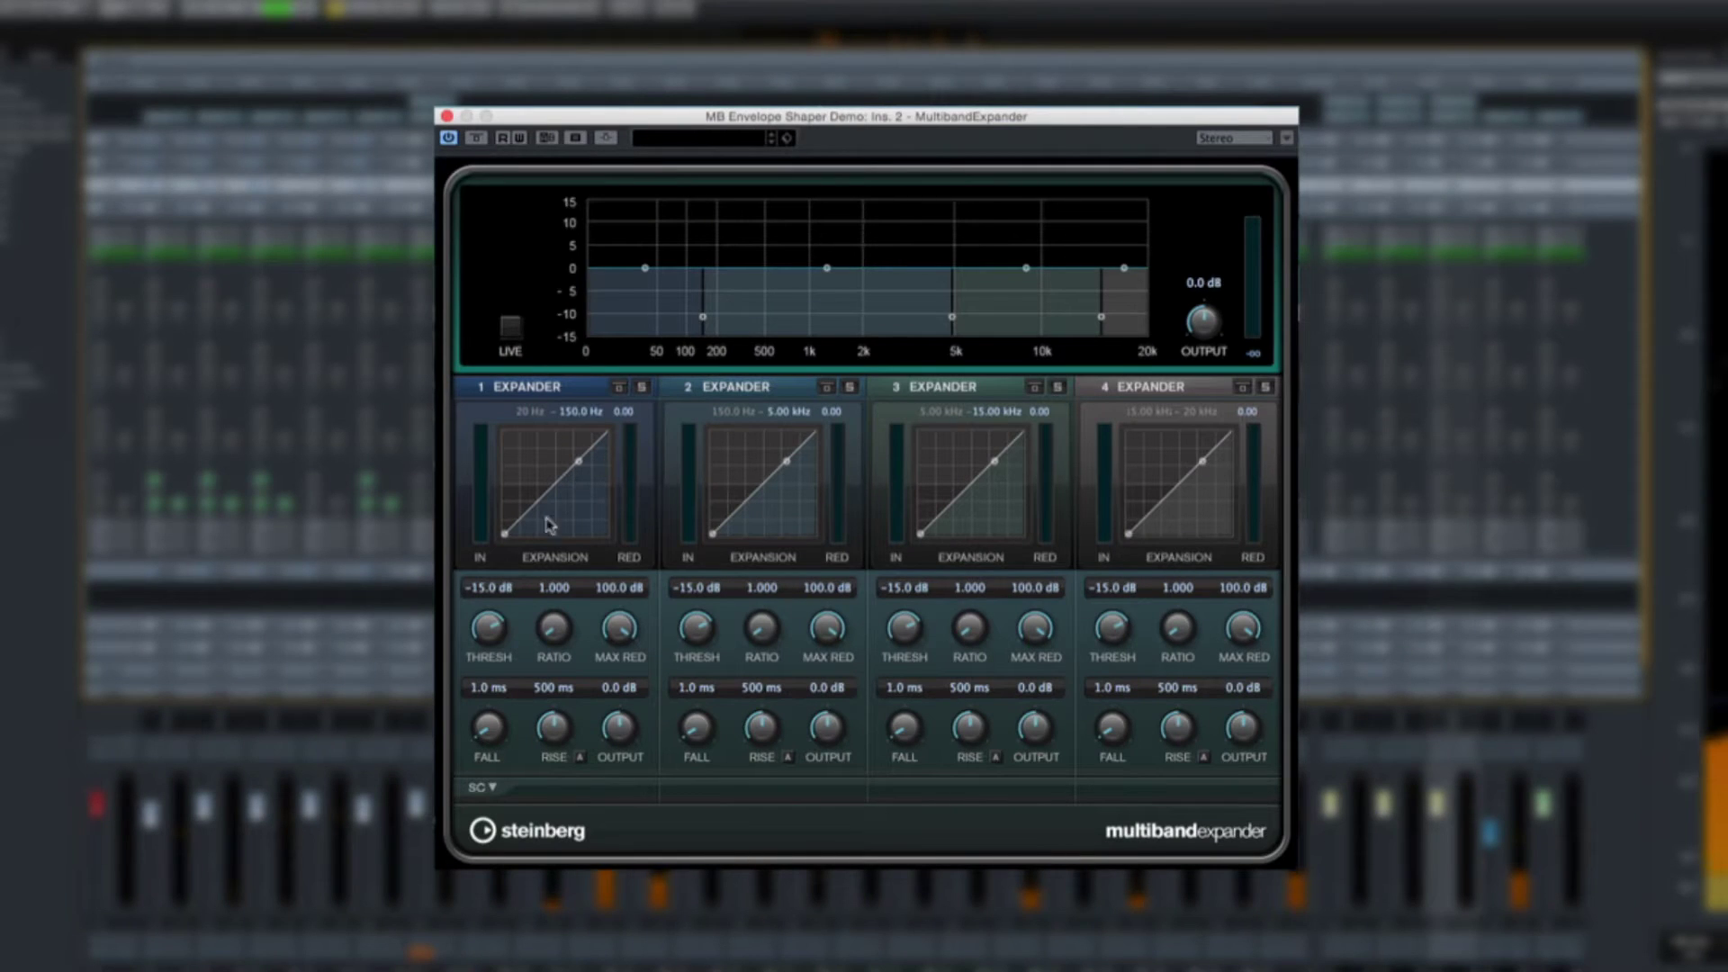
# Step: Lower band 1's expander threshold to -29.4 dB and boost band 2 to about +7.7 dB
pyautogui.moveTo(482, 636); pyautogui.dragTo(472, 670)
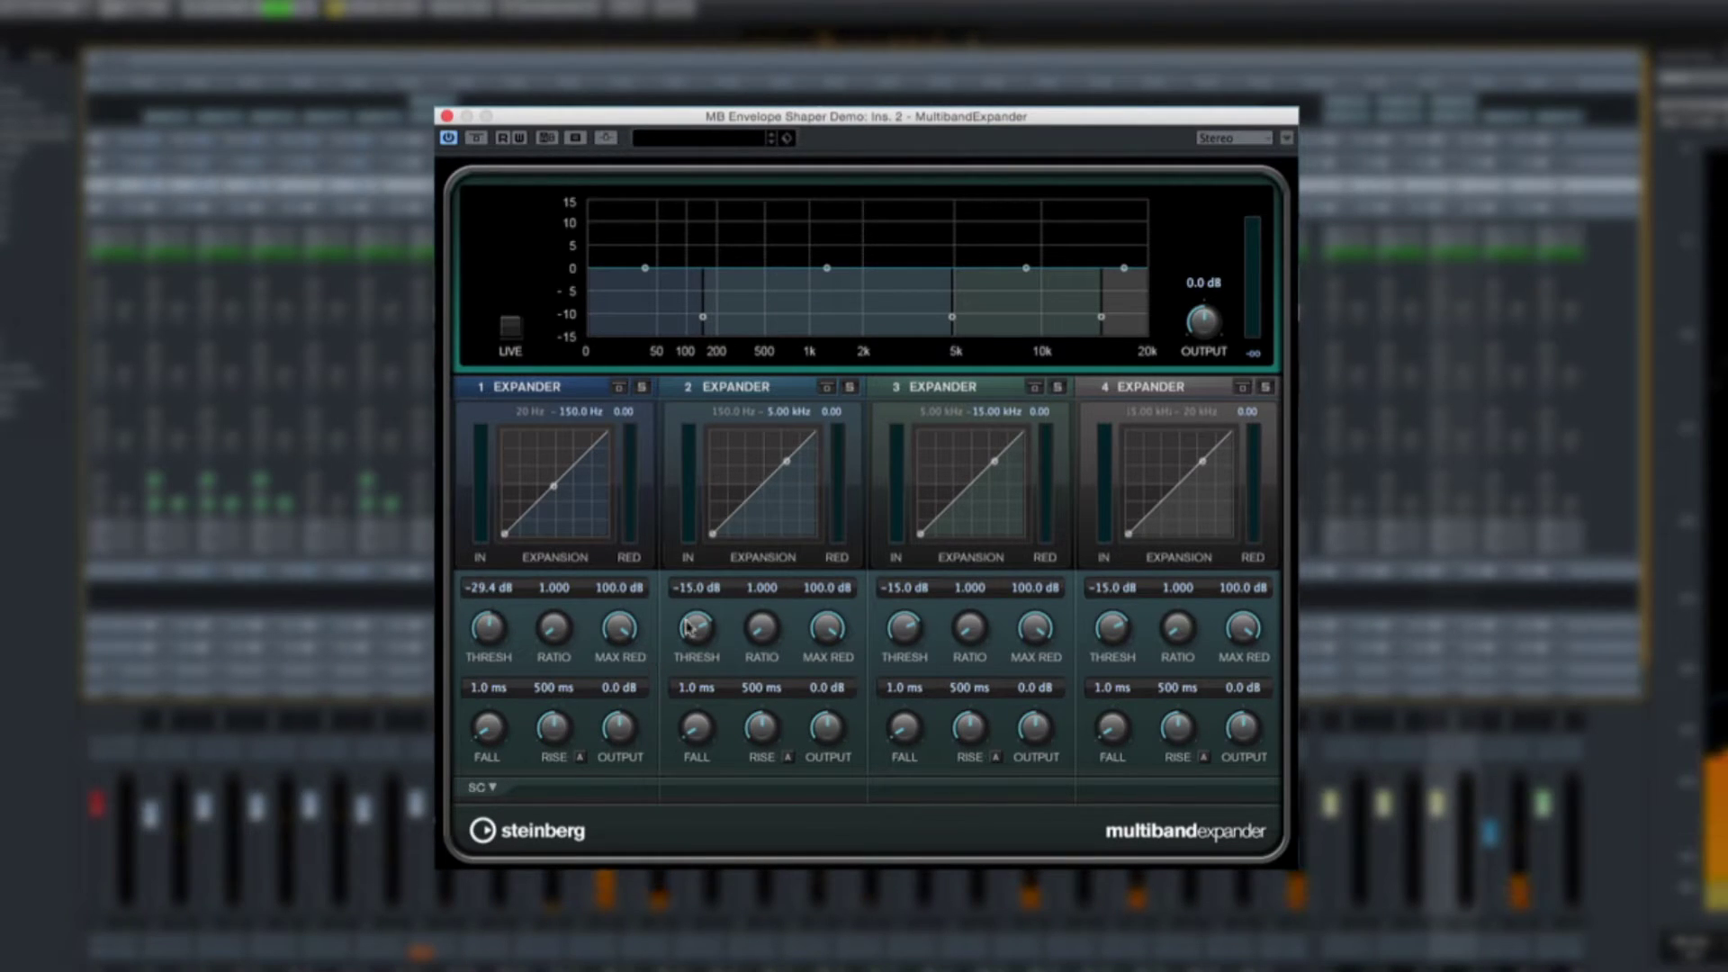
pyautogui.moveTo(689, 627); pyautogui.dragTo(828, 233)
pyautogui.moveTo(703, 317); pyautogui.dragTo(765, 321)
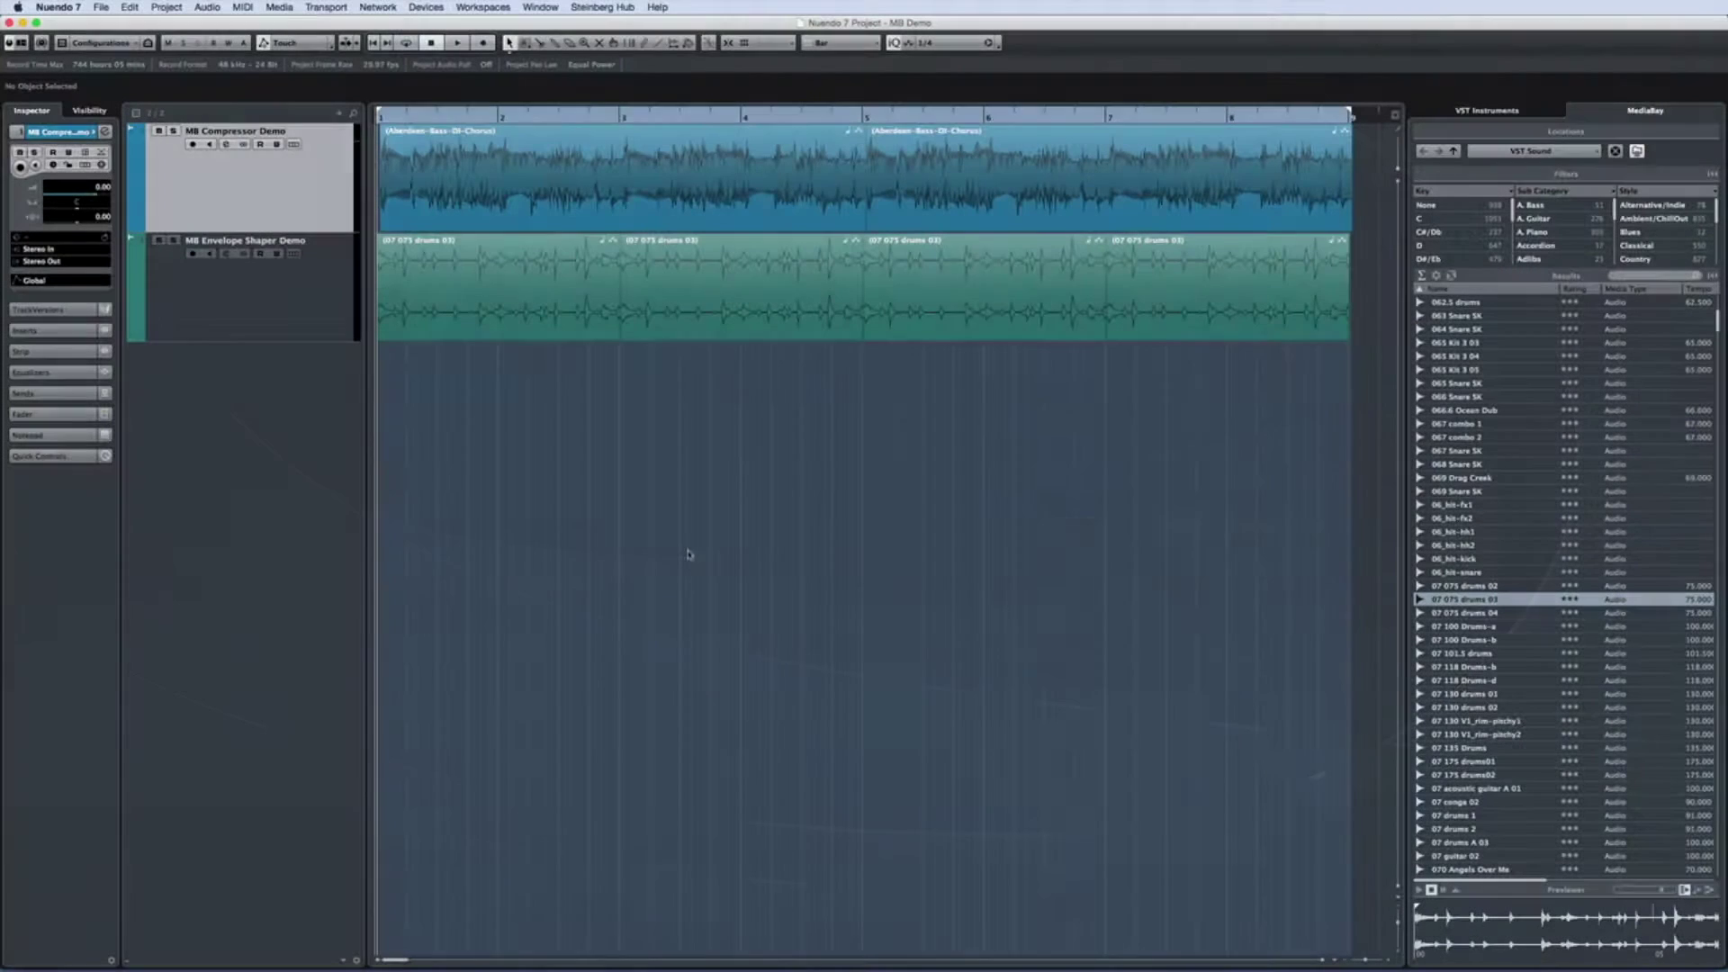
# Step: Load MultibandCompressor from Dynamics into the first insert slot of MB Compressor Demo
pyautogui.click(226, 144)
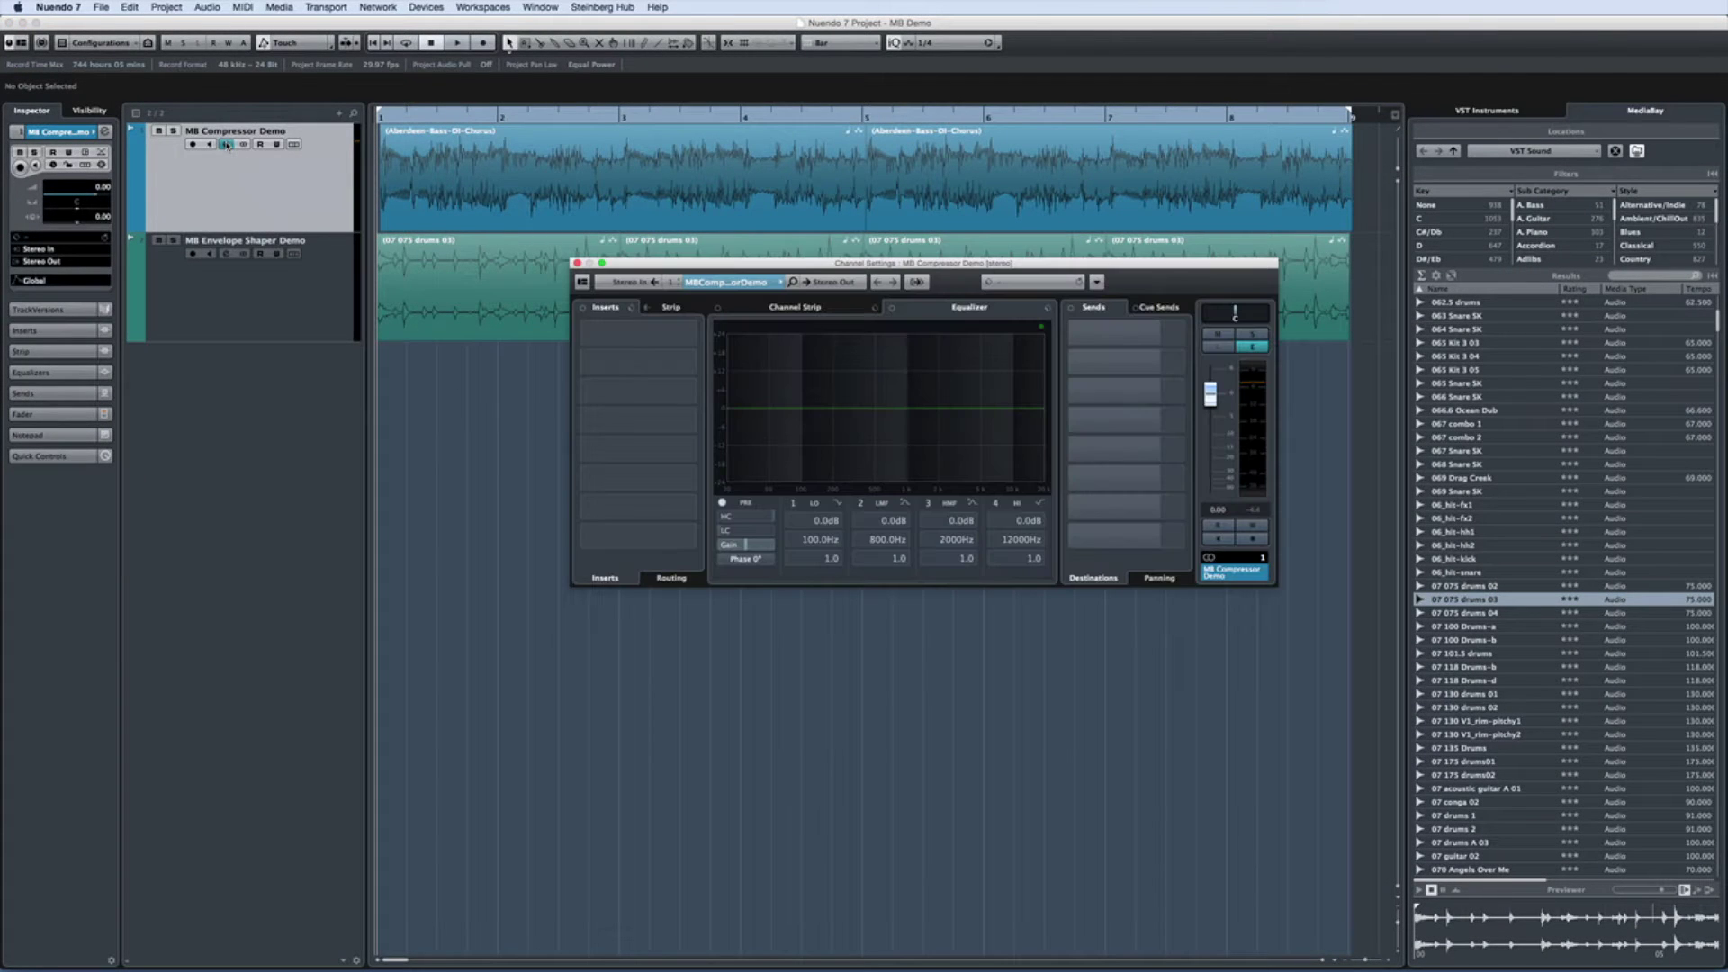
pyautogui.click(648, 334)
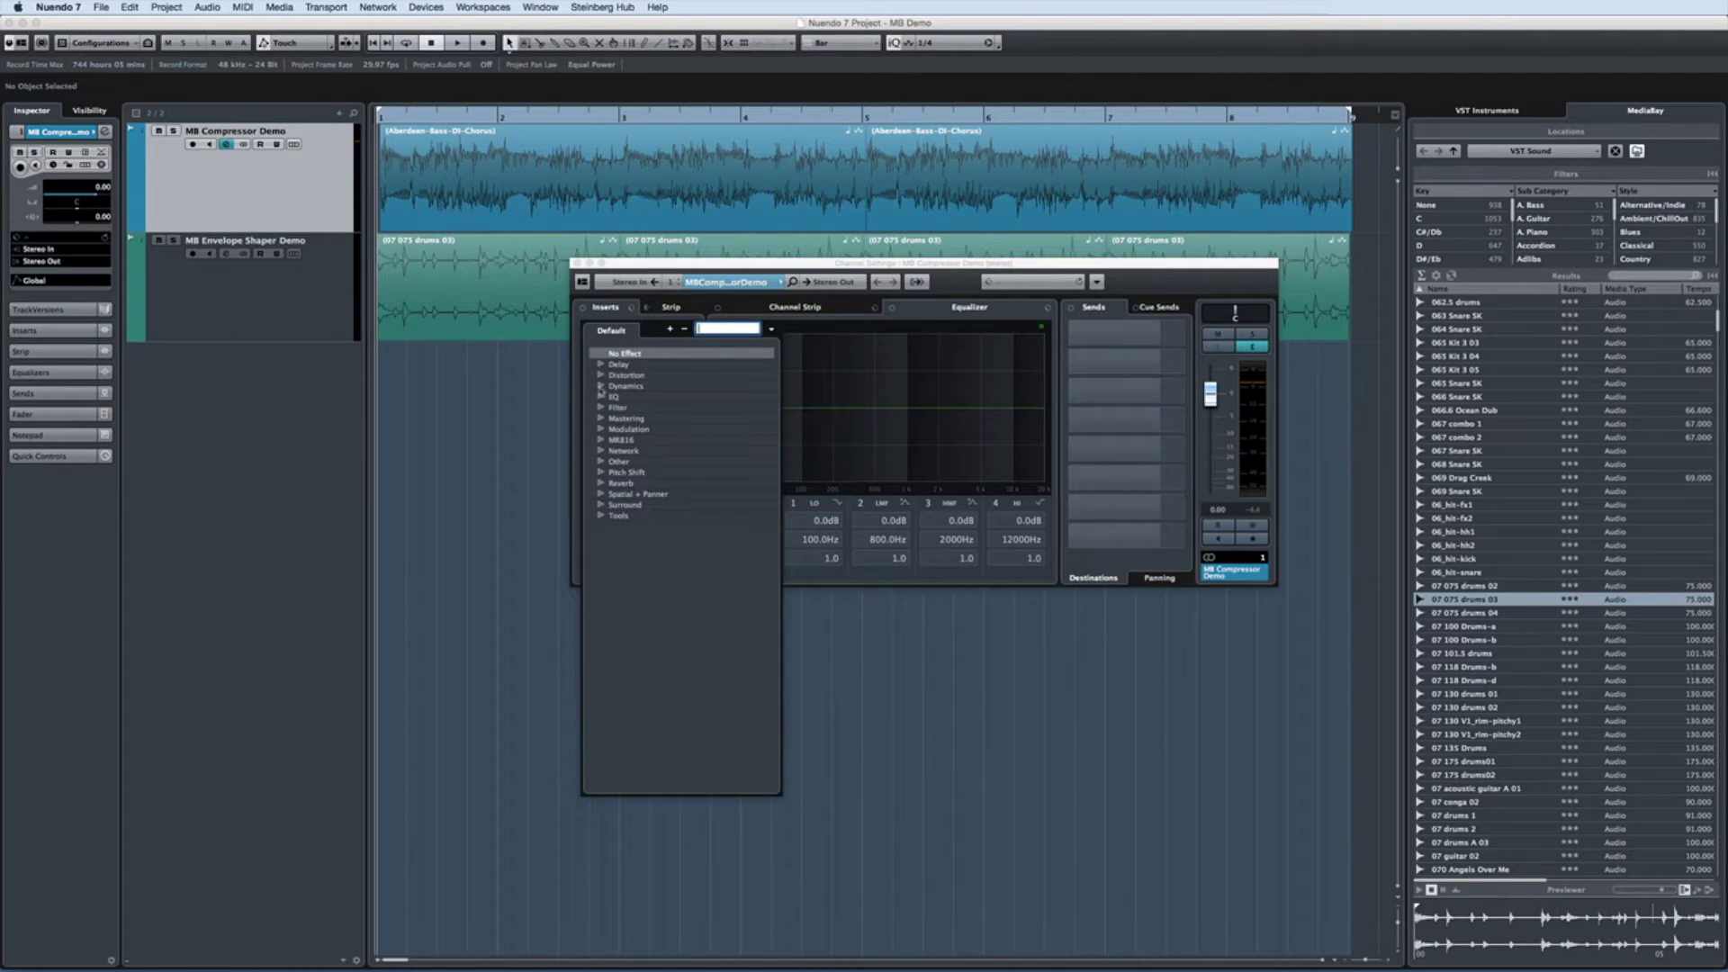
pyautogui.click(600, 386)
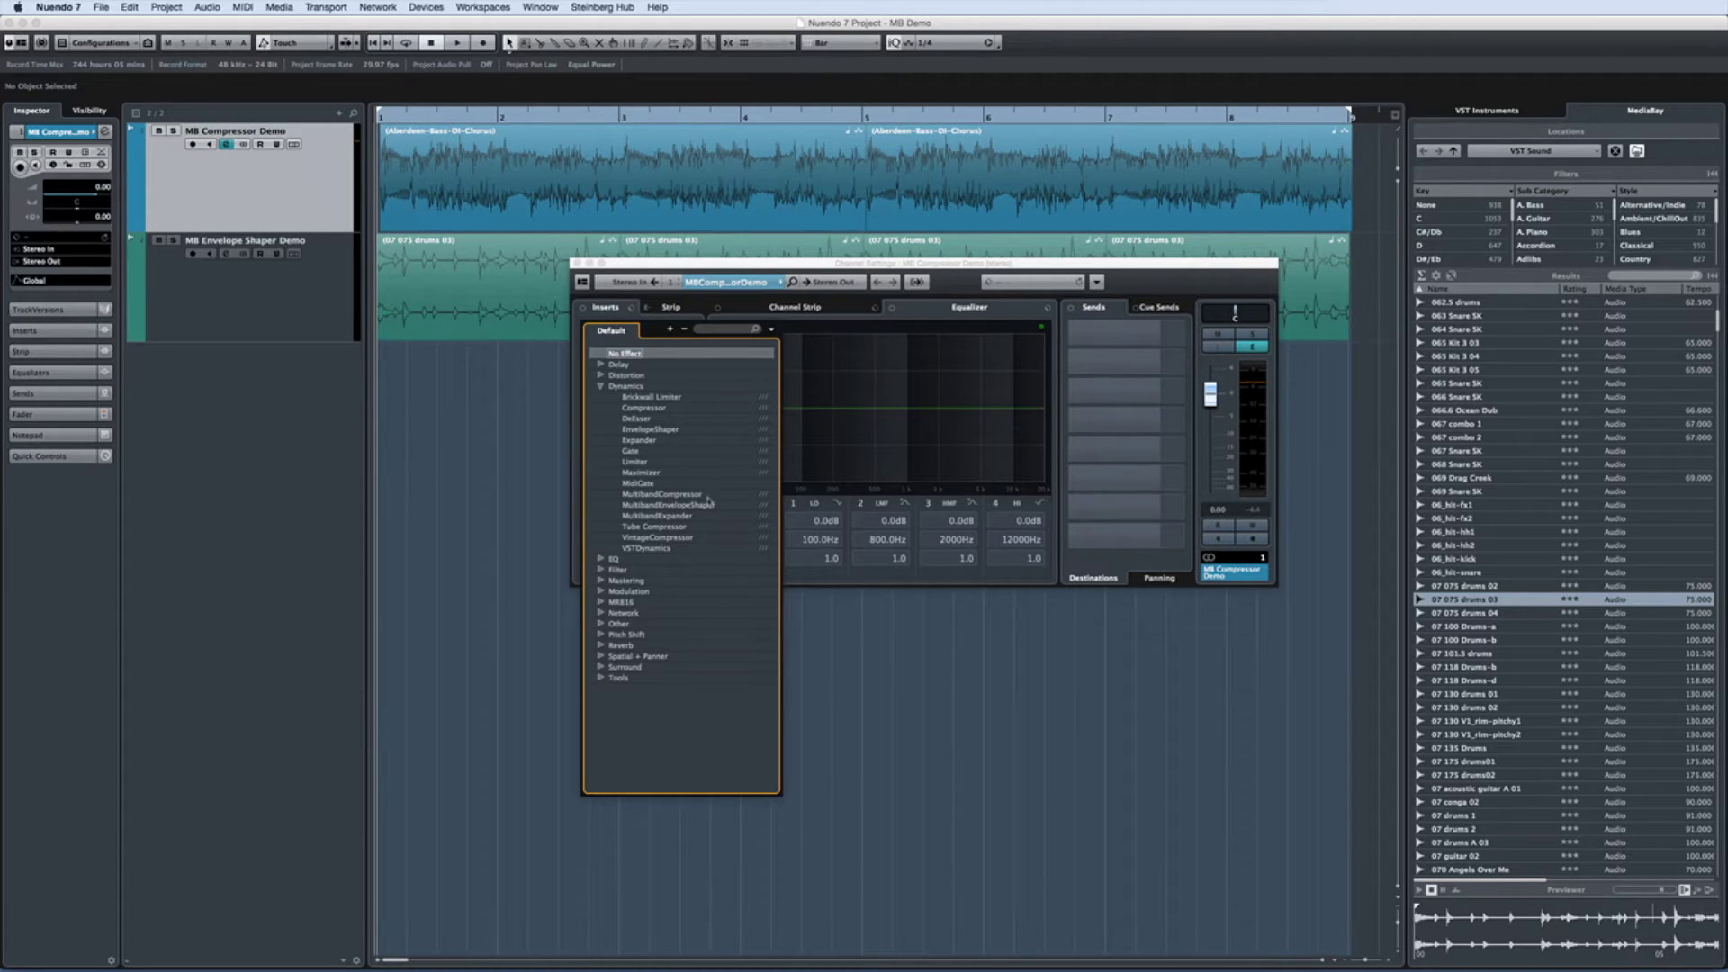
pyautogui.click(684, 494)
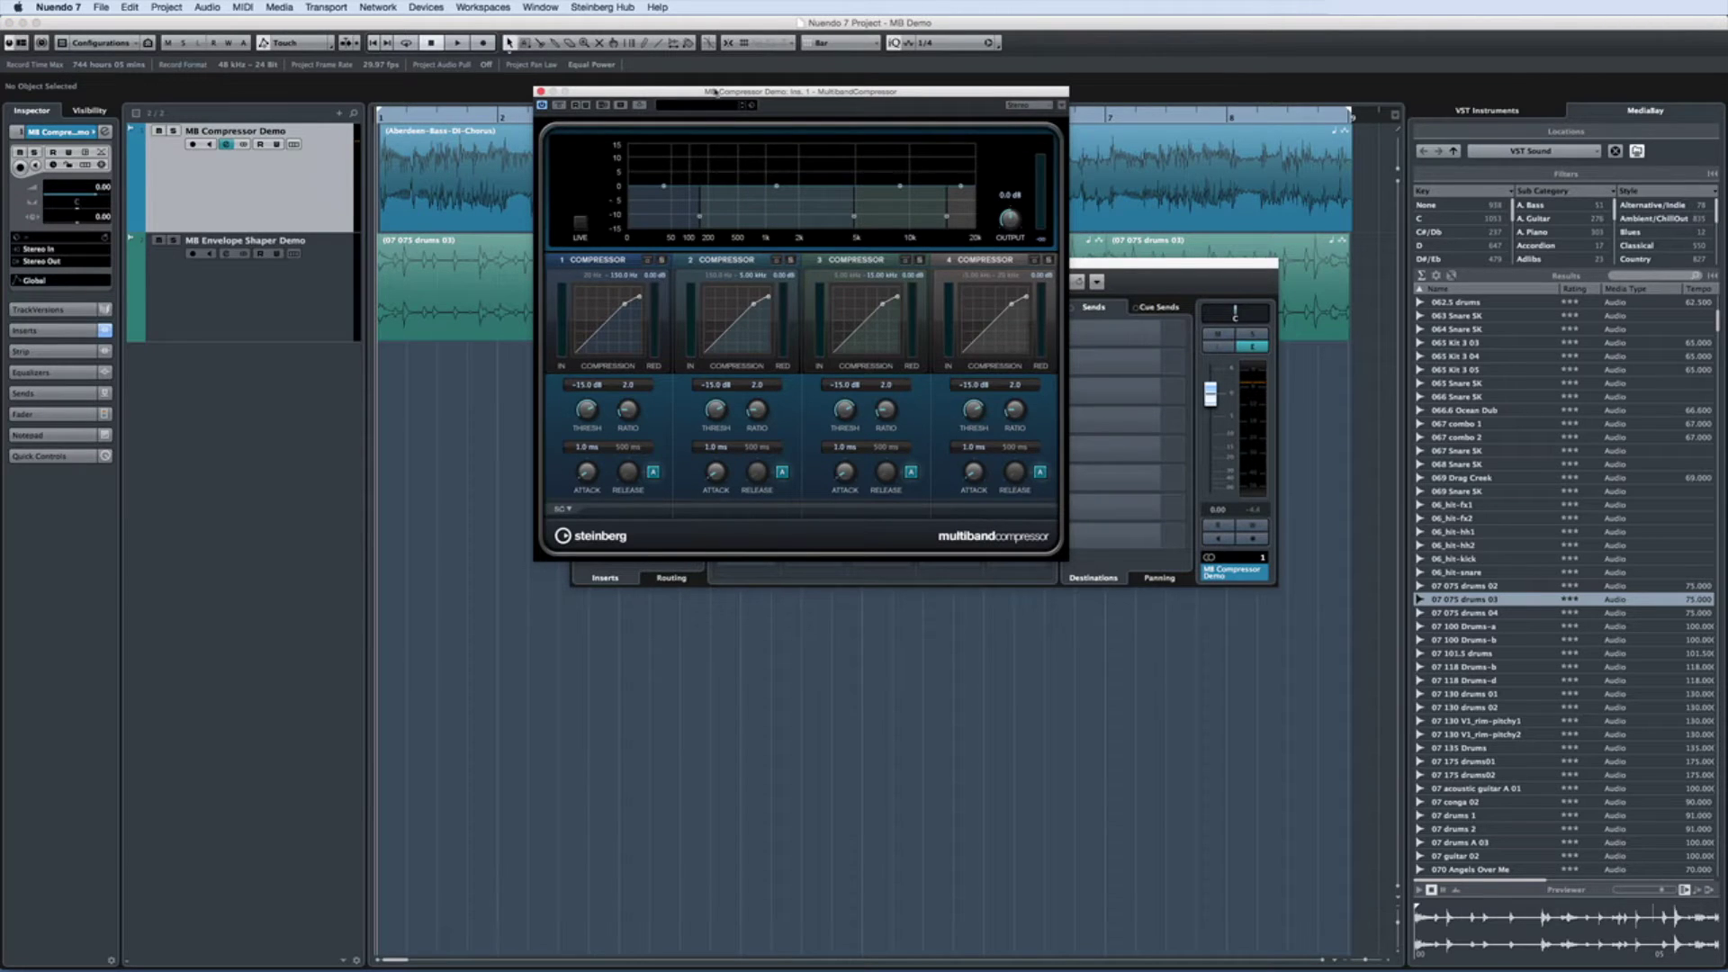
# Step: Reposition the compressor window and set the band splits to about 235 Hz, 4.15 kHz and 8 kHz
pyautogui.moveTo(714, 91); pyautogui.dragTo(725, 264)
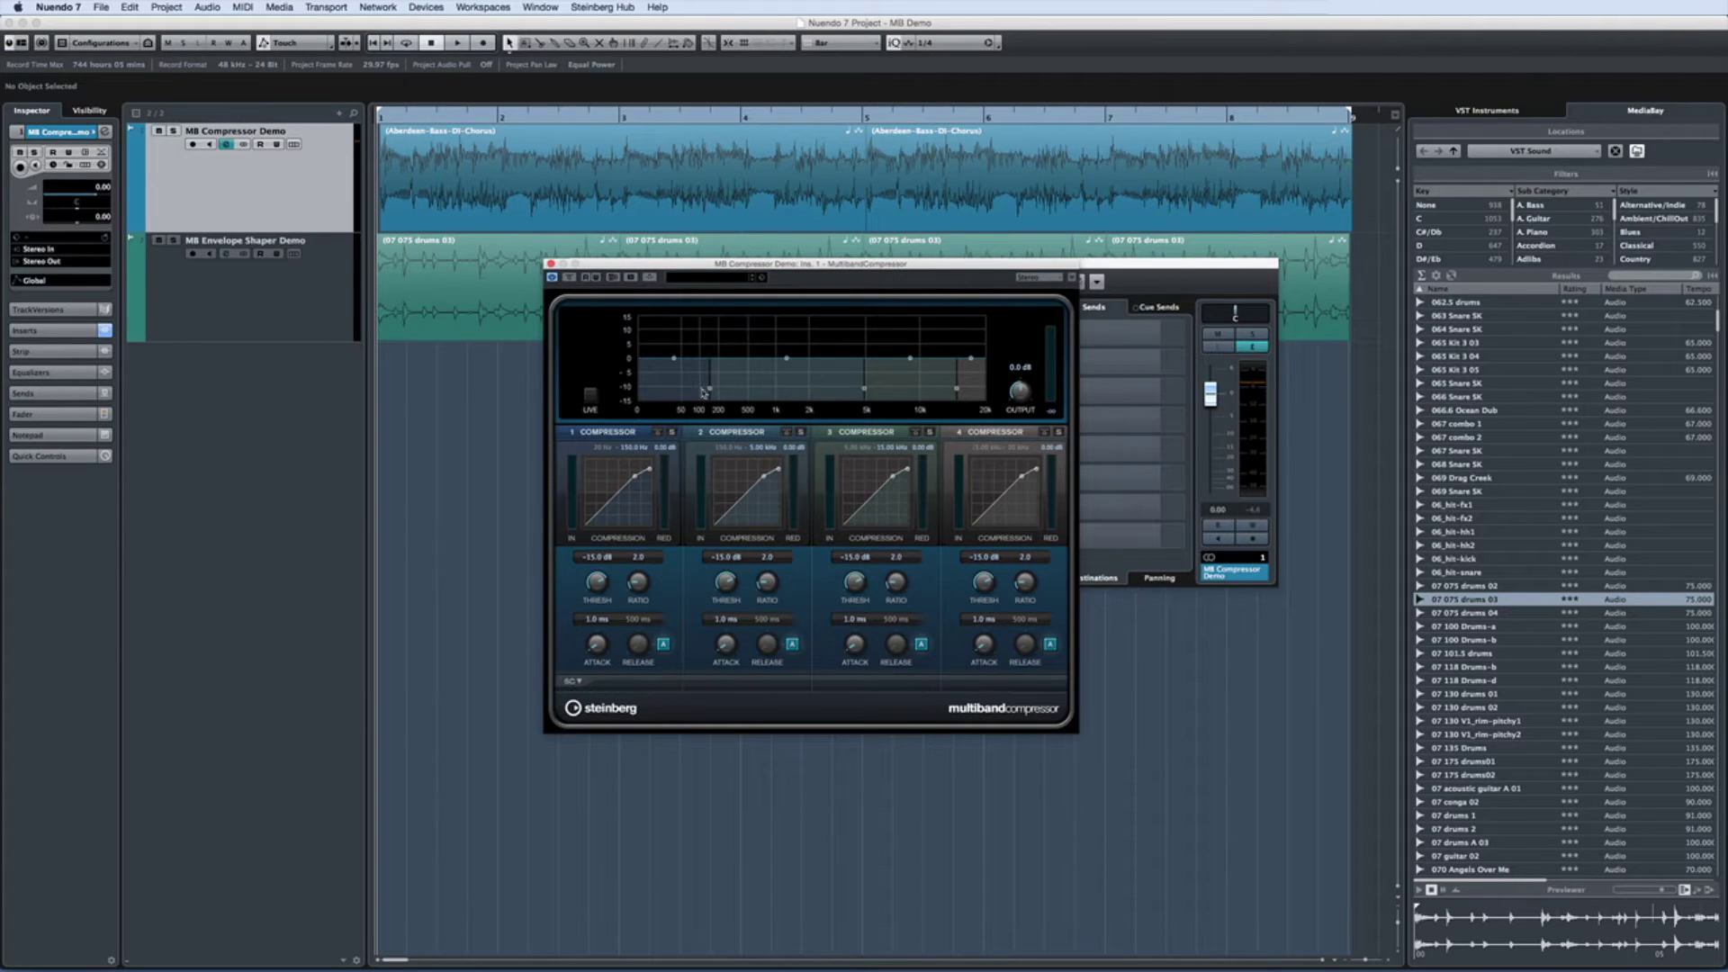
pyautogui.moveTo(710, 392)
pyautogui.mouseDown()
pyautogui.moveTo(689, 391)
pyautogui.moveTo(748, 391)
pyautogui.moveTo(722, 392)
pyautogui.mouseUp()
pyautogui.moveTo(864, 389)
pyautogui.mouseDown()
pyautogui.moveTo(797, 392)
pyautogui.moveTo(837, 391)
pyautogui.mouseUp()
pyautogui.moveTo(959, 392); pyautogui.dragTo(918, 389)
# Step: Set band 1 to -23.7 dB threshold and 16 ms attack, with auto-release turned off
pyautogui.moveTo(595, 589); pyautogui.dragTo(642, 570)
pyautogui.moveTo(597, 643); pyautogui.dragTo(603, 628)
pyautogui.click(663, 647)
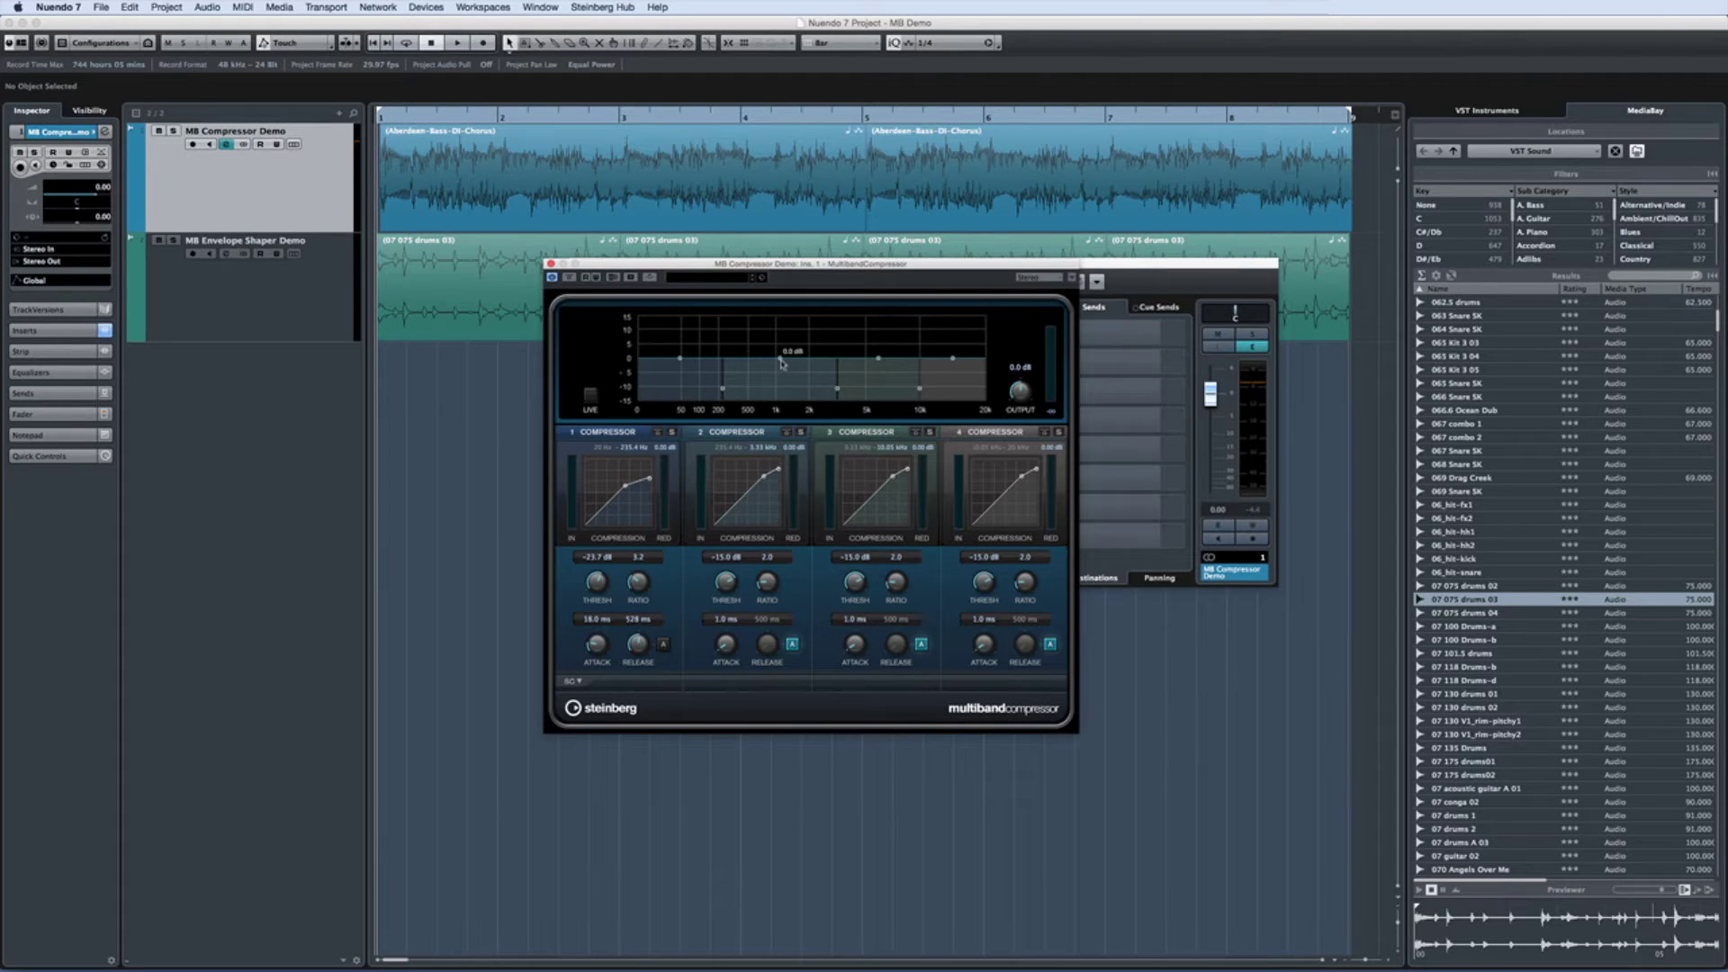
# Step: Set band 2's threshold to -27 dB, leaving its gain near 0 dB
pyautogui.moveTo(781, 364)
pyautogui.mouseDown()
pyautogui.moveTo(782, 341)
pyautogui.moveTo(747, 389)
pyautogui.moveTo(764, 389)
pyautogui.mouseUp()
pyautogui.moveTo(727, 583); pyautogui.dragTo(725, 642)
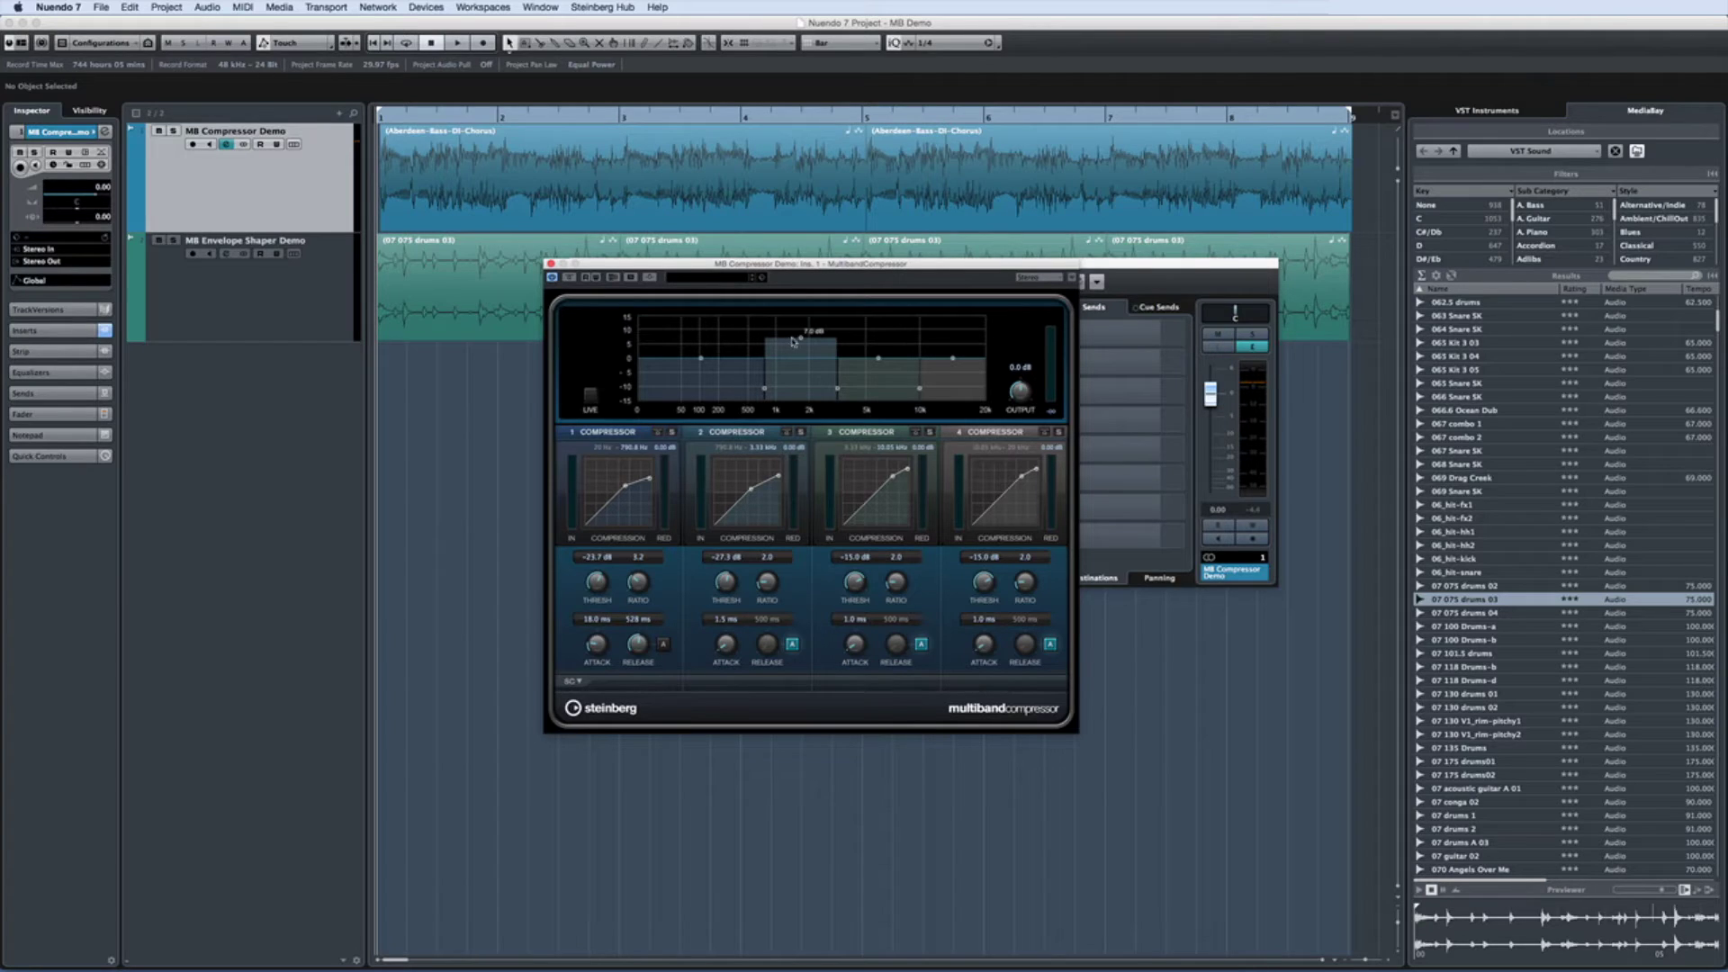
pyautogui.moveTo(804, 344); pyautogui.dragTo(867, 371)
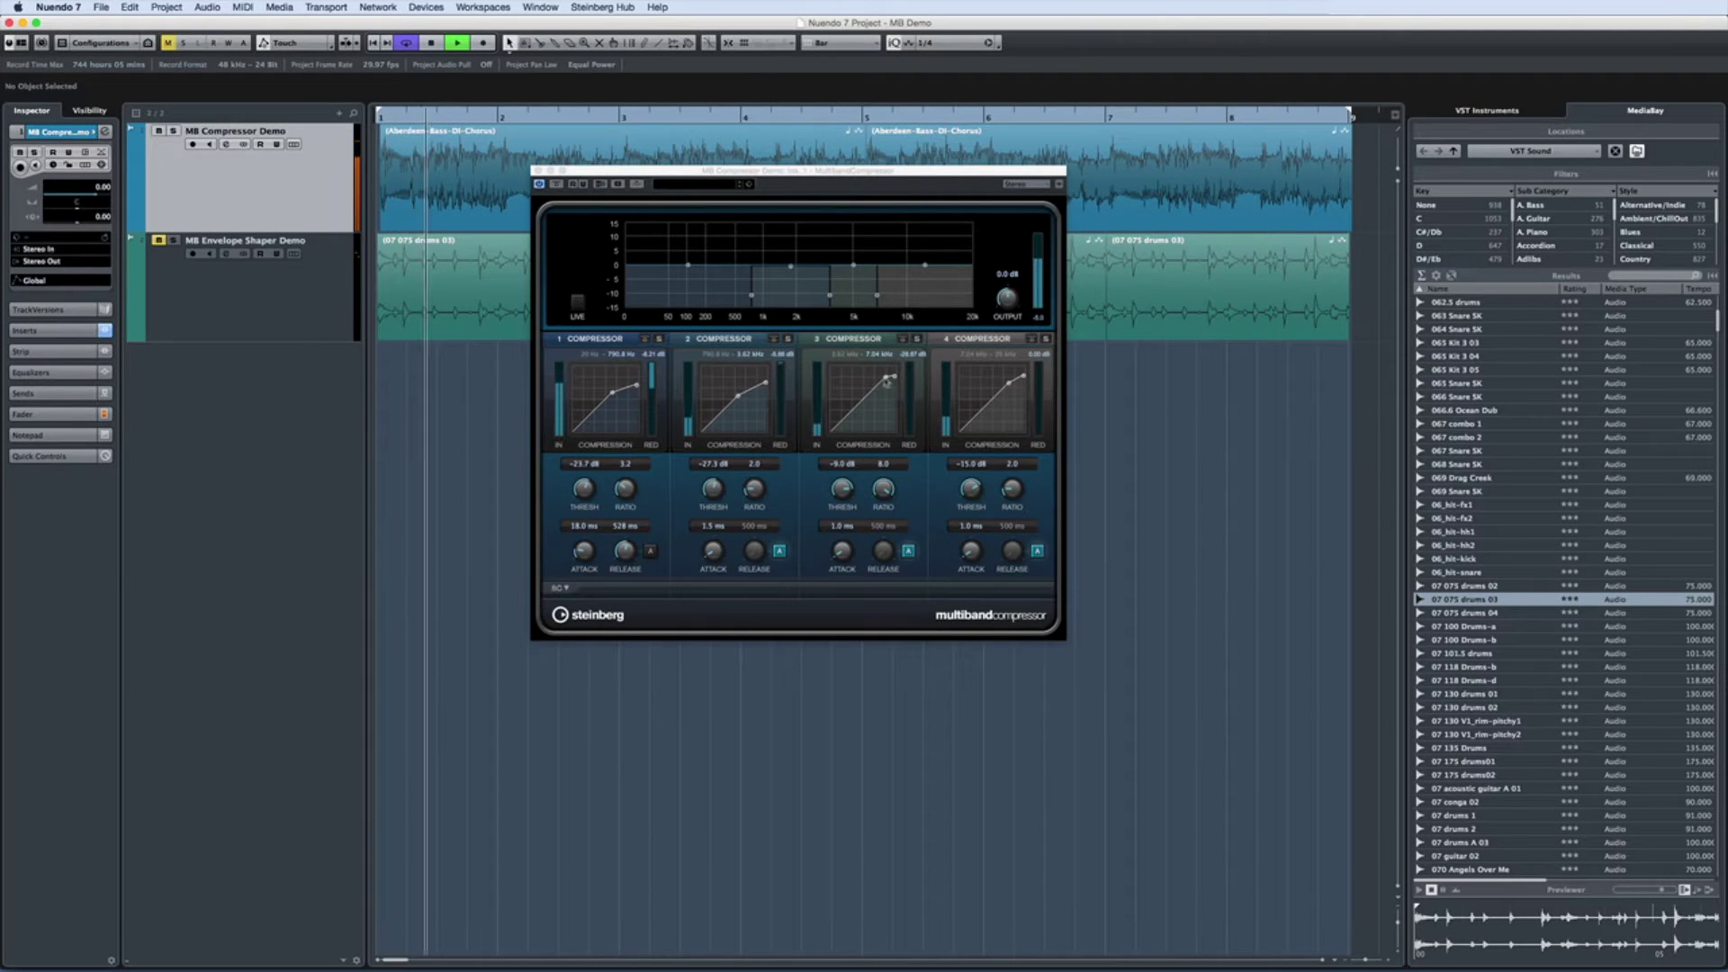
# Step: Set band 3 to a -29.1 dB threshold with a 5.9:1 ratio, then stop playback
pyautogui.moveTo(886, 377)
pyautogui.mouseDown()
pyautogui.moveTo(849, 422)
pyautogui.moveTo(869, 394)
pyautogui.mouseUp()
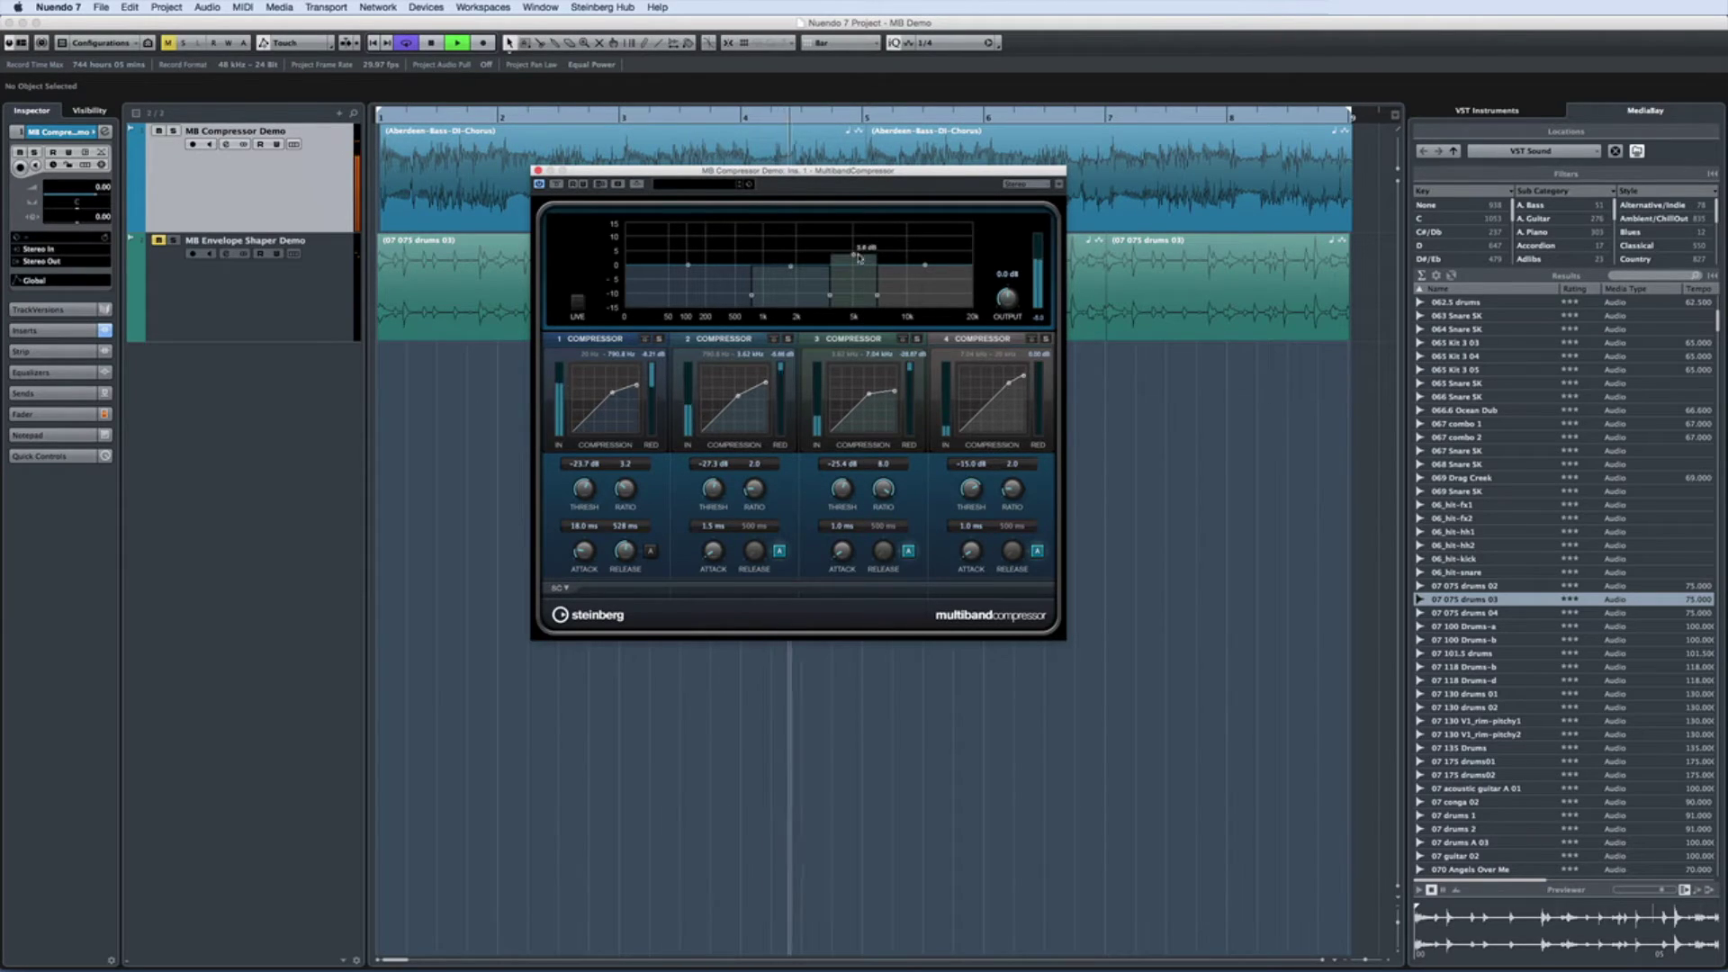
pyautogui.moveTo(869, 381); pyautogui.dragTo(865, 384)
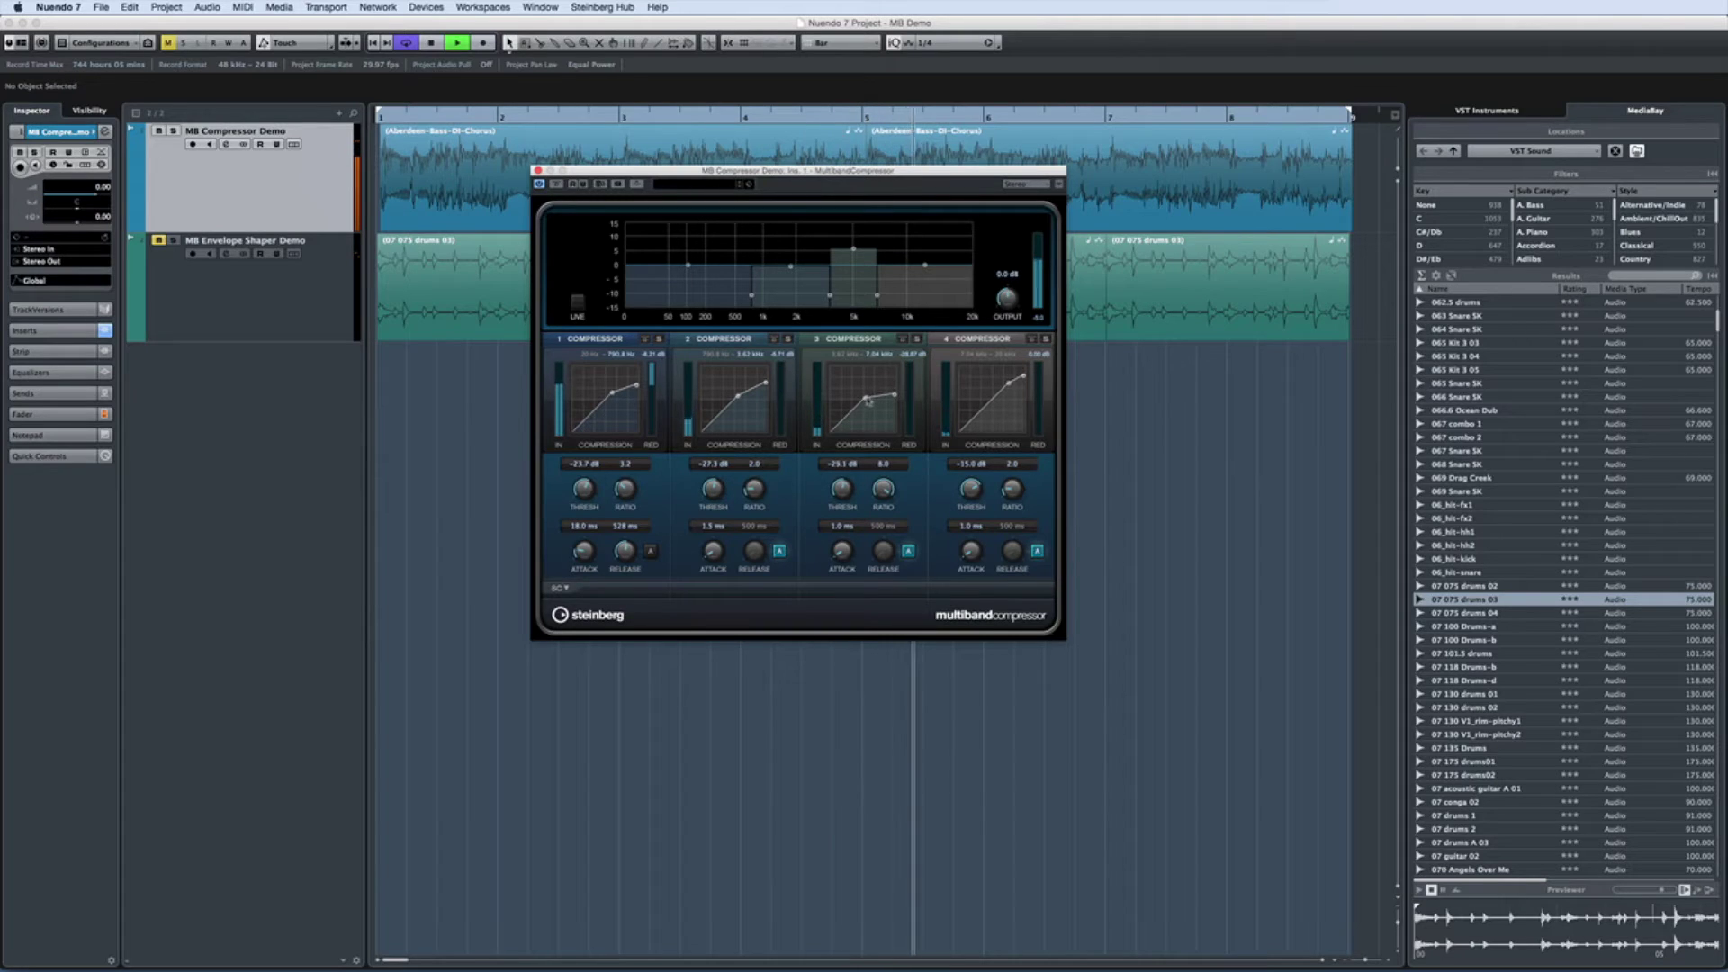
pyautogui.moveTo(883, 488); pyautogui.dragTo(871, 522)
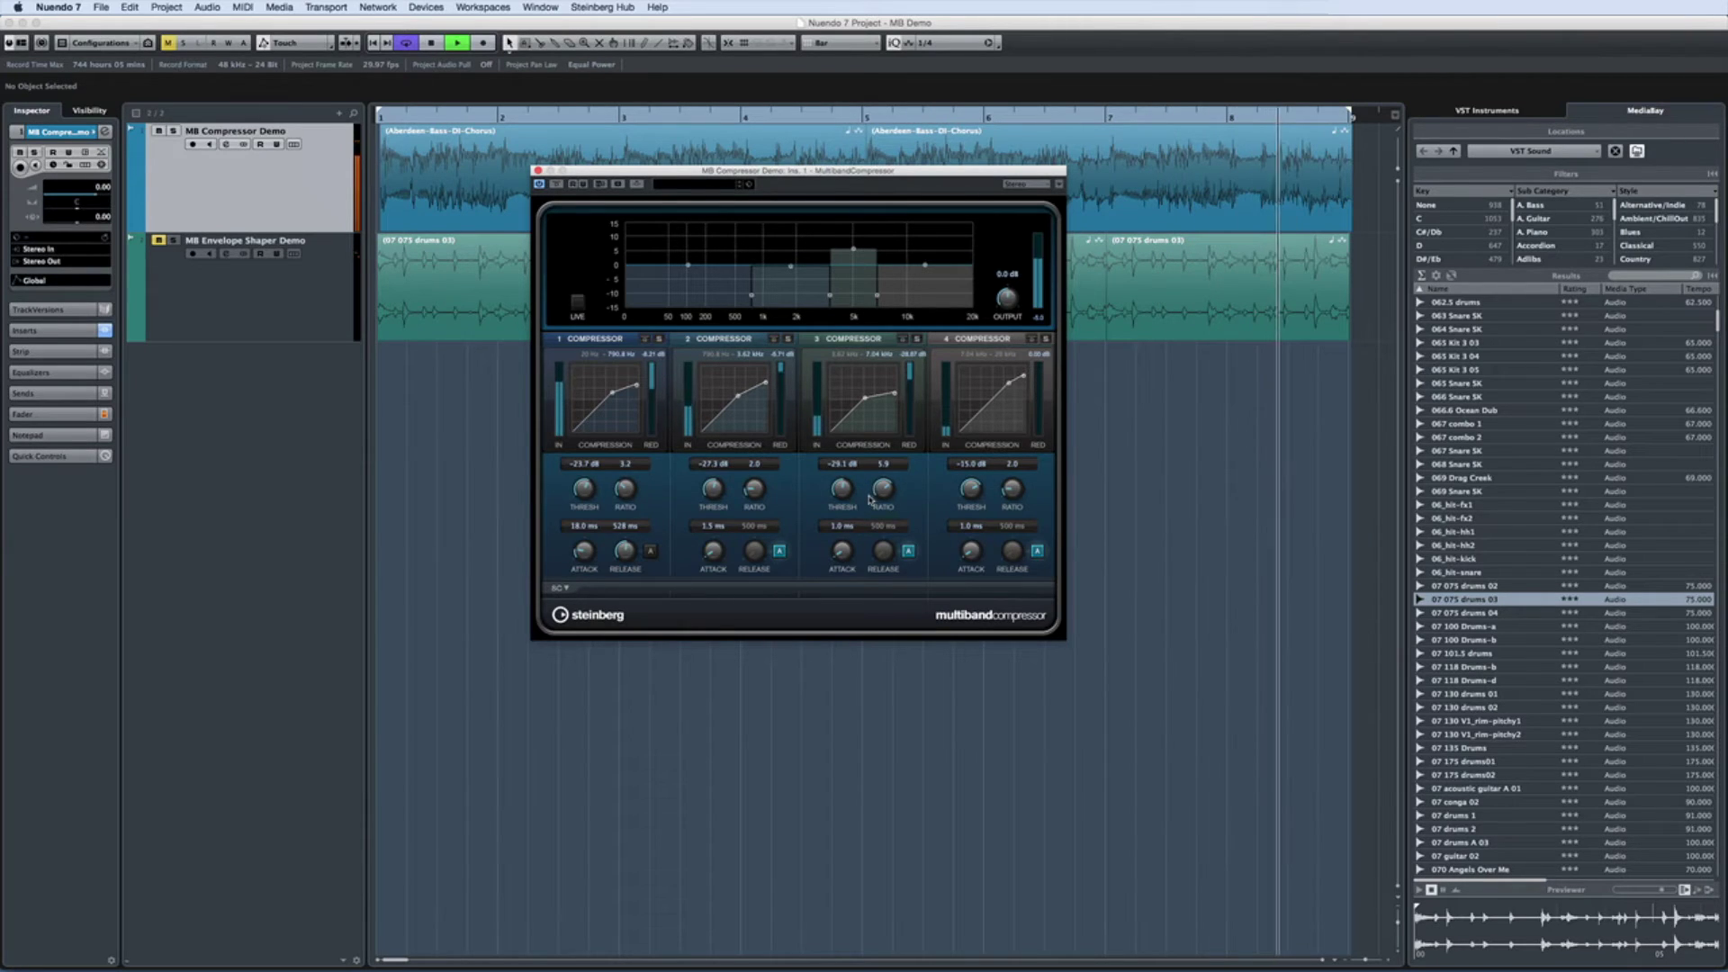
pyautogui.press('space')
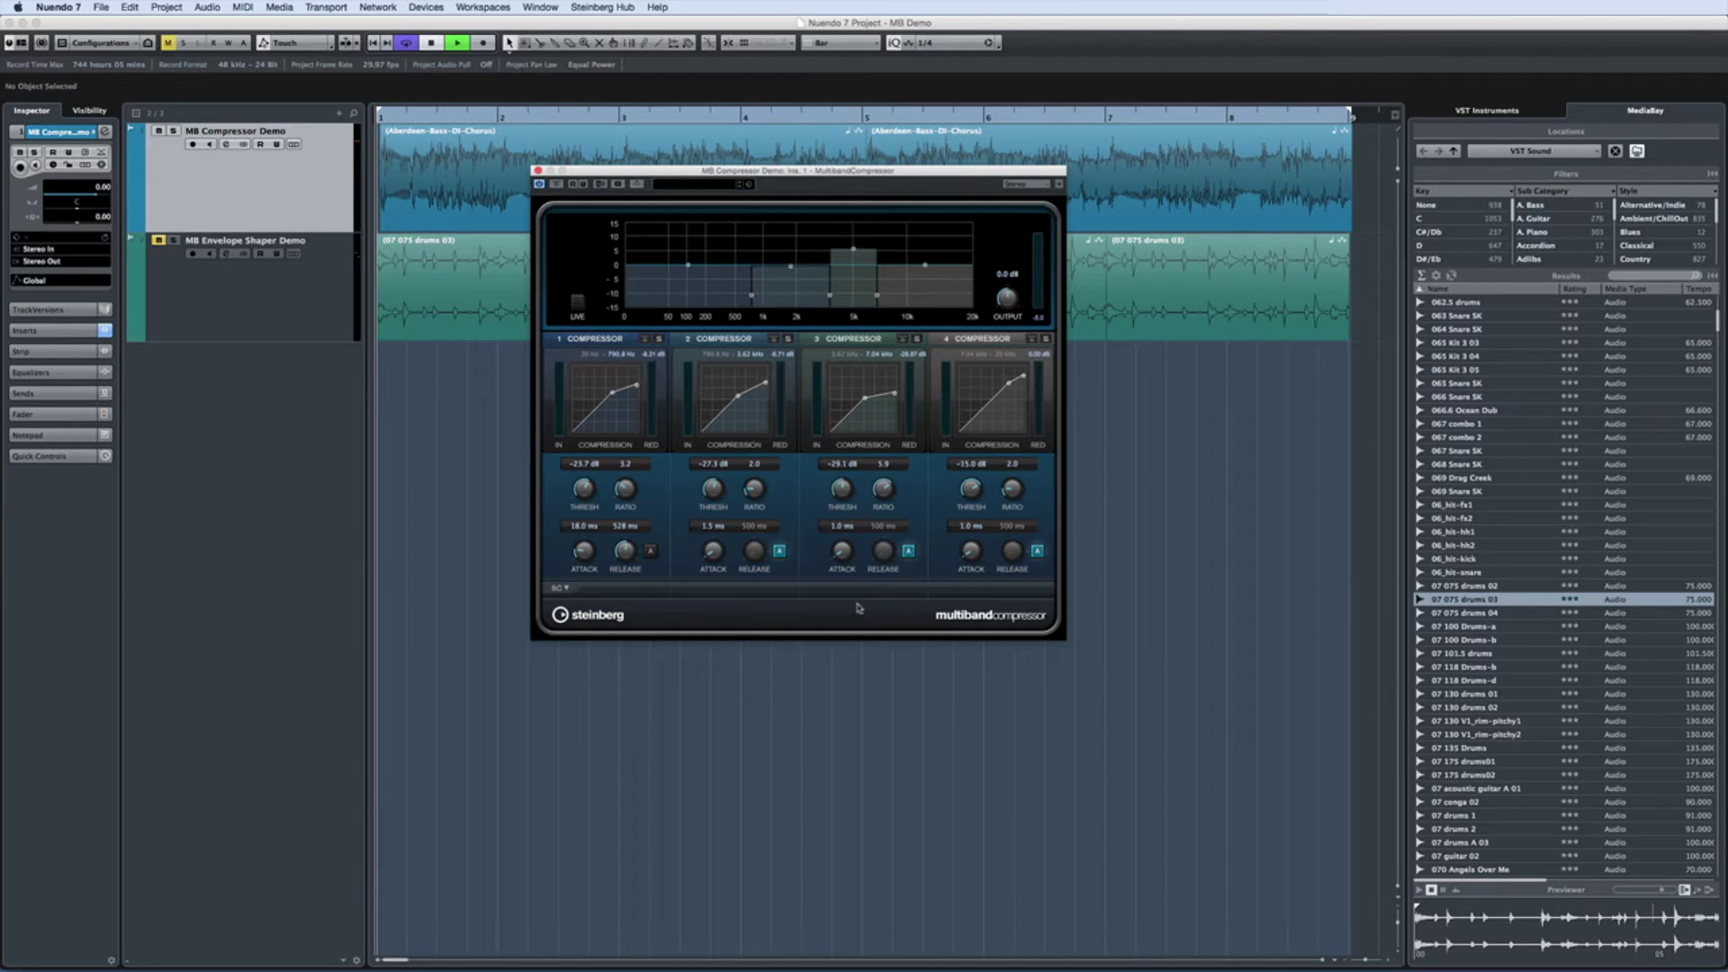
# Step: Lengthen band 3's attack to 14 ms, boost band 1's output about 6.9 dB and cut band 3's about 4.4 dB
pyautogui.moveTo(841, 550); pyautogui.dragTo(837, 489)
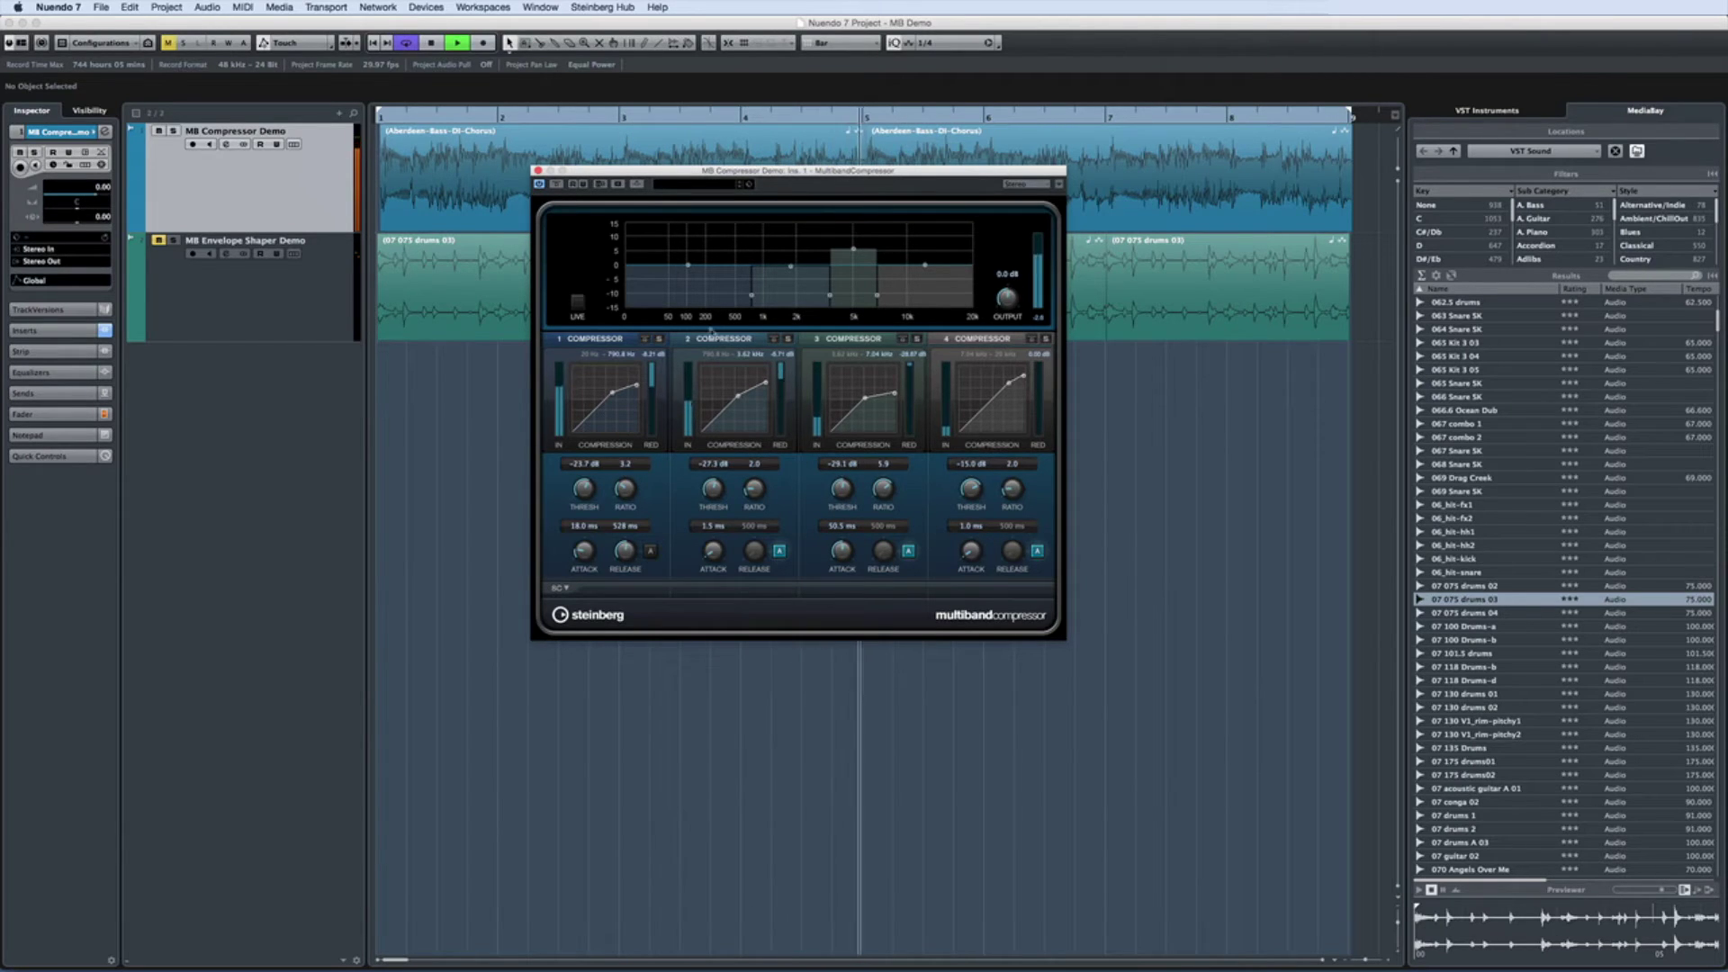
pyautogui.moveTo(687, 264)
pyautogui.mouseDown()
pyautogui.moveTo(690, 240)
pyautogui.moveTo(689, 257)
pyautogui.mouseUp()
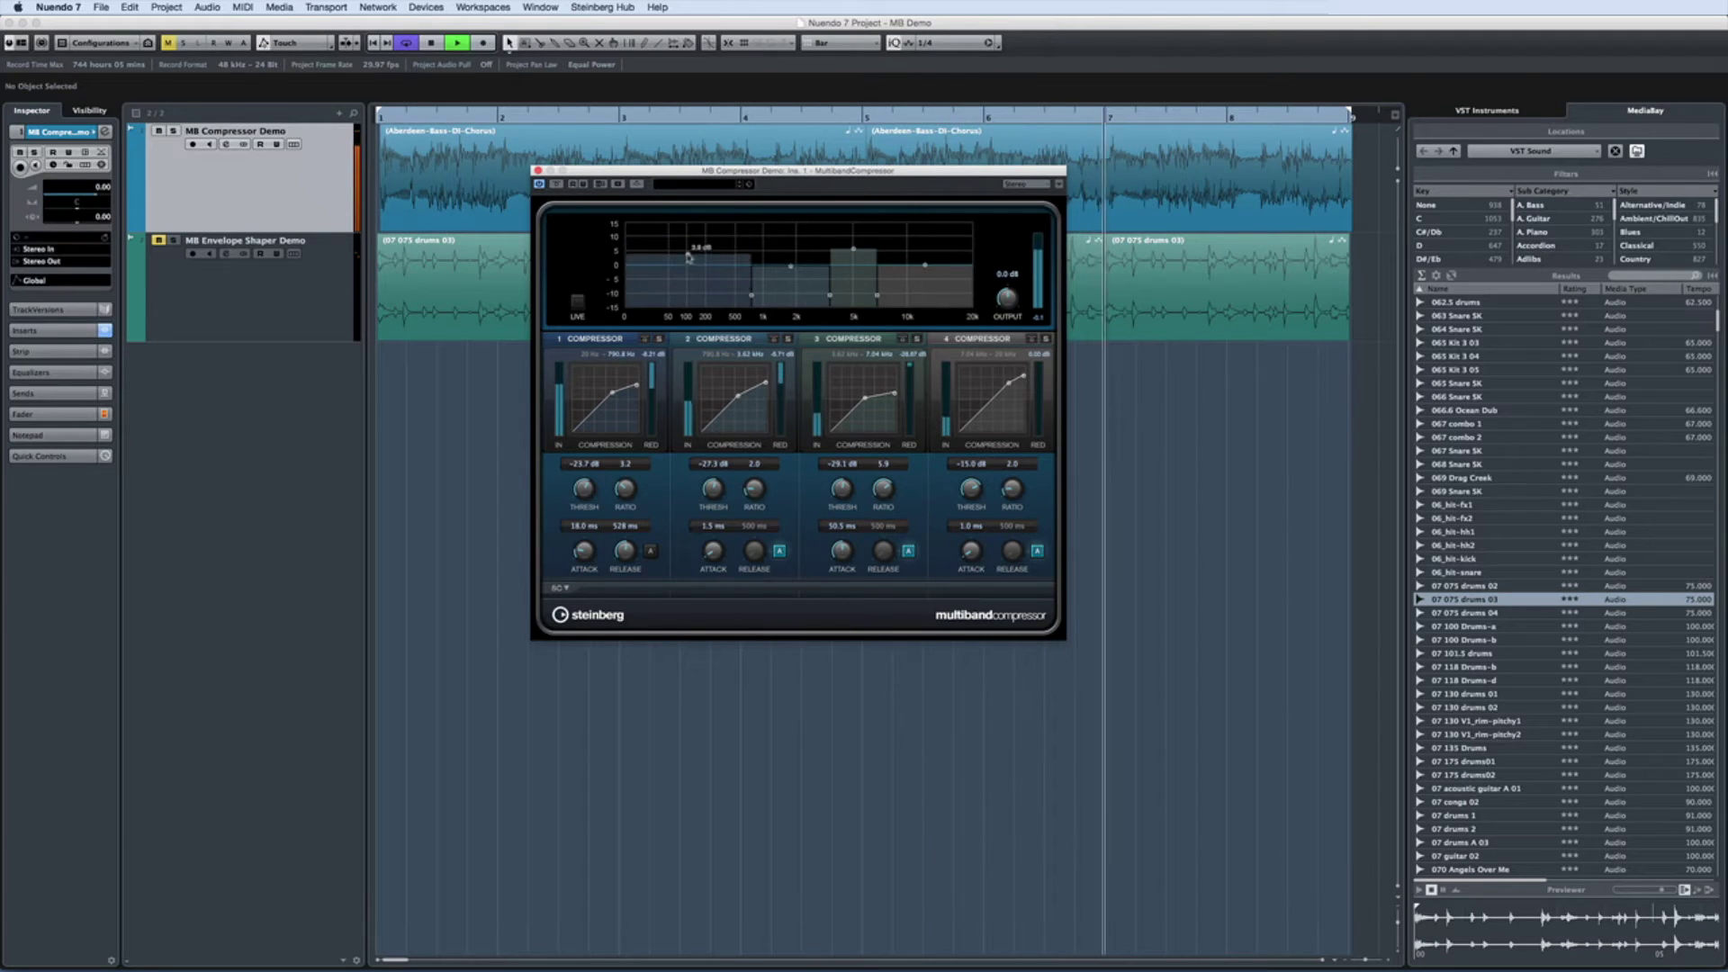
pyautogui.moveTo(853, 249); pyautogui.dragTo(925, 259)
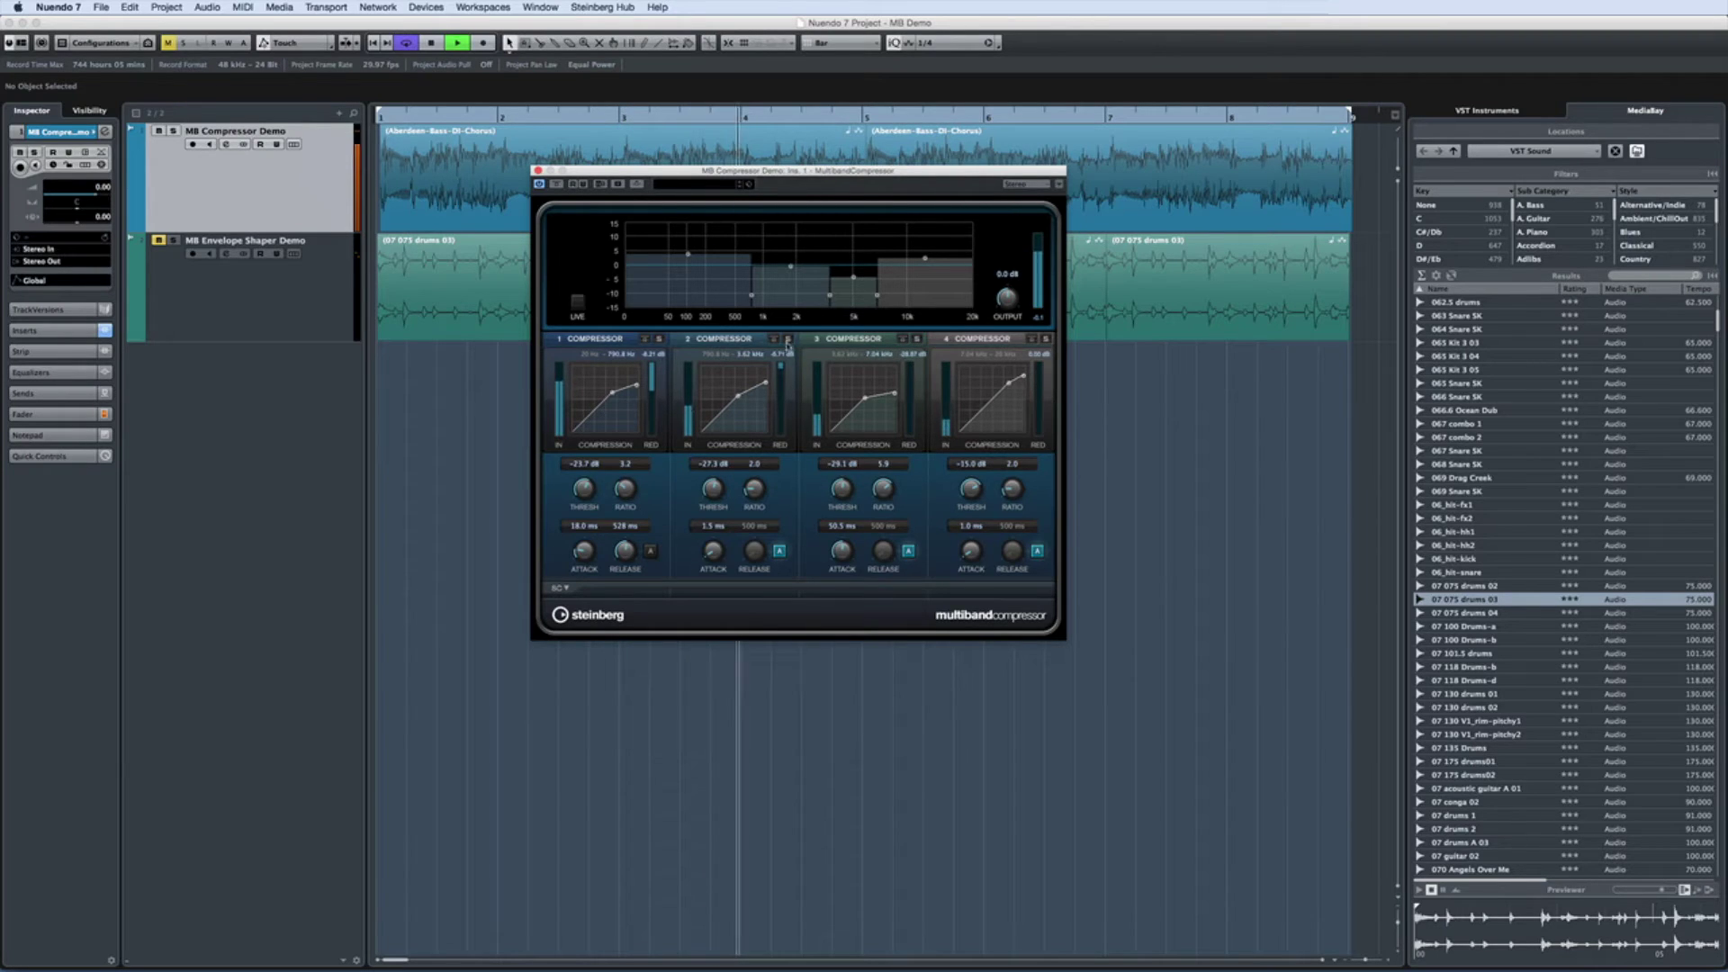
# Step: Audition bands 2 and 3 solo and bypass bands 1 and 2 to compare, then stop playback
pyautogui.click(787, 339)
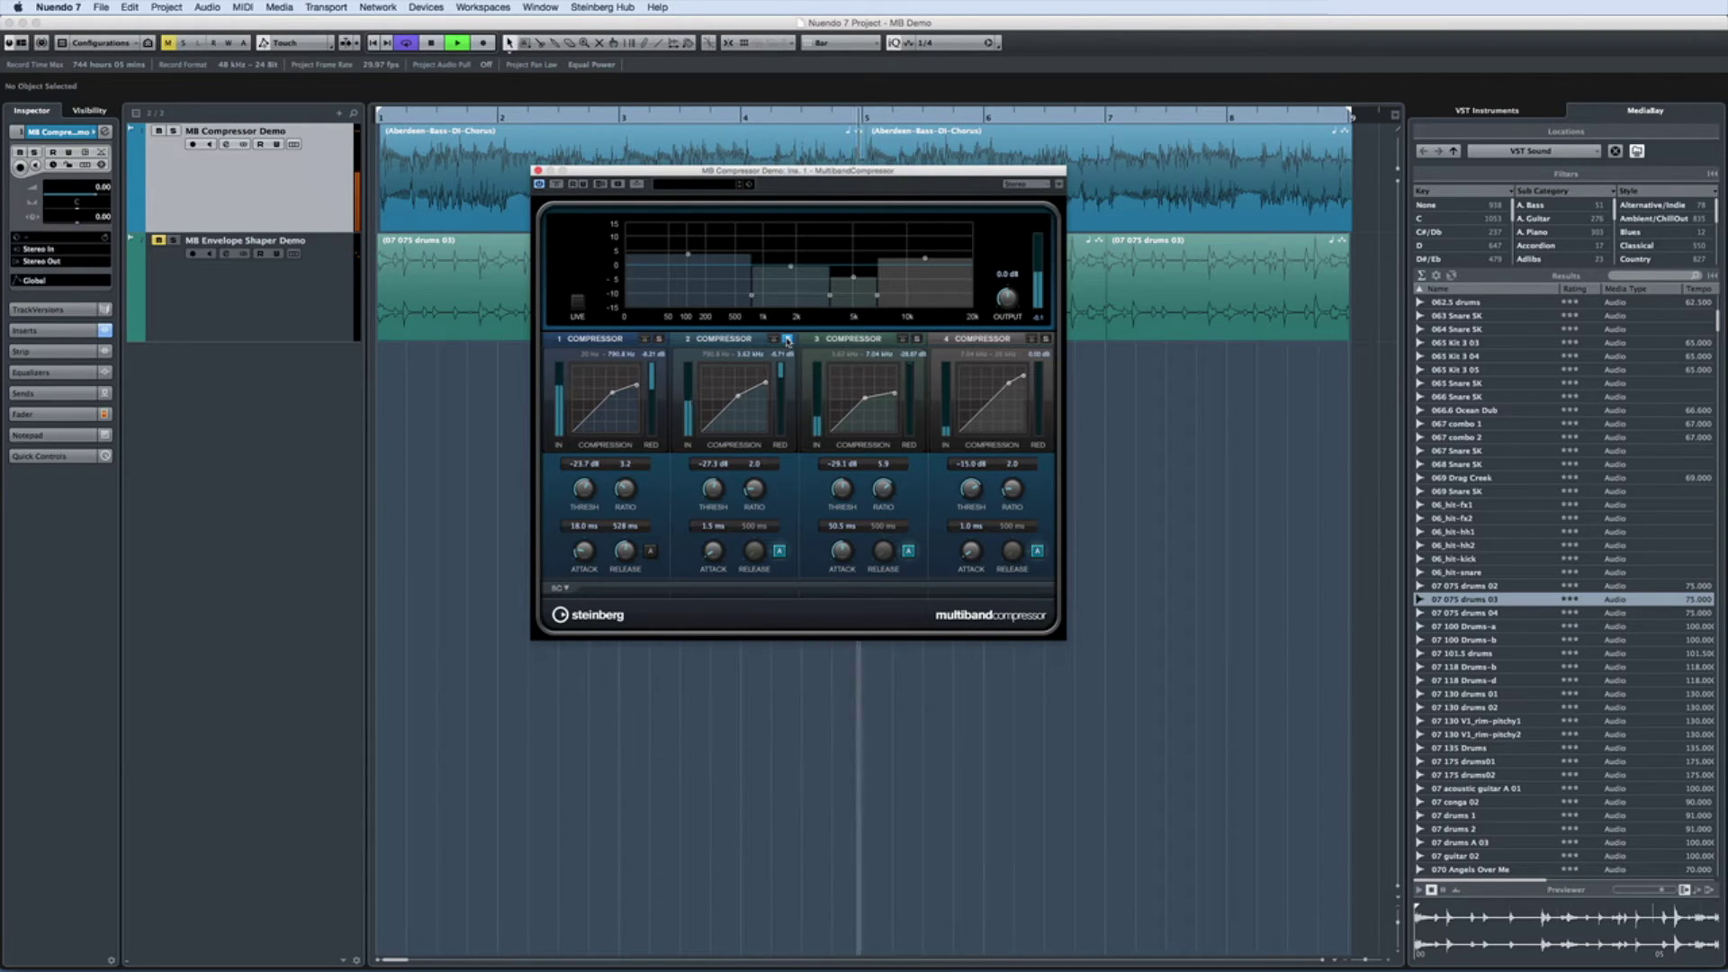
pyautogui.click(917, 339)
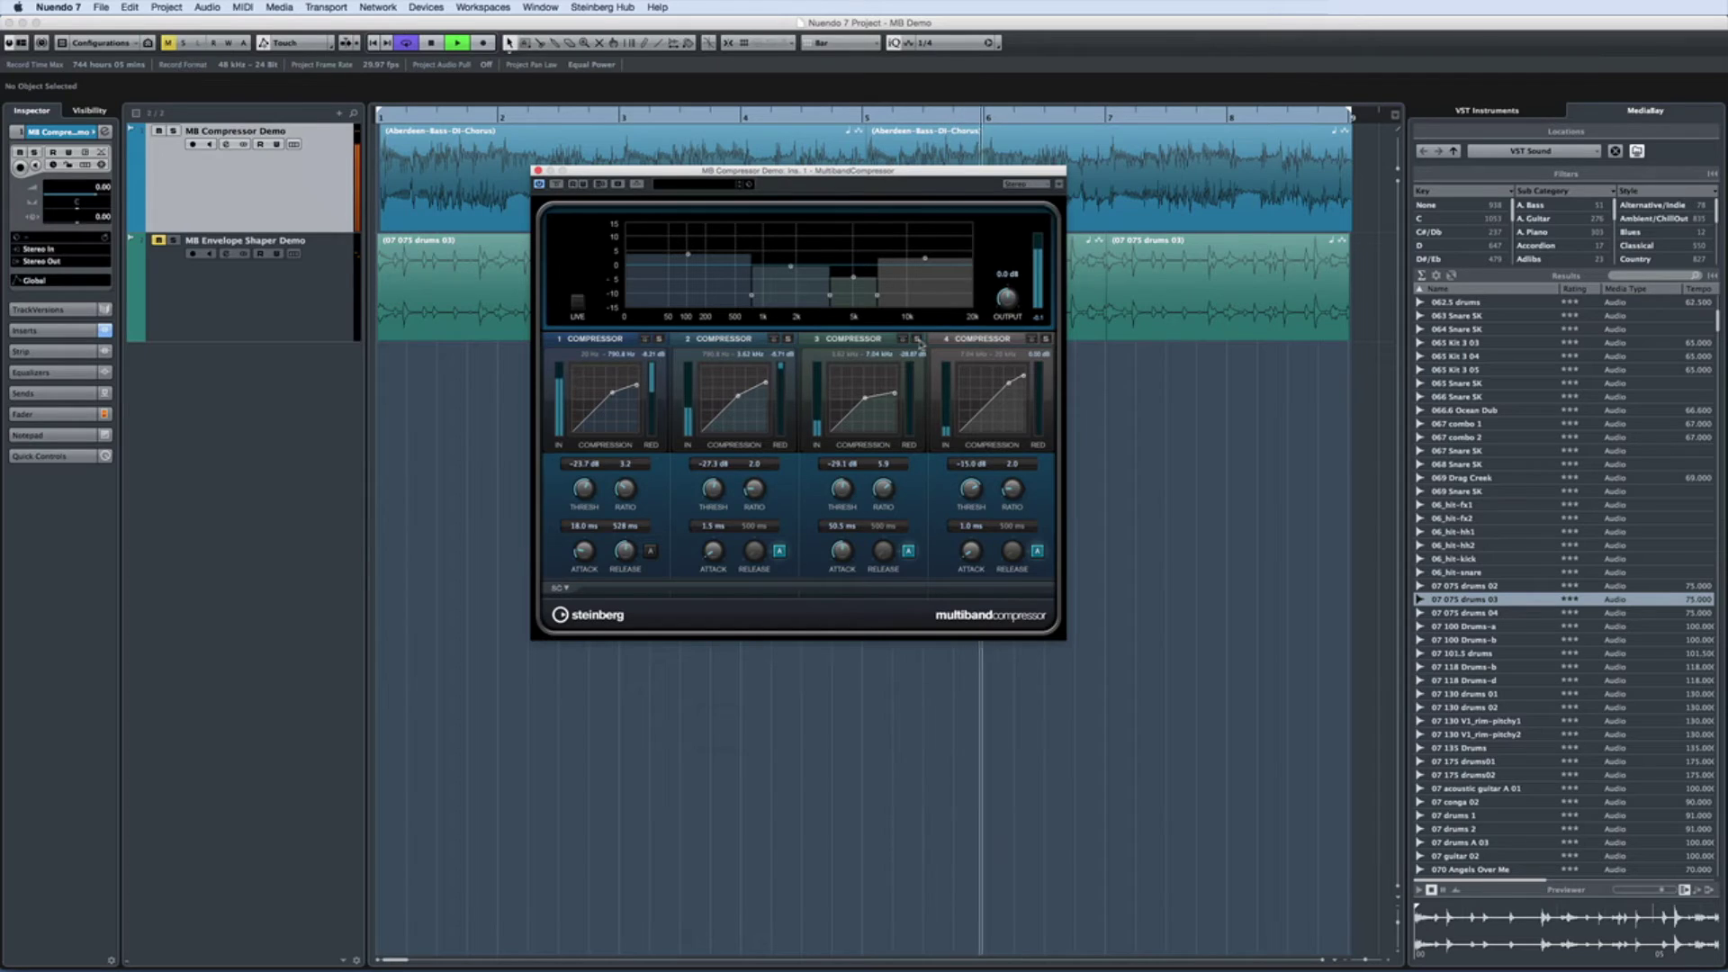
pyautogui.click(918, 339)
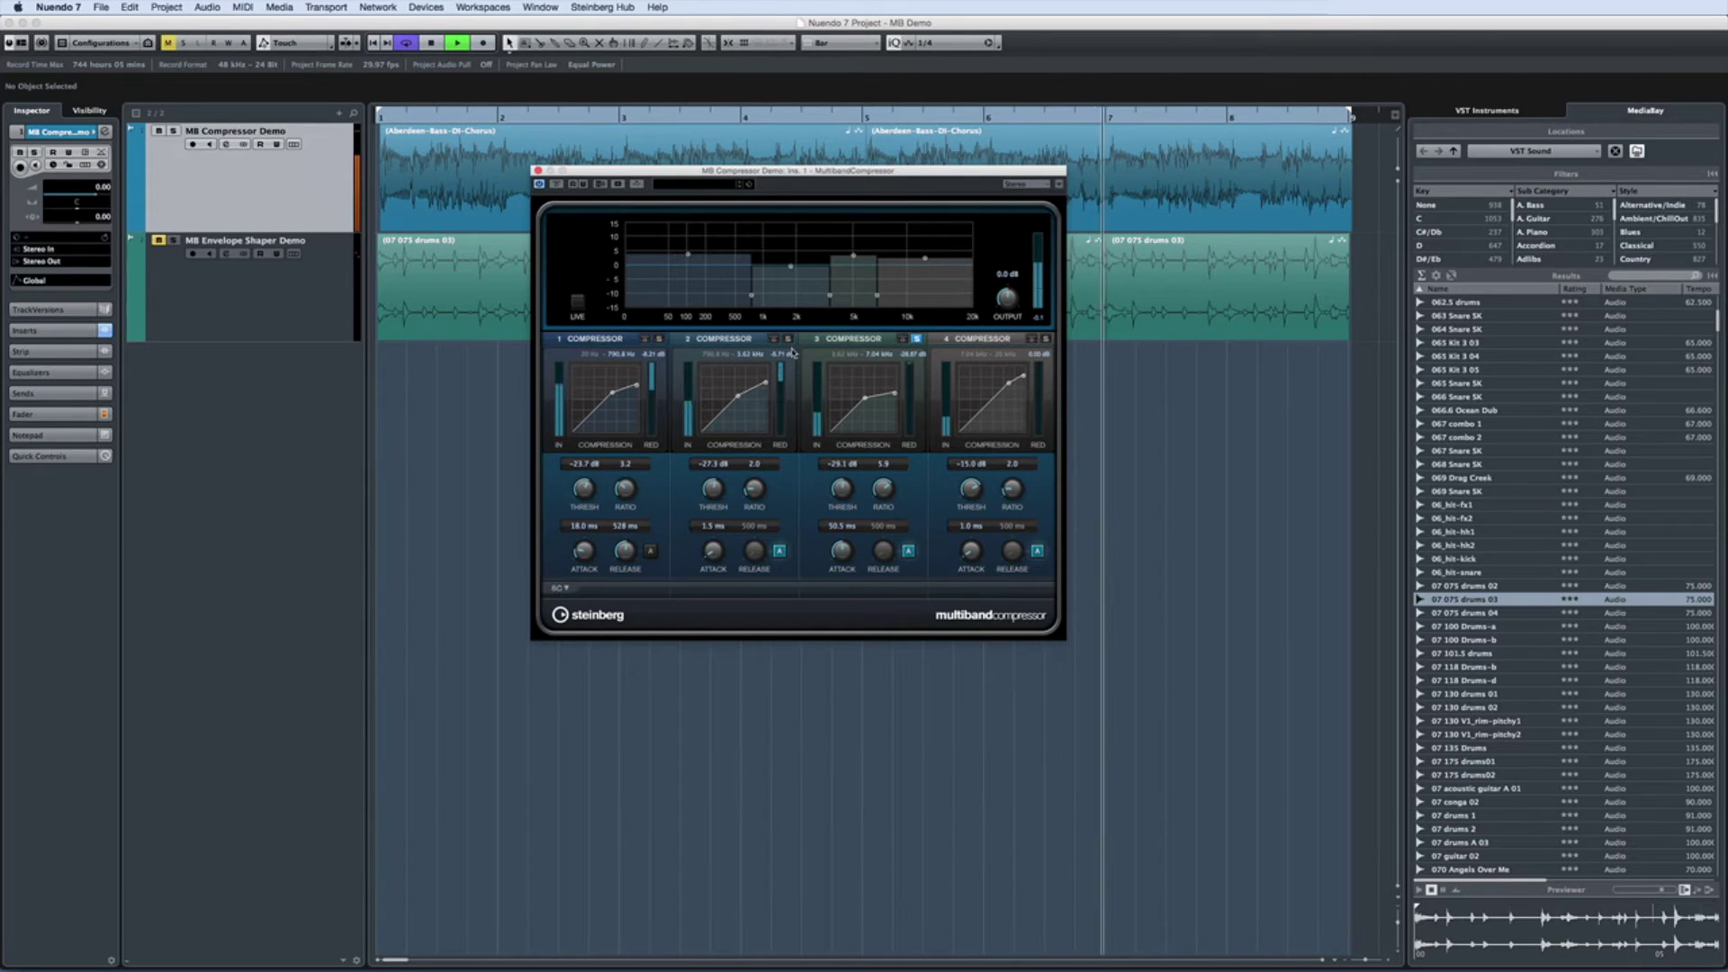
pyautogui.click(917, 339)
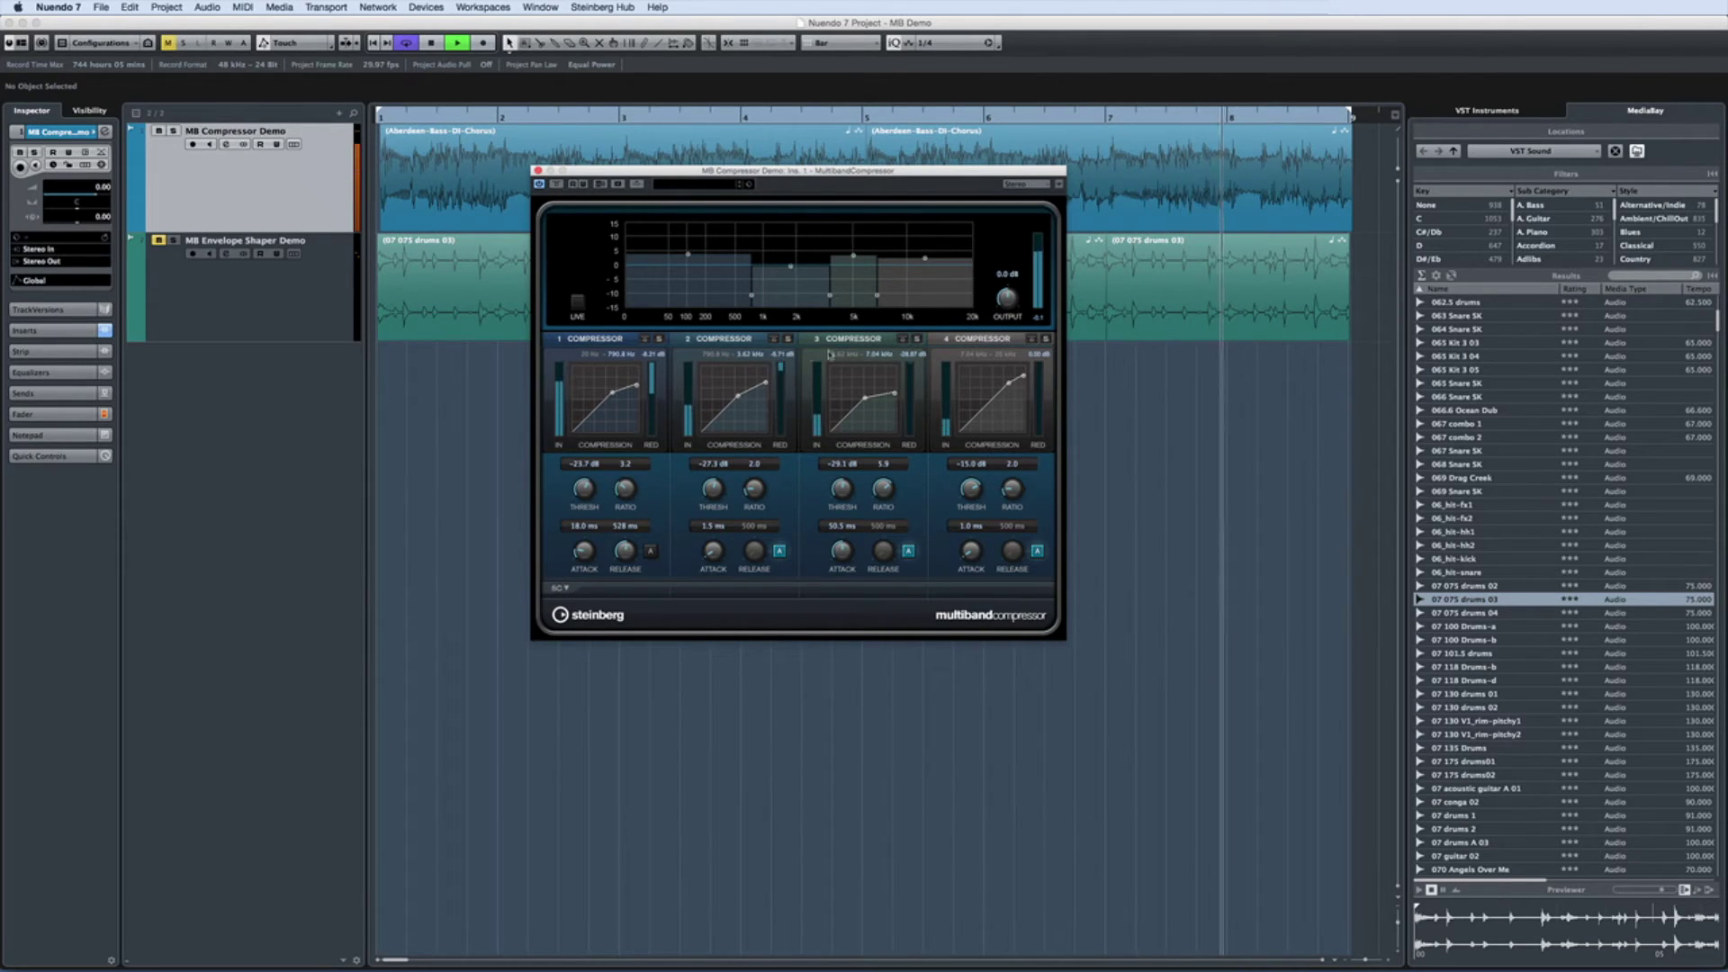
pyautogui.click(644, 340)
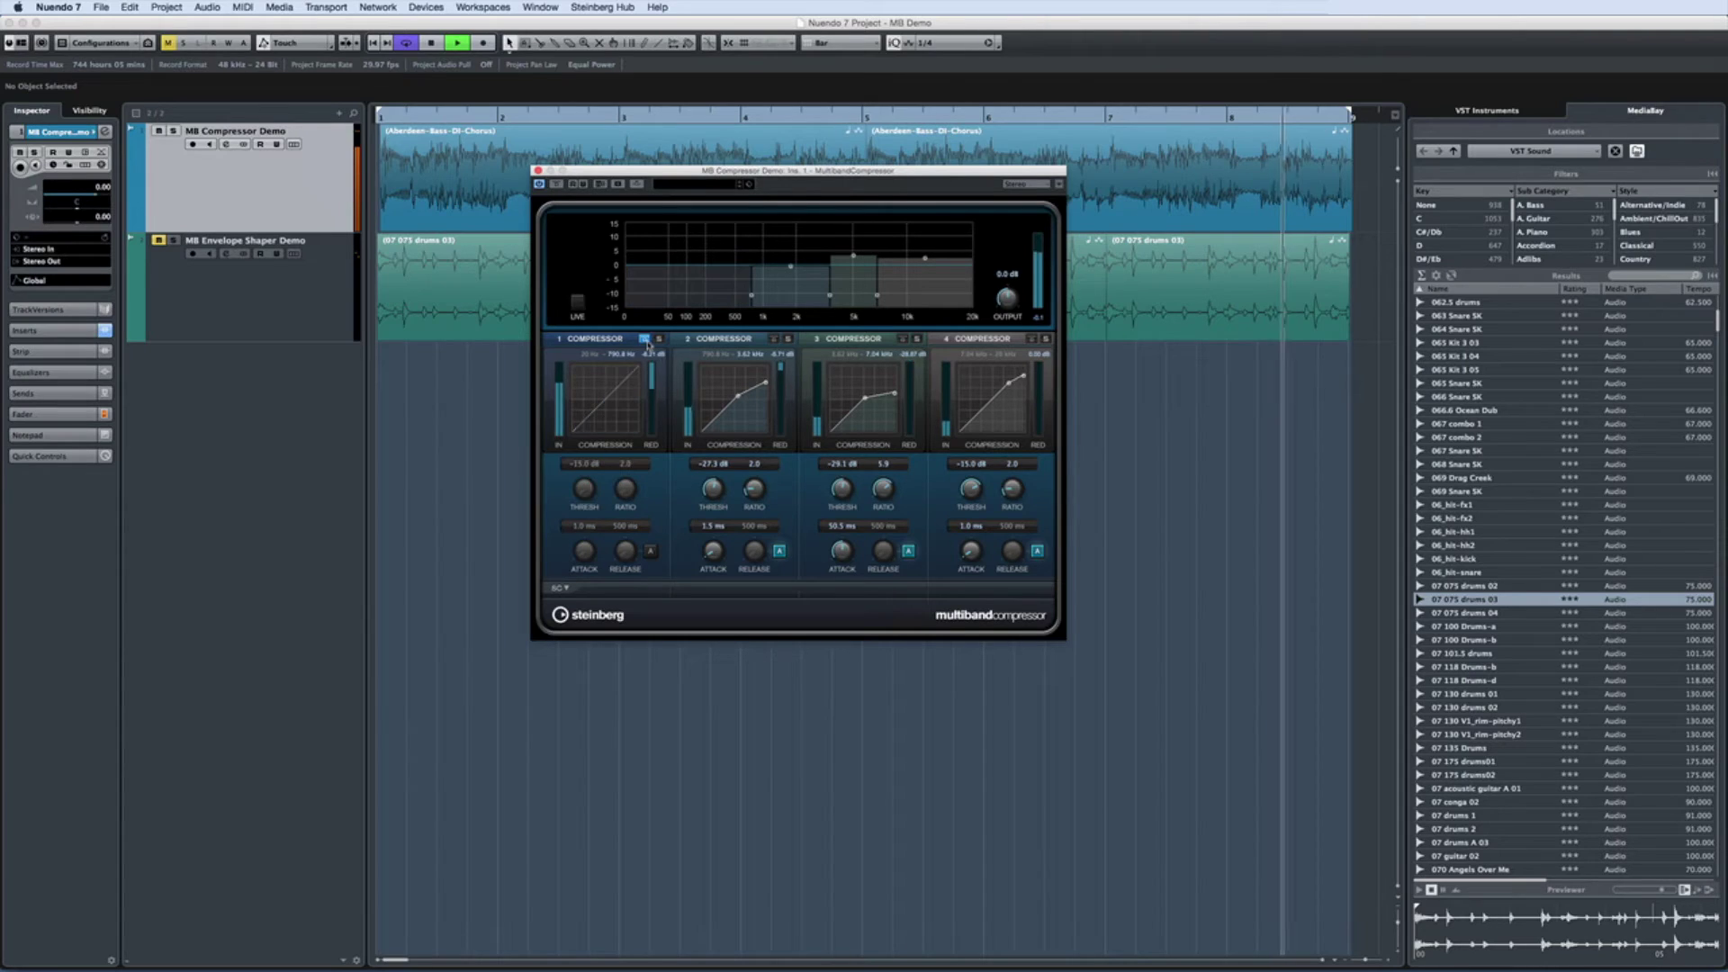
pyautogui.click(773, 339)
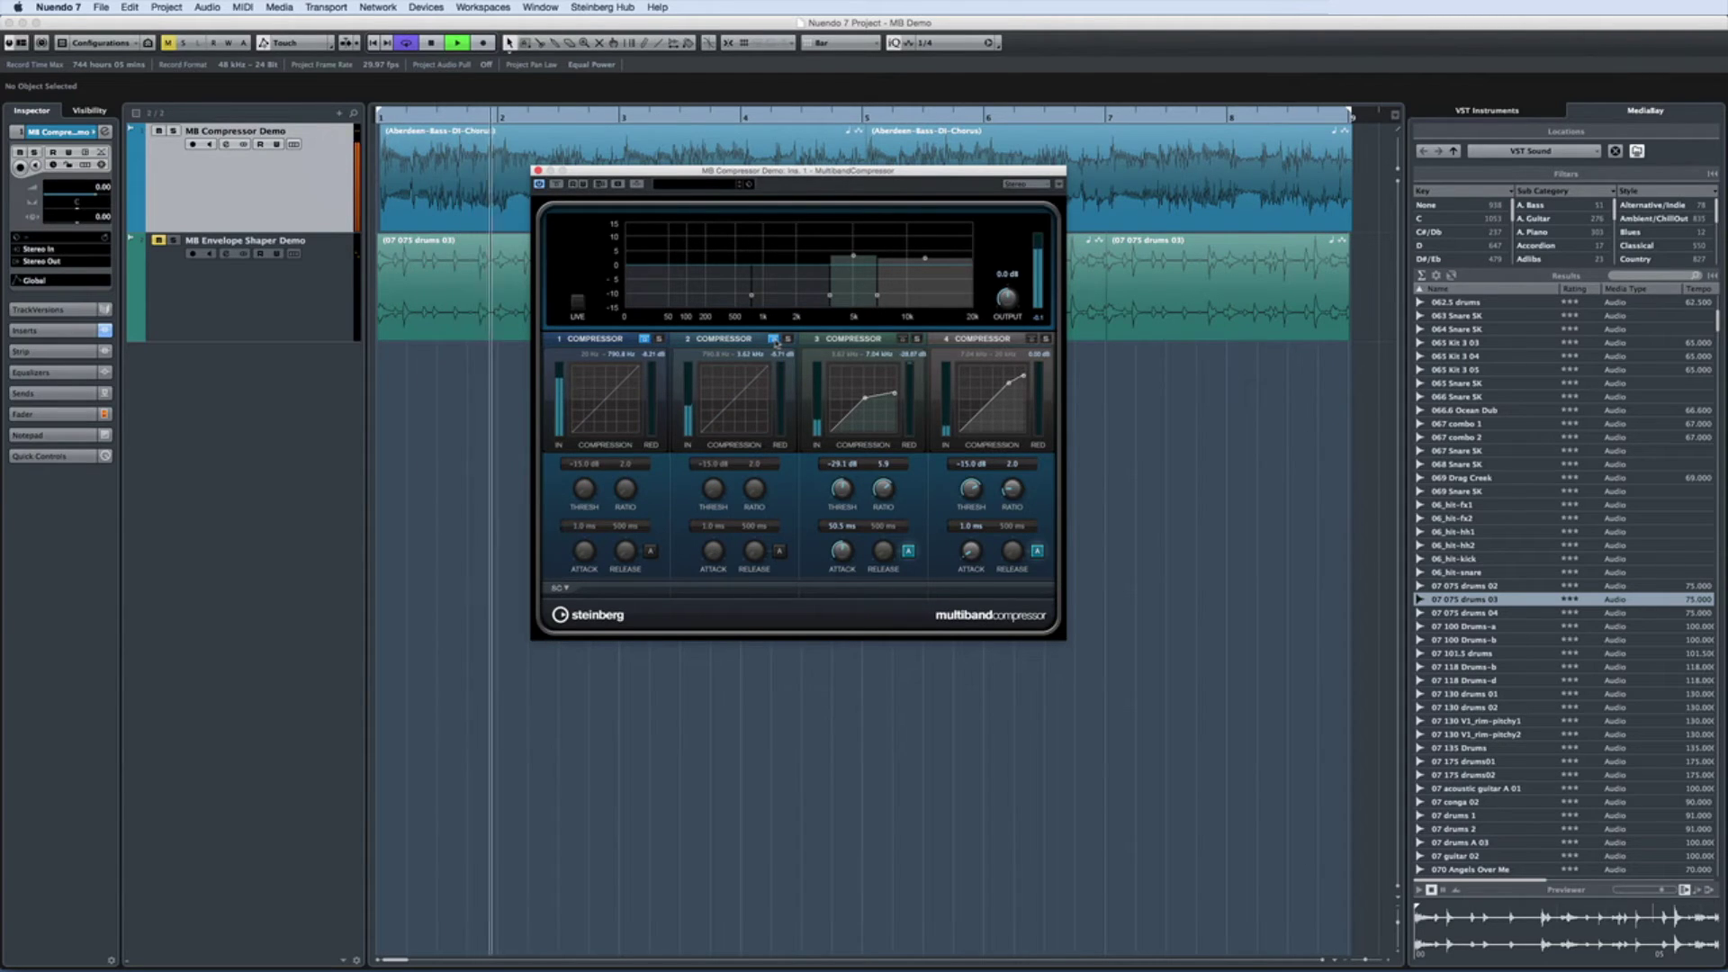
pyautogui.click(773, 340)
pyautogui.click(643, 339)
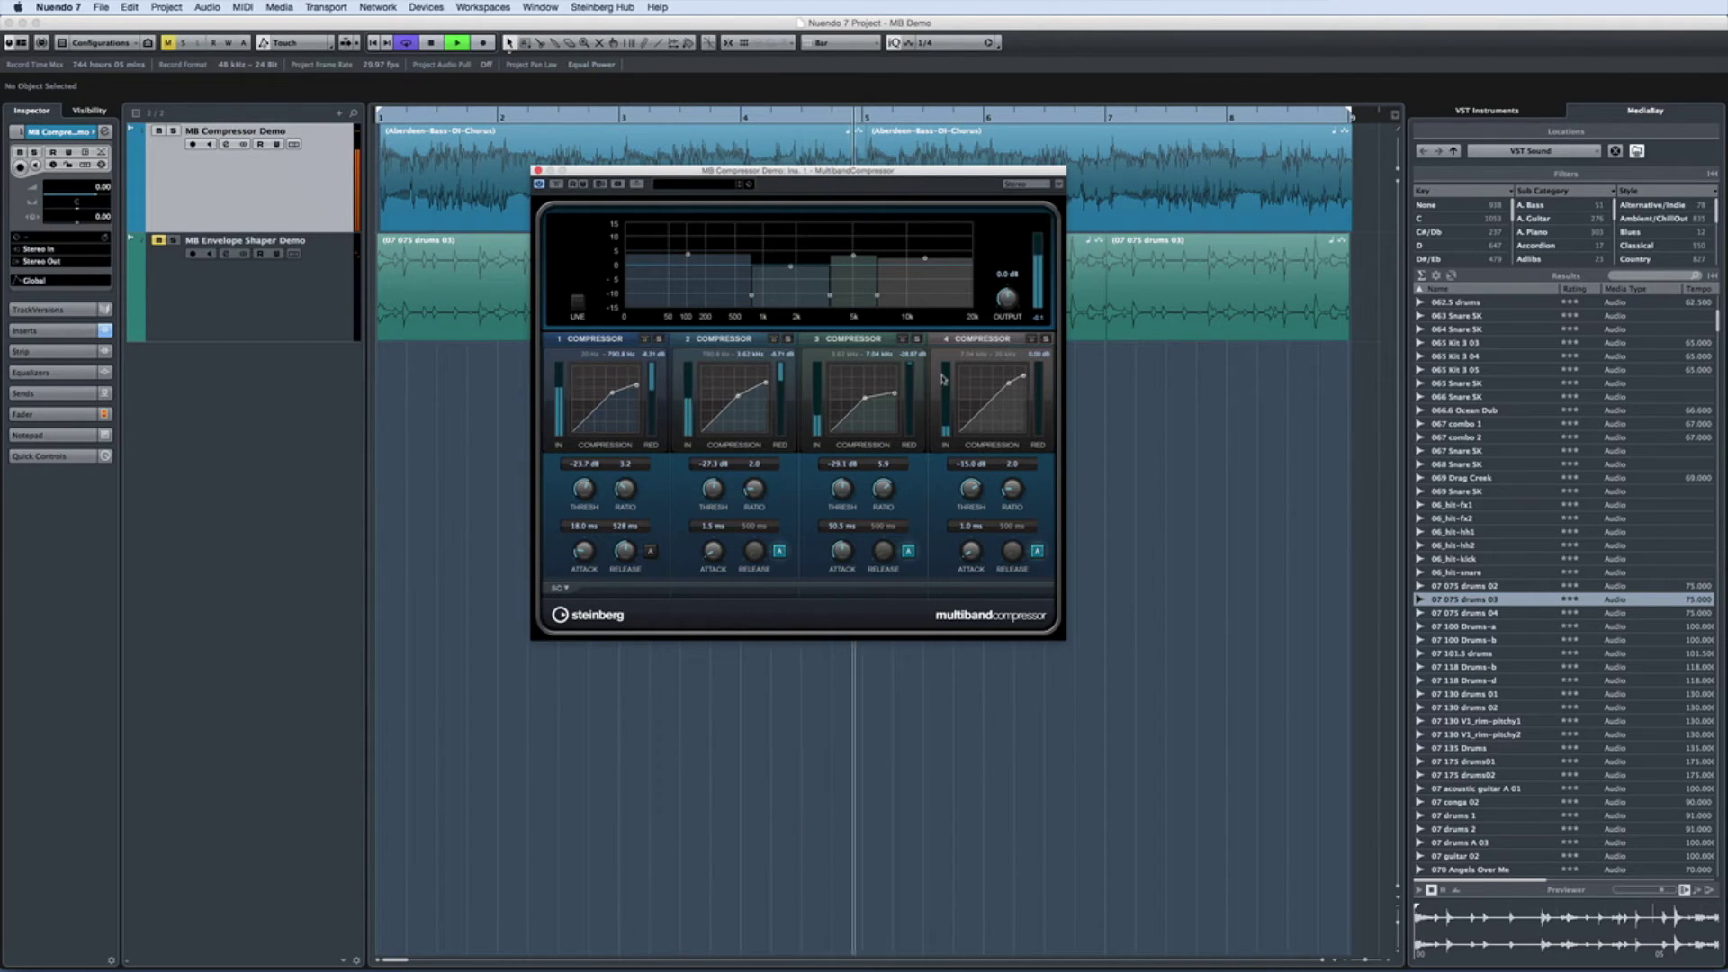
pyautogui.press('space')
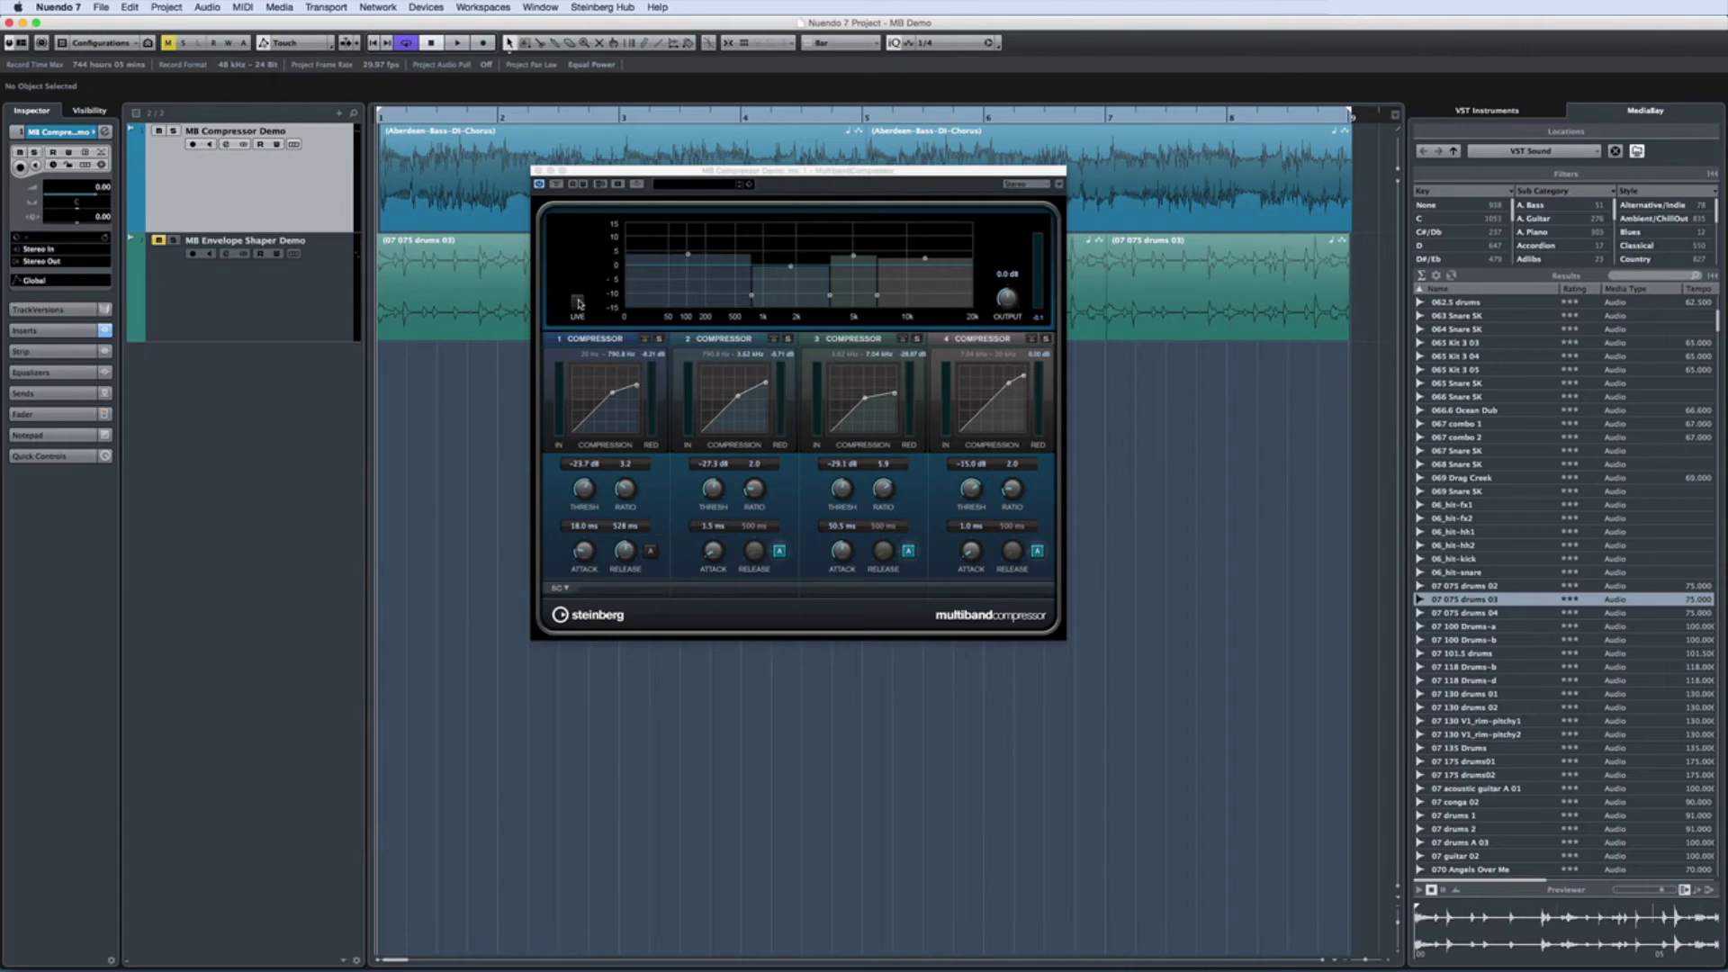
# Step: Enable side-chain with monitoring on bands 1 and 2, tune band 1's to 8.94 kHz, and close the compressor
pyautogui.click(578, 302)
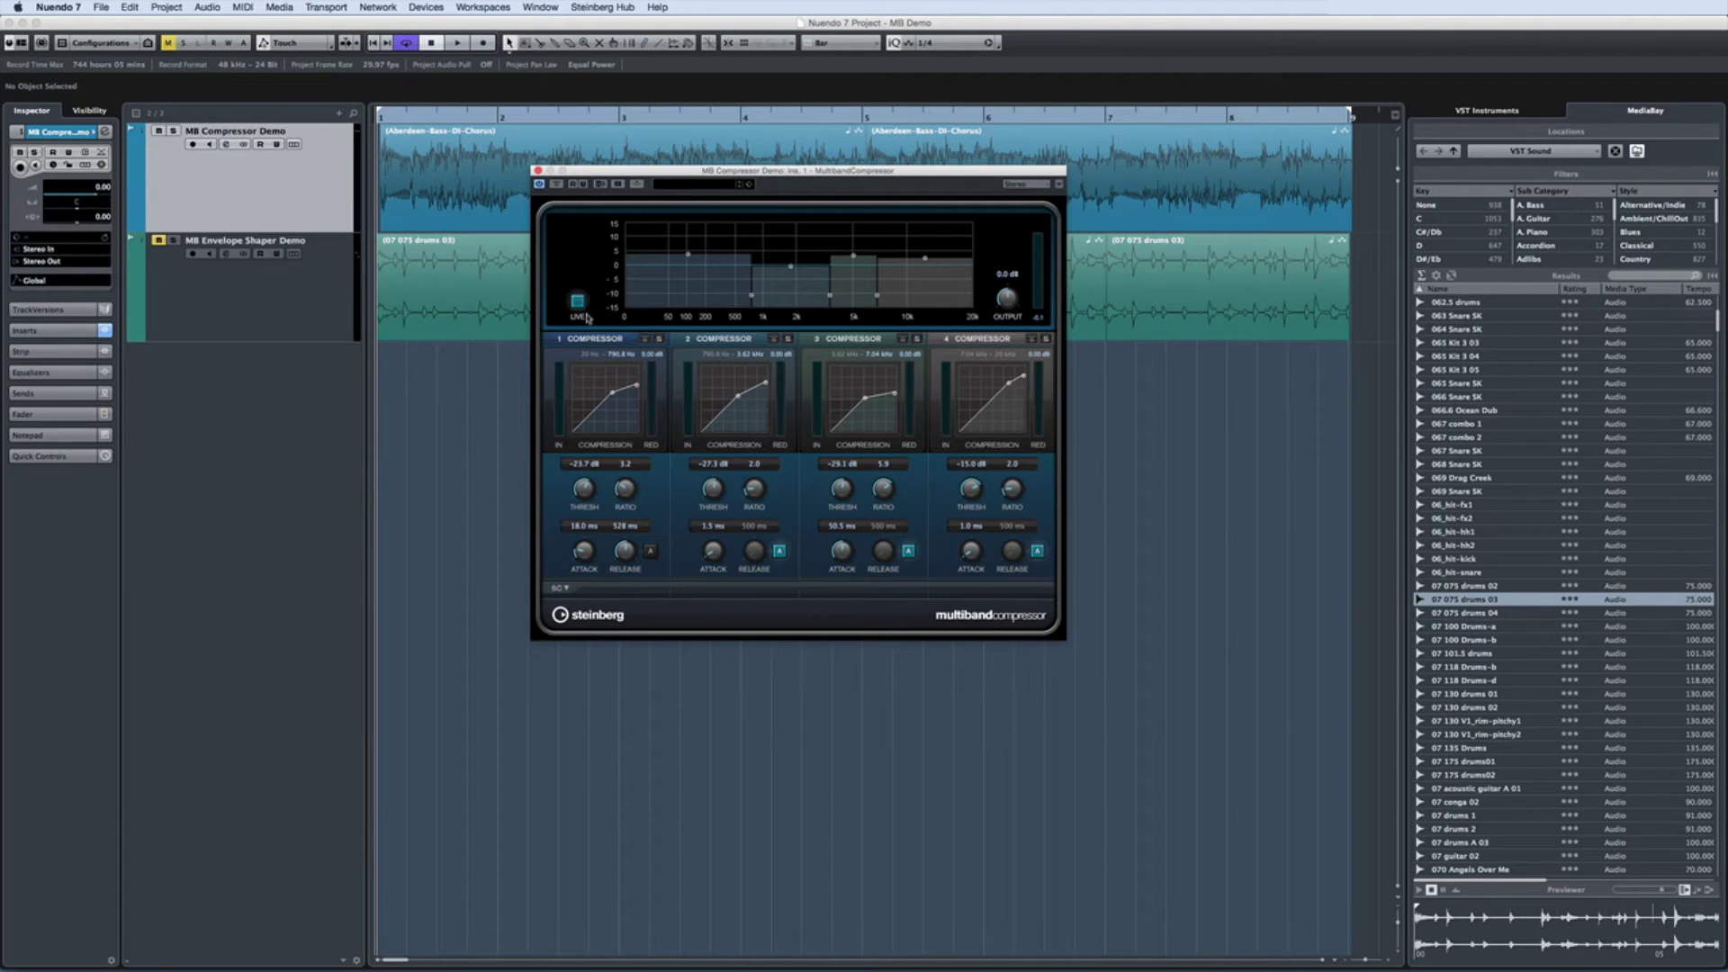
pyautogui.click(582, 308)
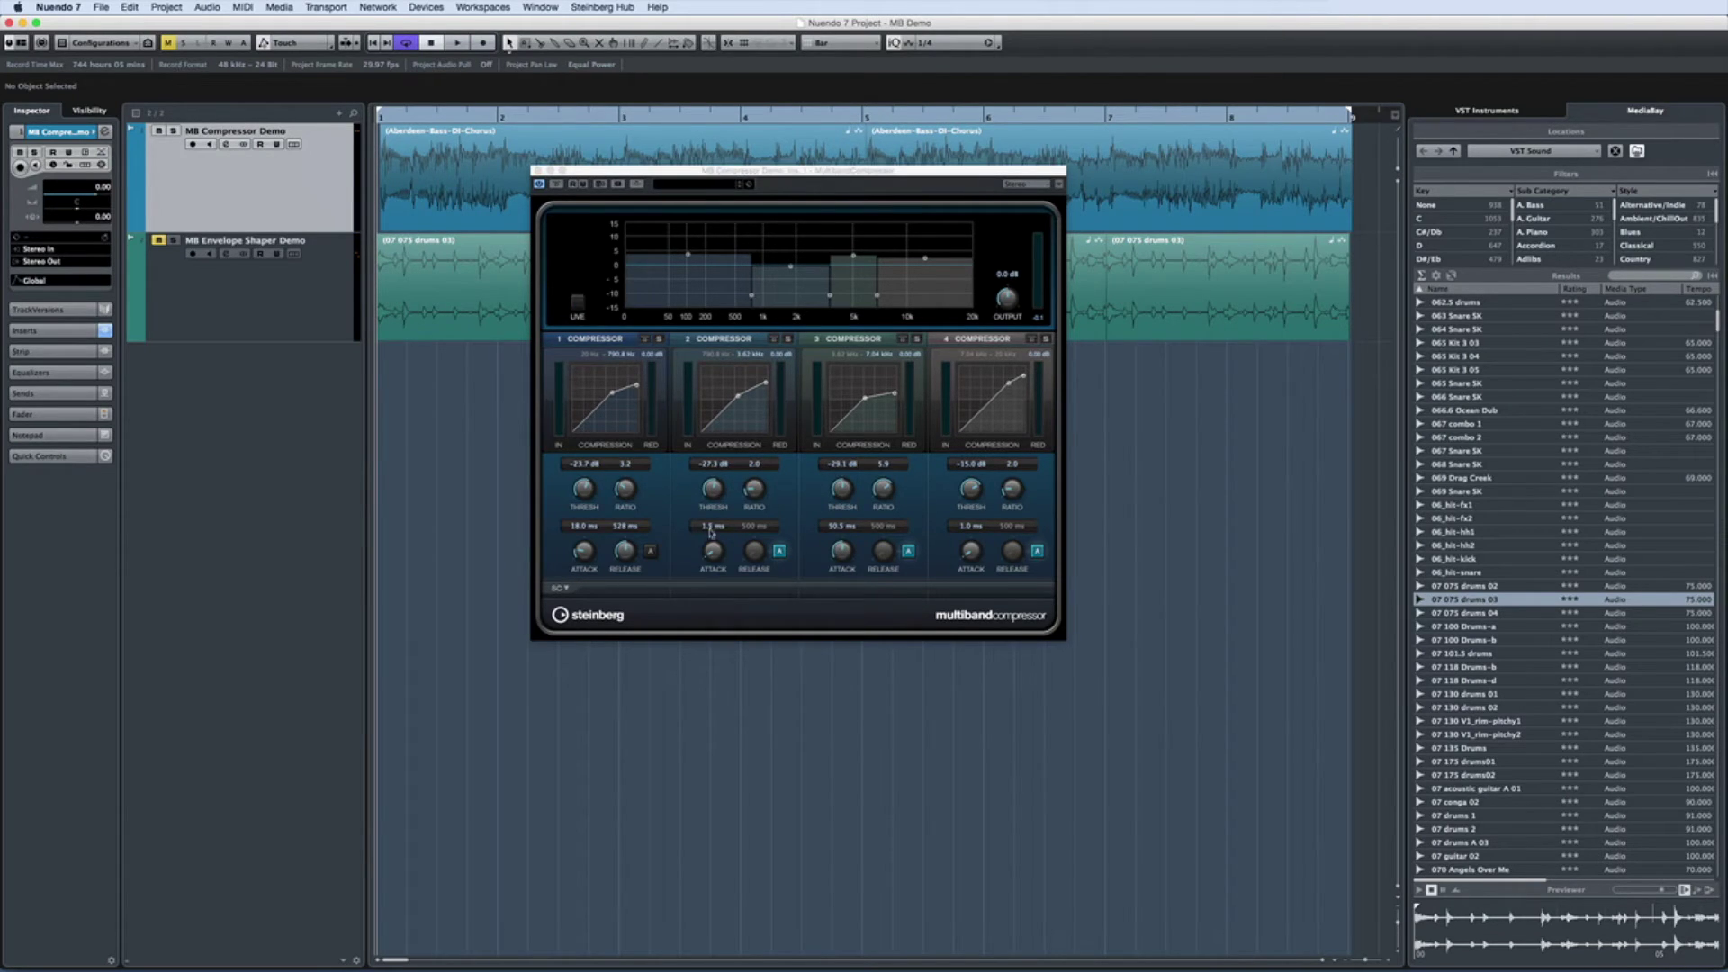
pyautogui.click(567, 588)
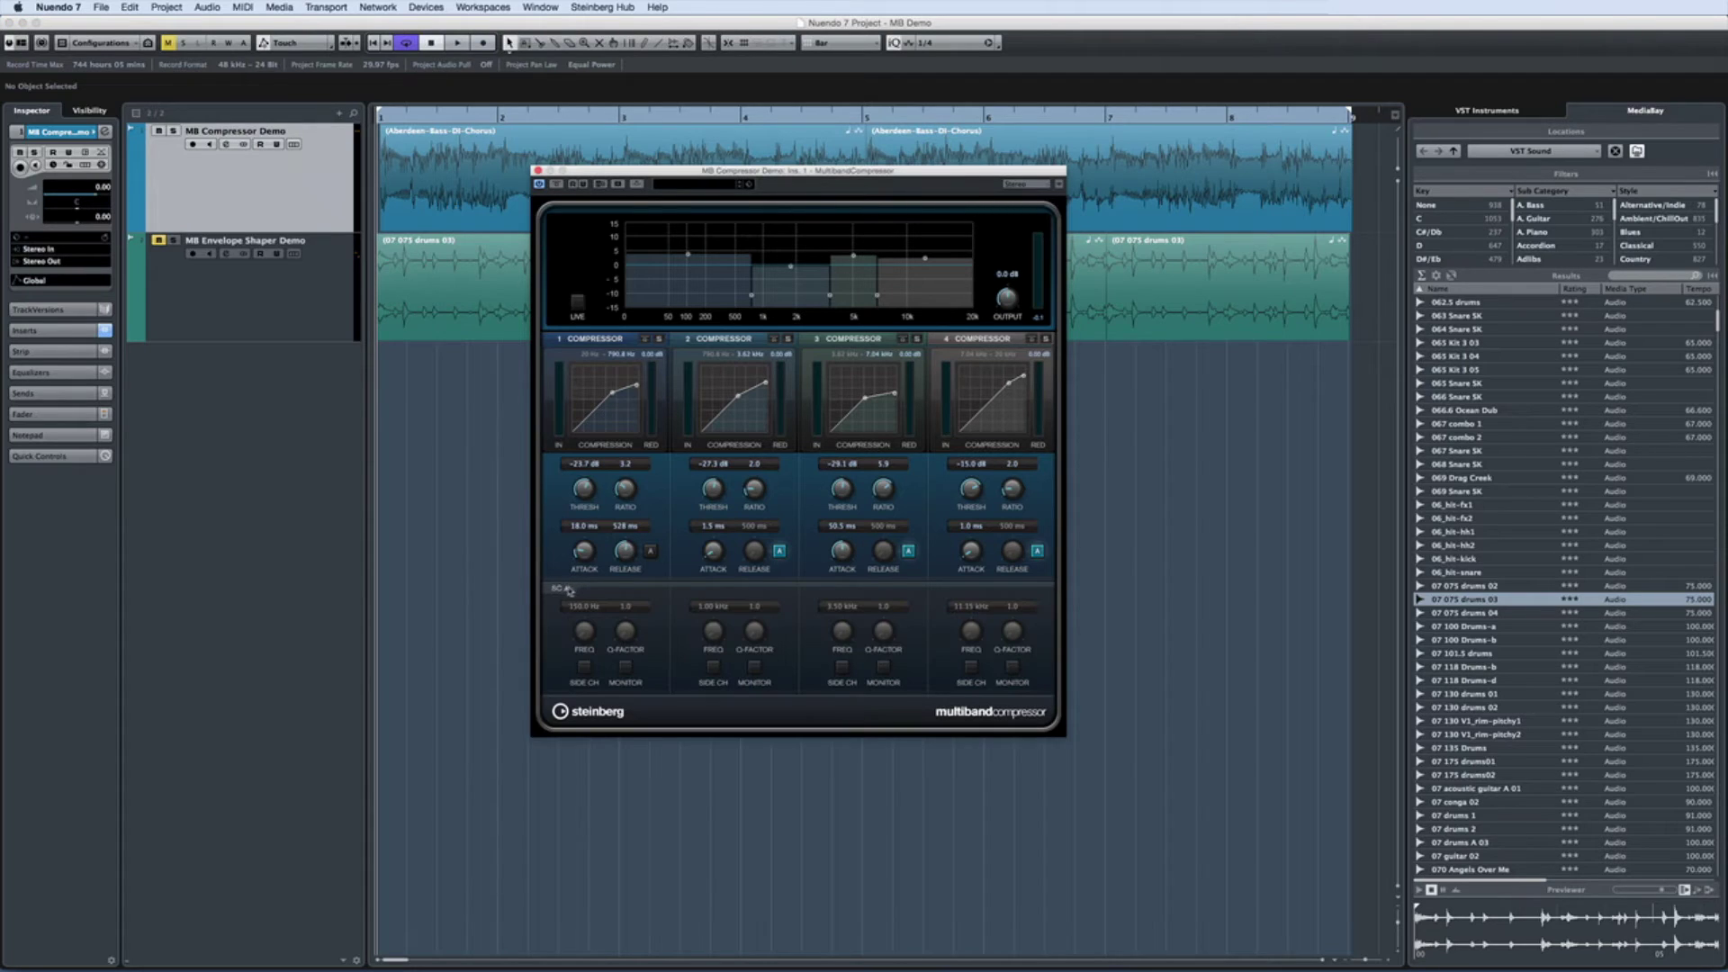
pyautogui.click(584, 668)
pyautogui.click(625, 669)
pyautogui.moveTo(589, 637); pyautogui.dragTo(628, 592)
pyautogui.click(713, 667)
pyautogui.click(754, 668)
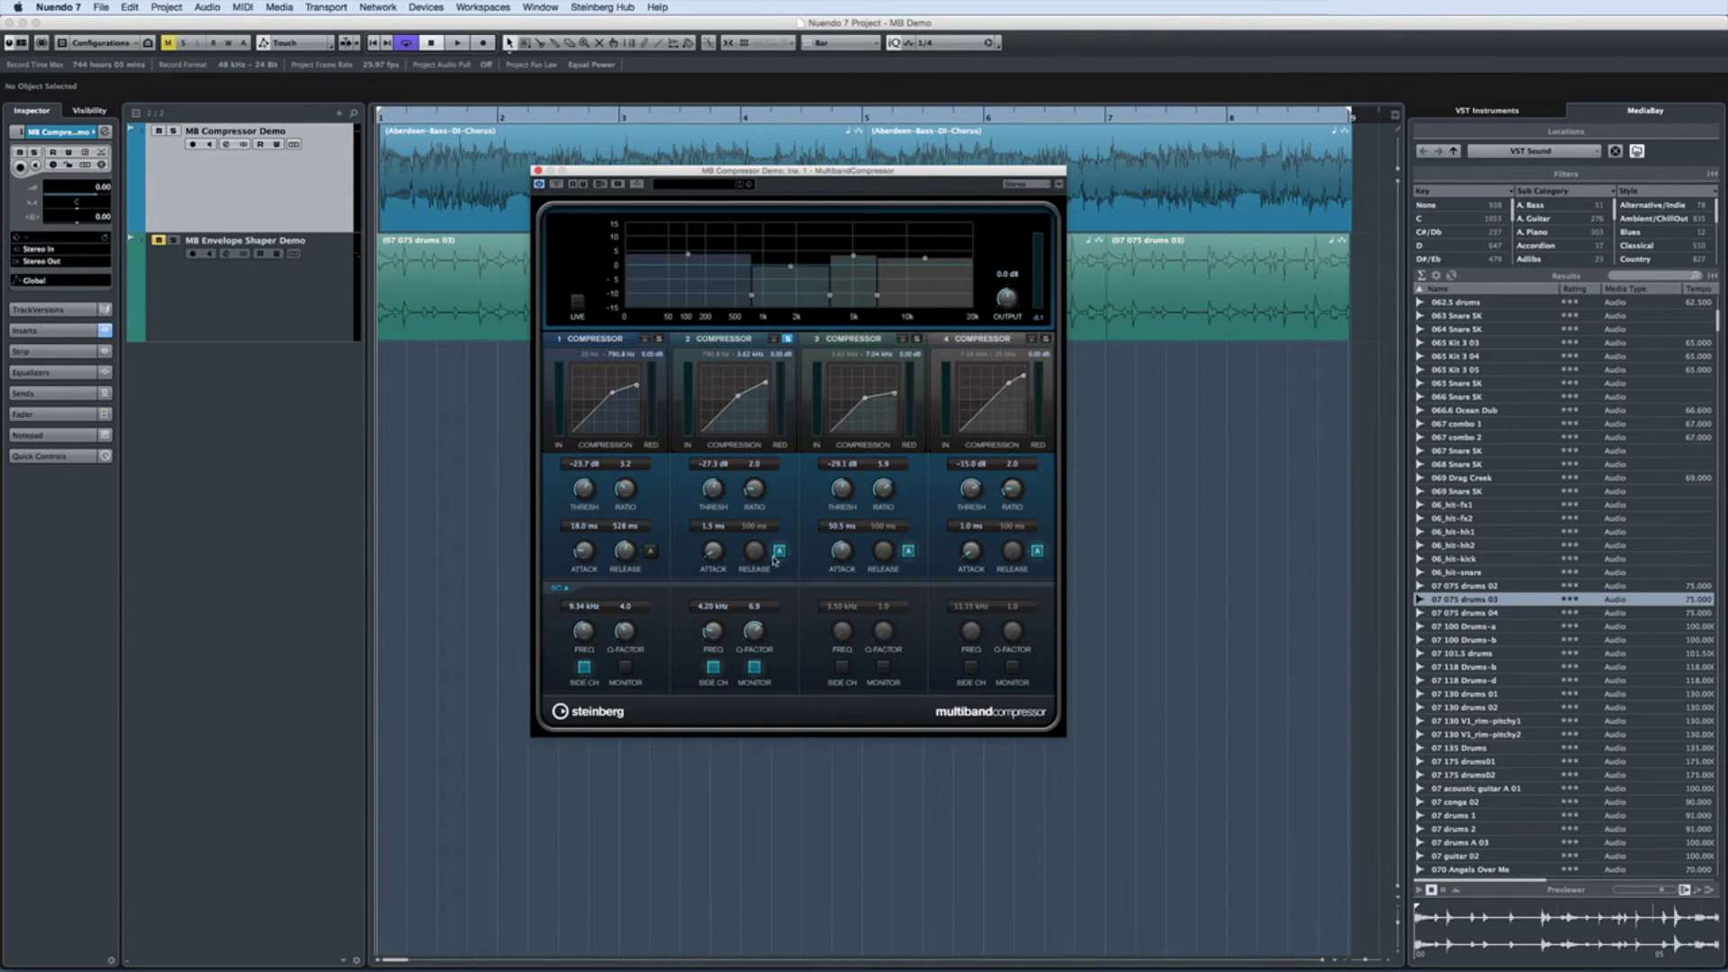
pyautogui.click(537, 170)
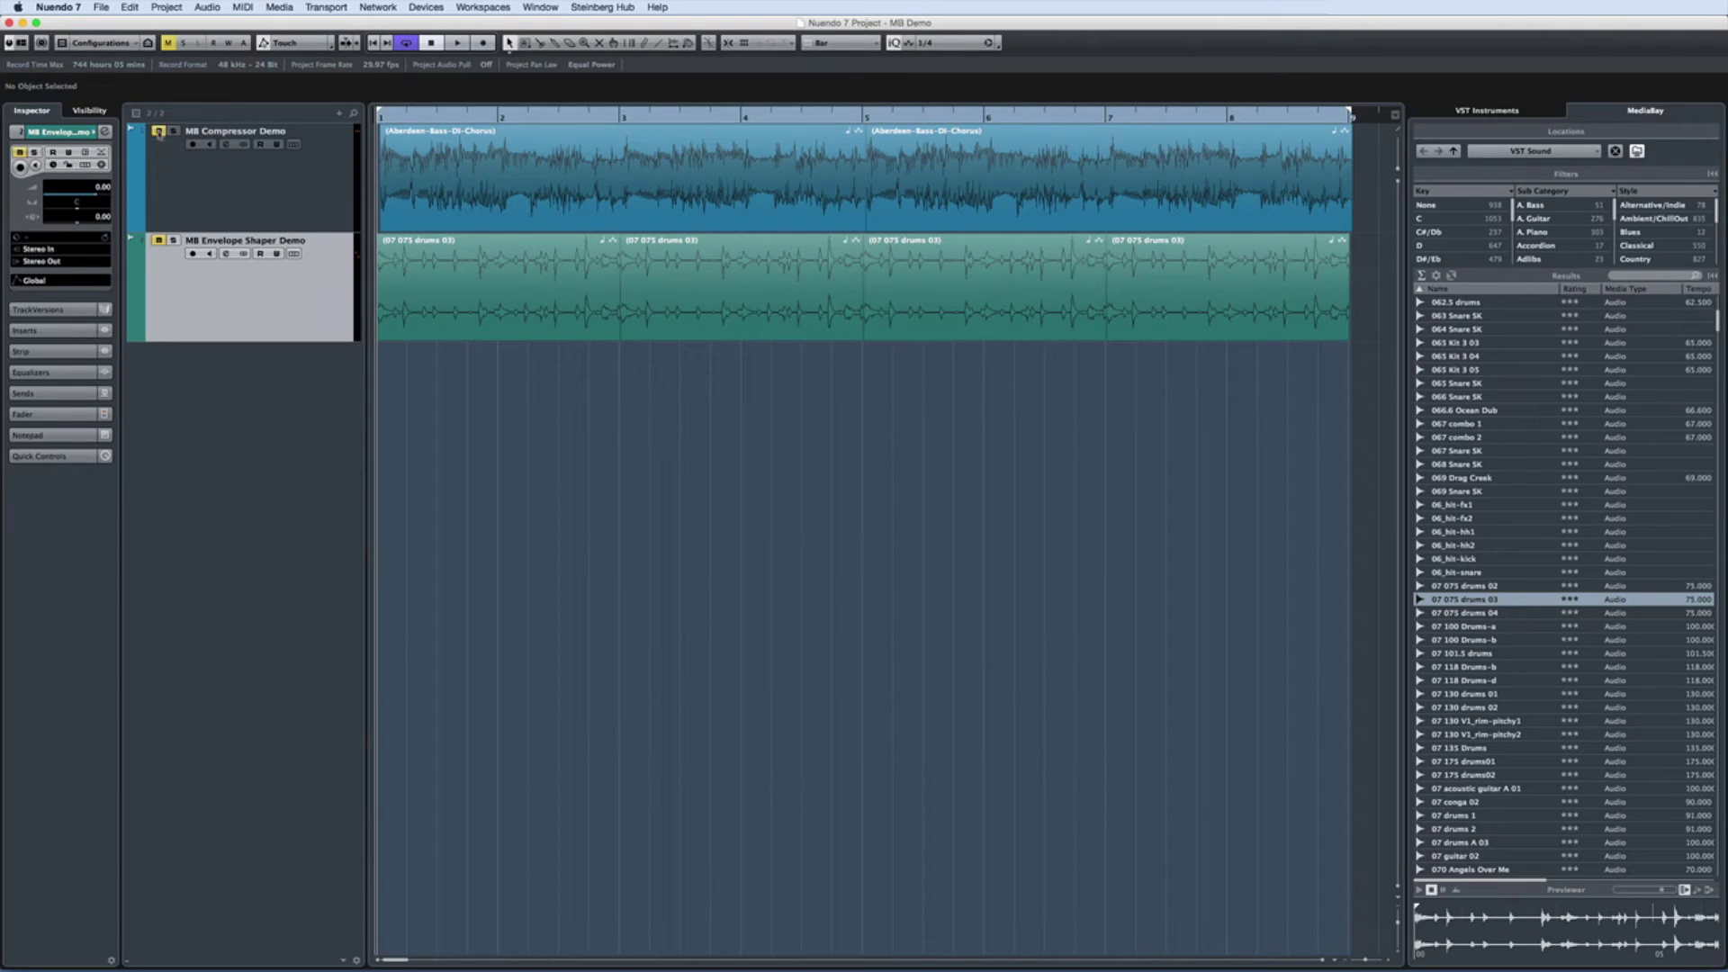
# Step: Load MultibandEnvelopeShaper into the first insert of MB Envelope Shaper Demo and position its window
pyautogui.click(104, 132)
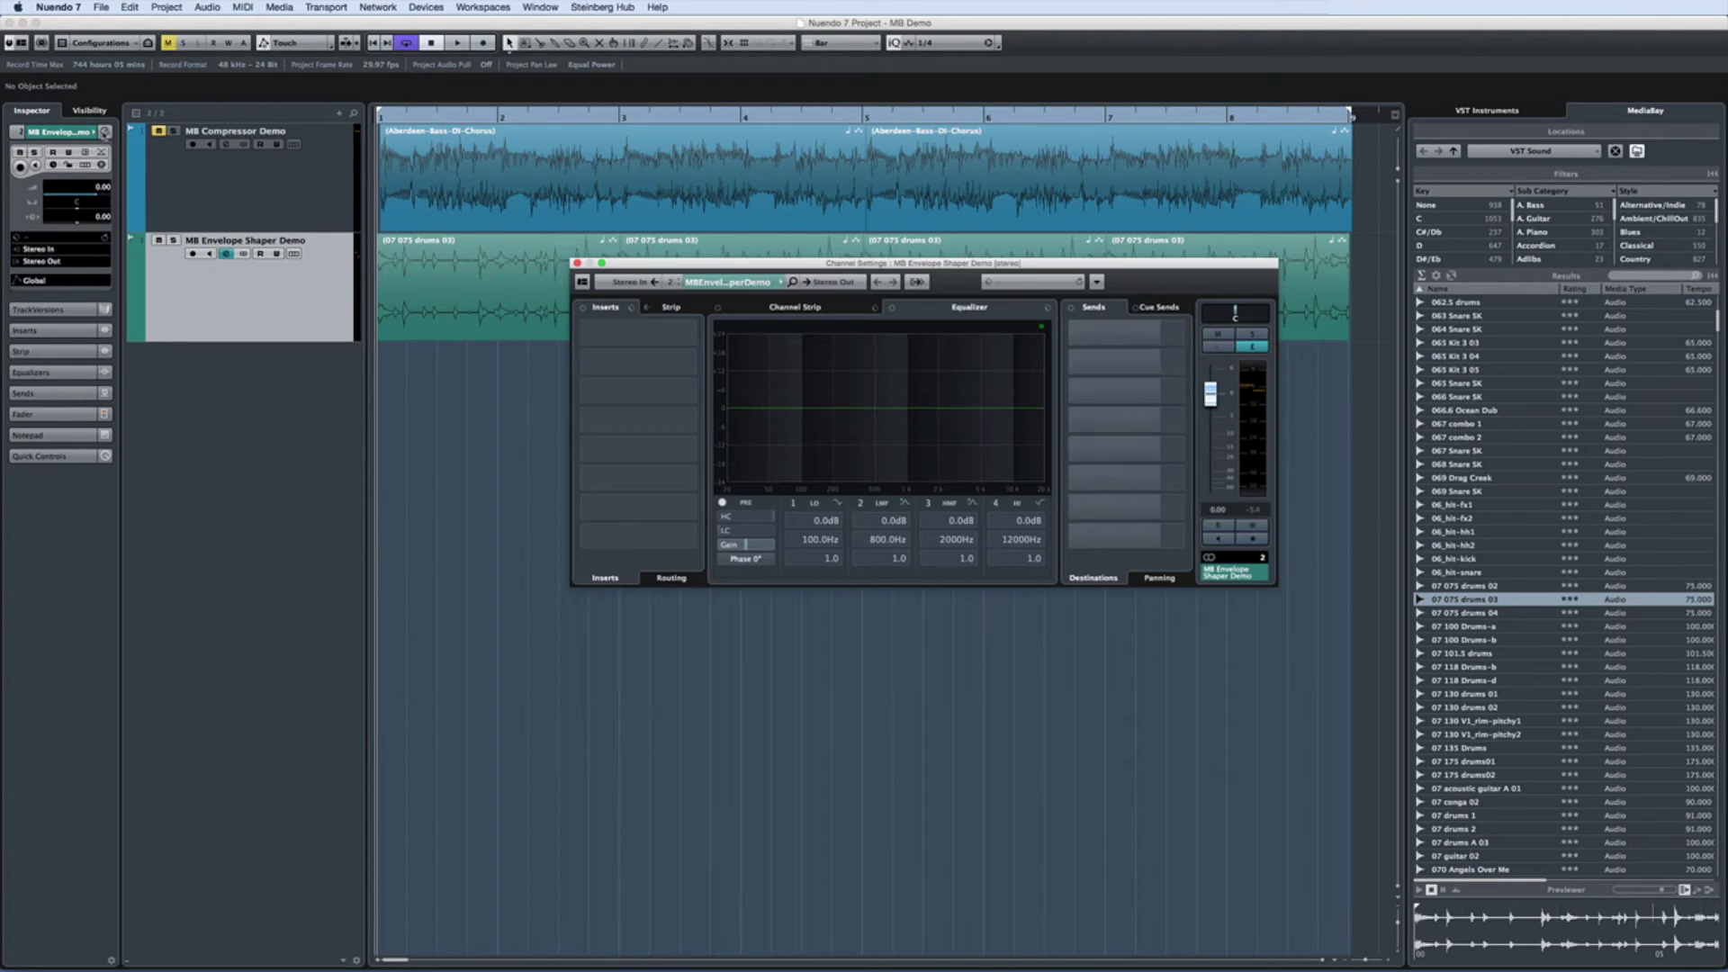
pyautogui.click(620, 337)
pyautogui.click(601, 386)
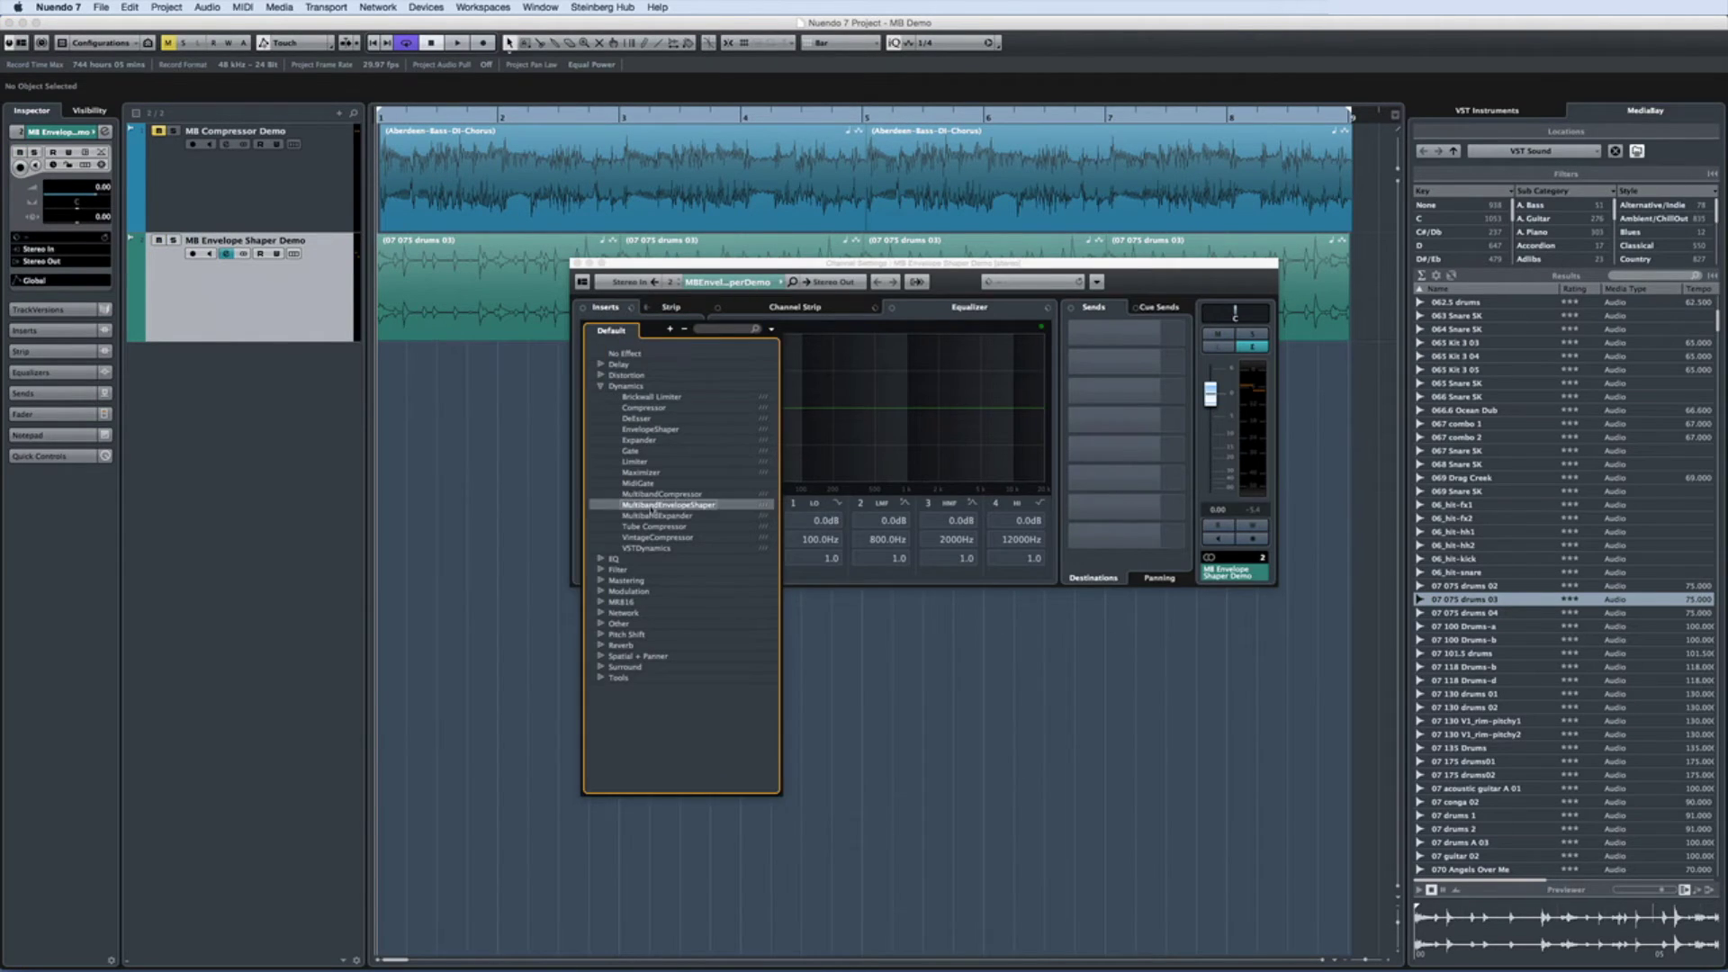
pyautogui.click(668, 505)
pyautogui.click(578, 264)
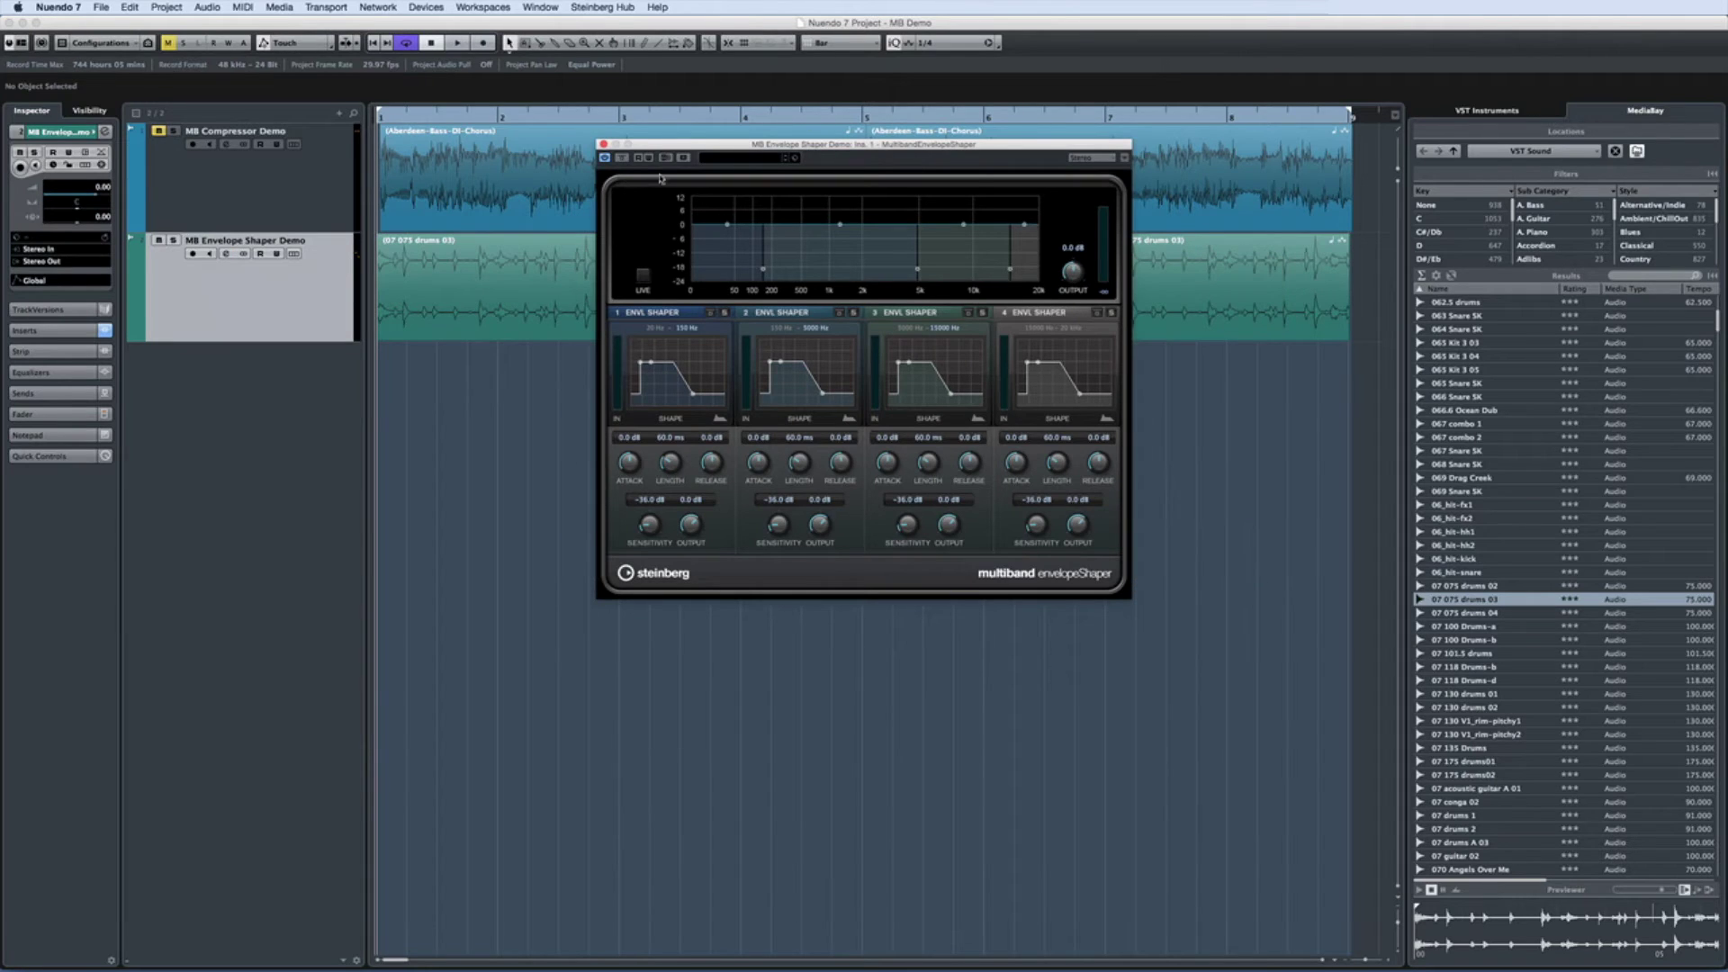
pyautogui.moveTo(676, 147); pyautogui.dragTo(611, 354)
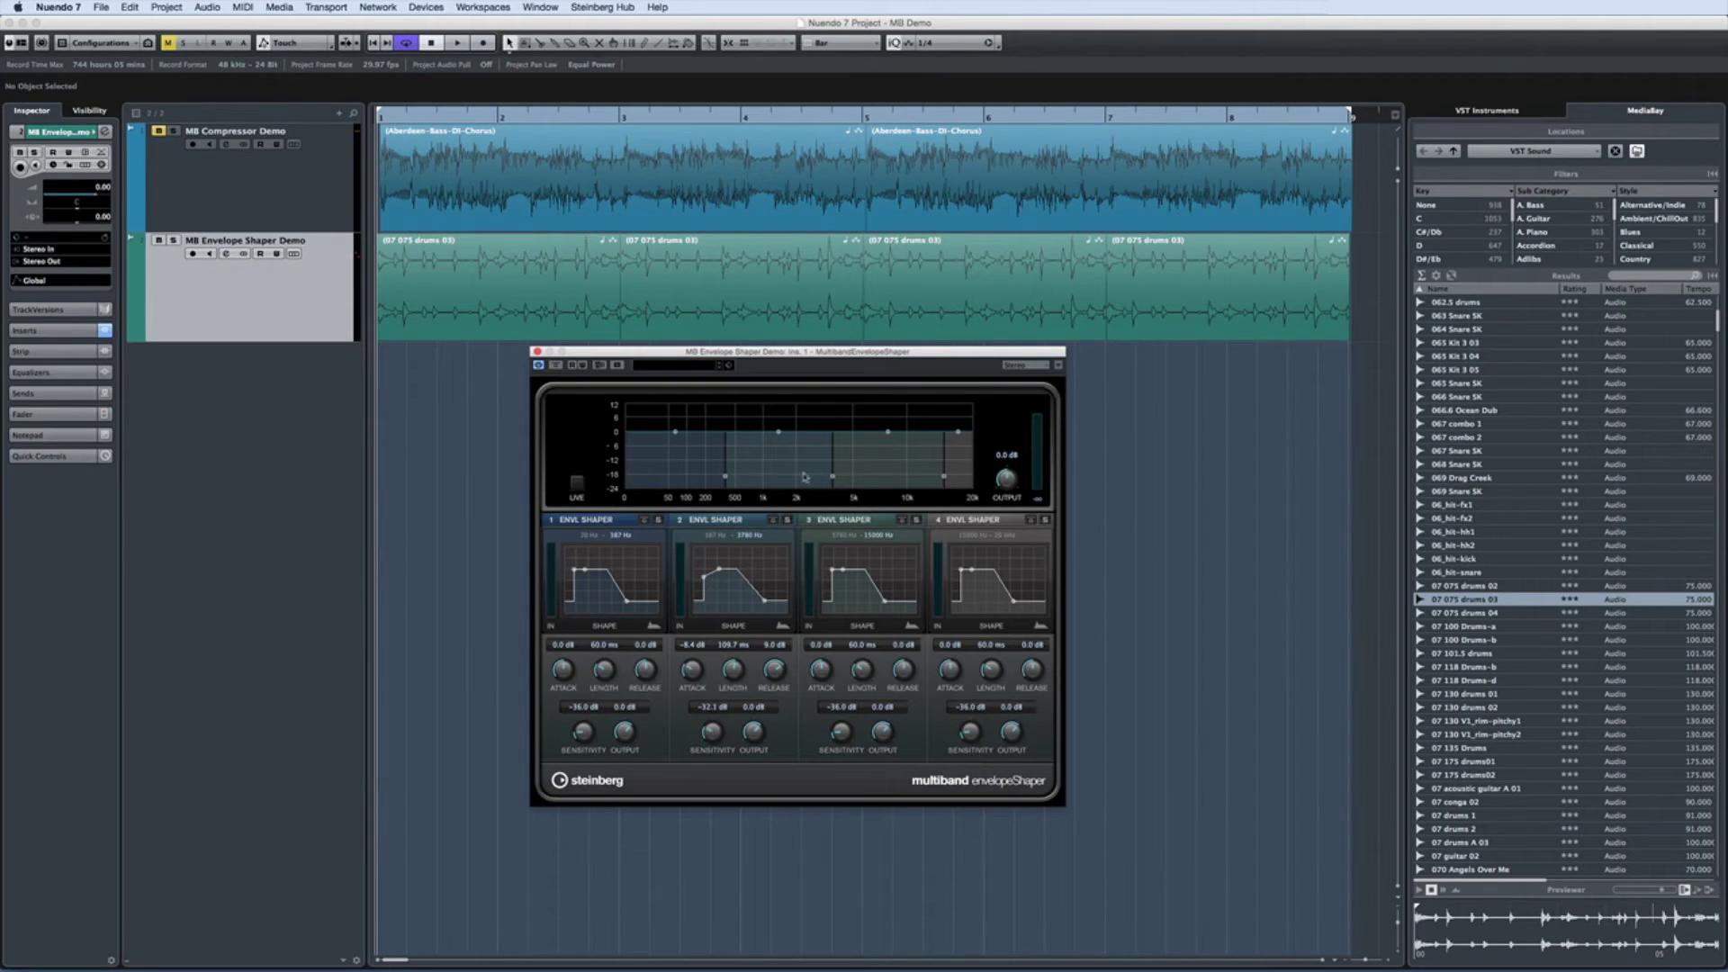
# Step: Start playback, set the band 1/2 crossover near 180 Hz, lower the 2/3 crossover, and adjust the band 1 and 2 attacks
pyautogui.click(1078, 491)
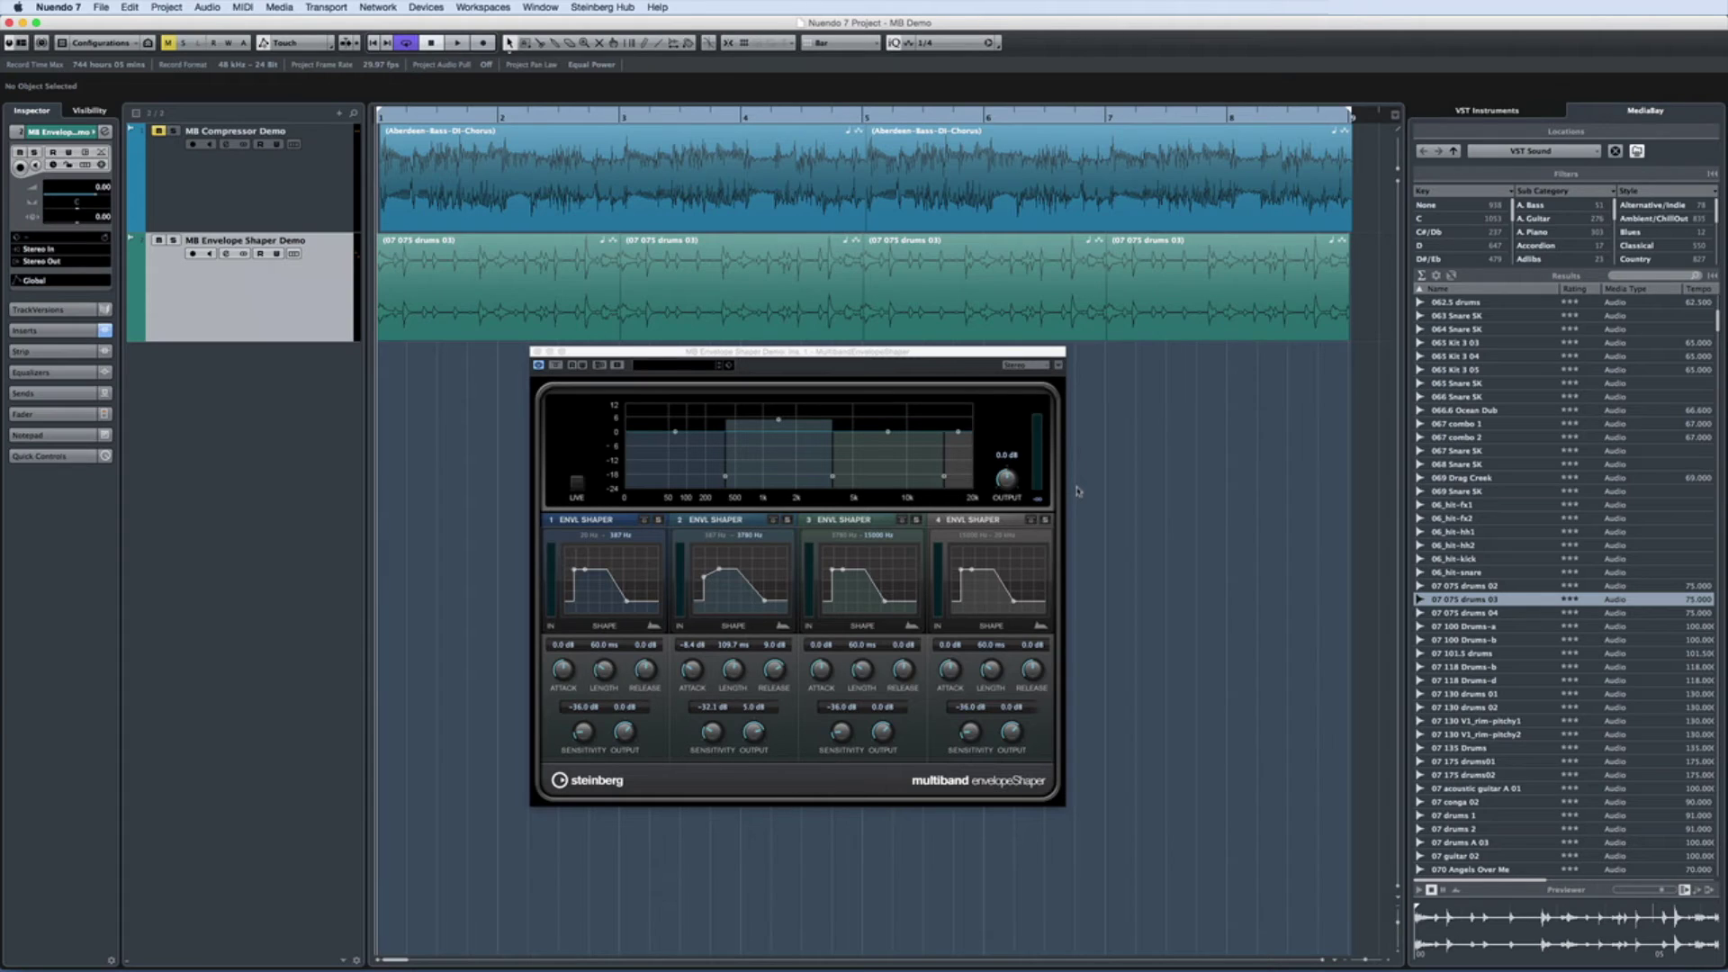
pyautogui.press('space')
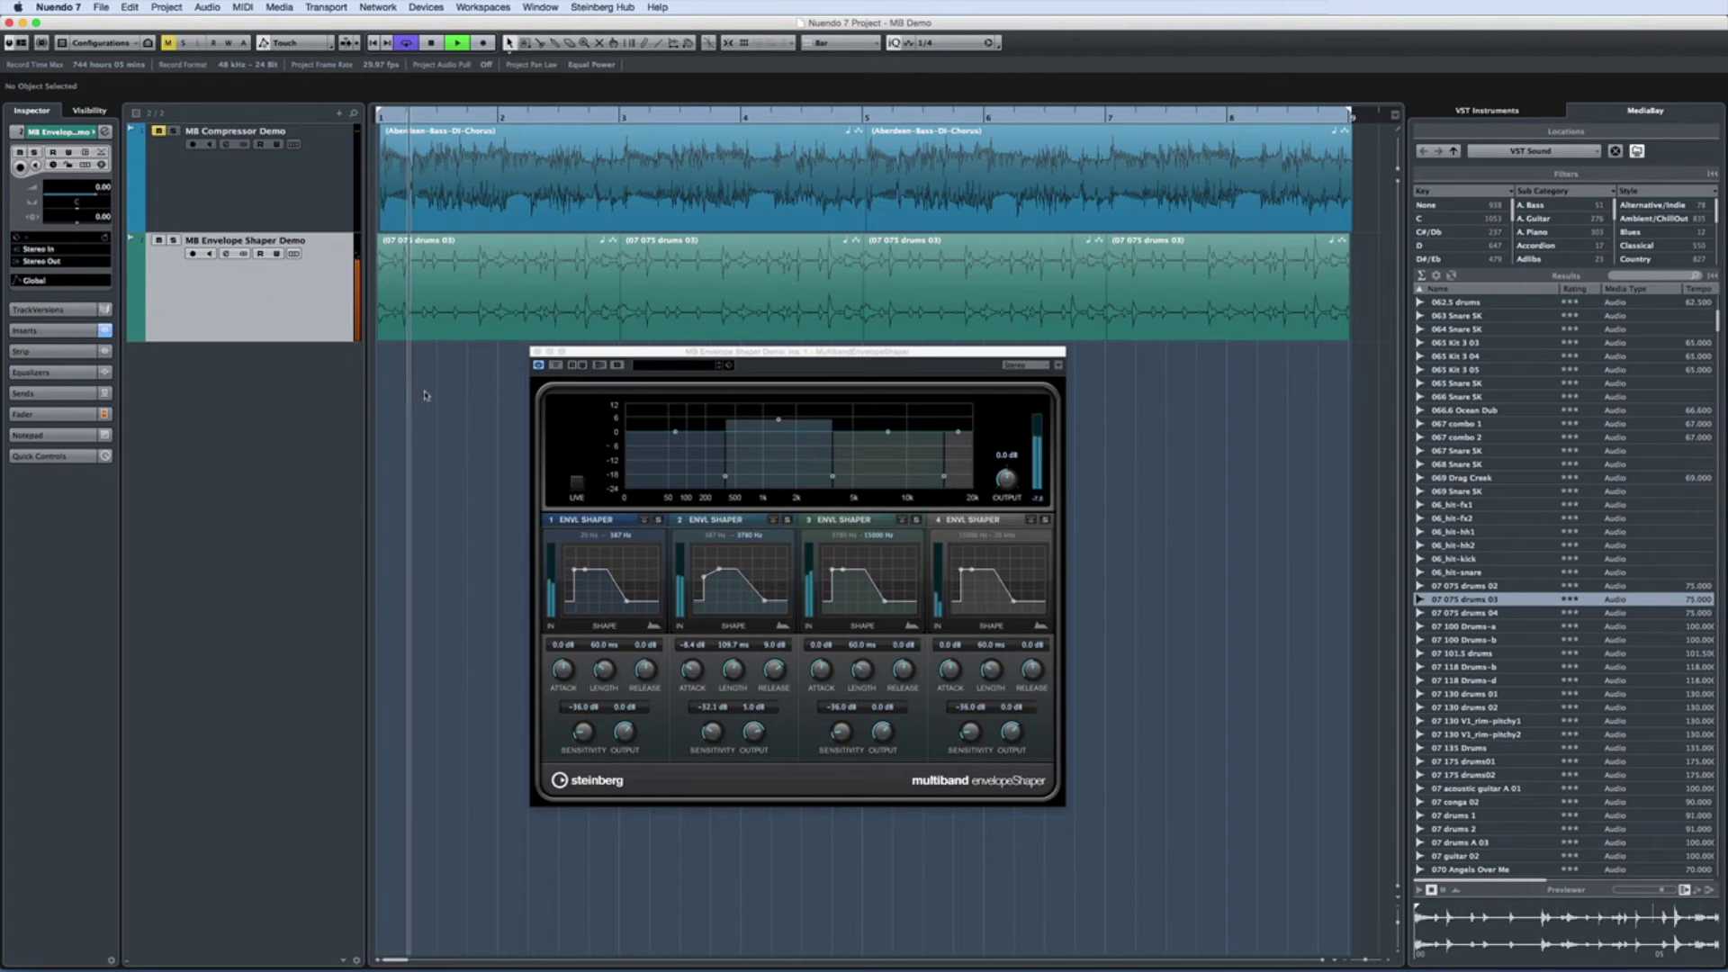
pyautogui.hscroll(3, 426, 395)
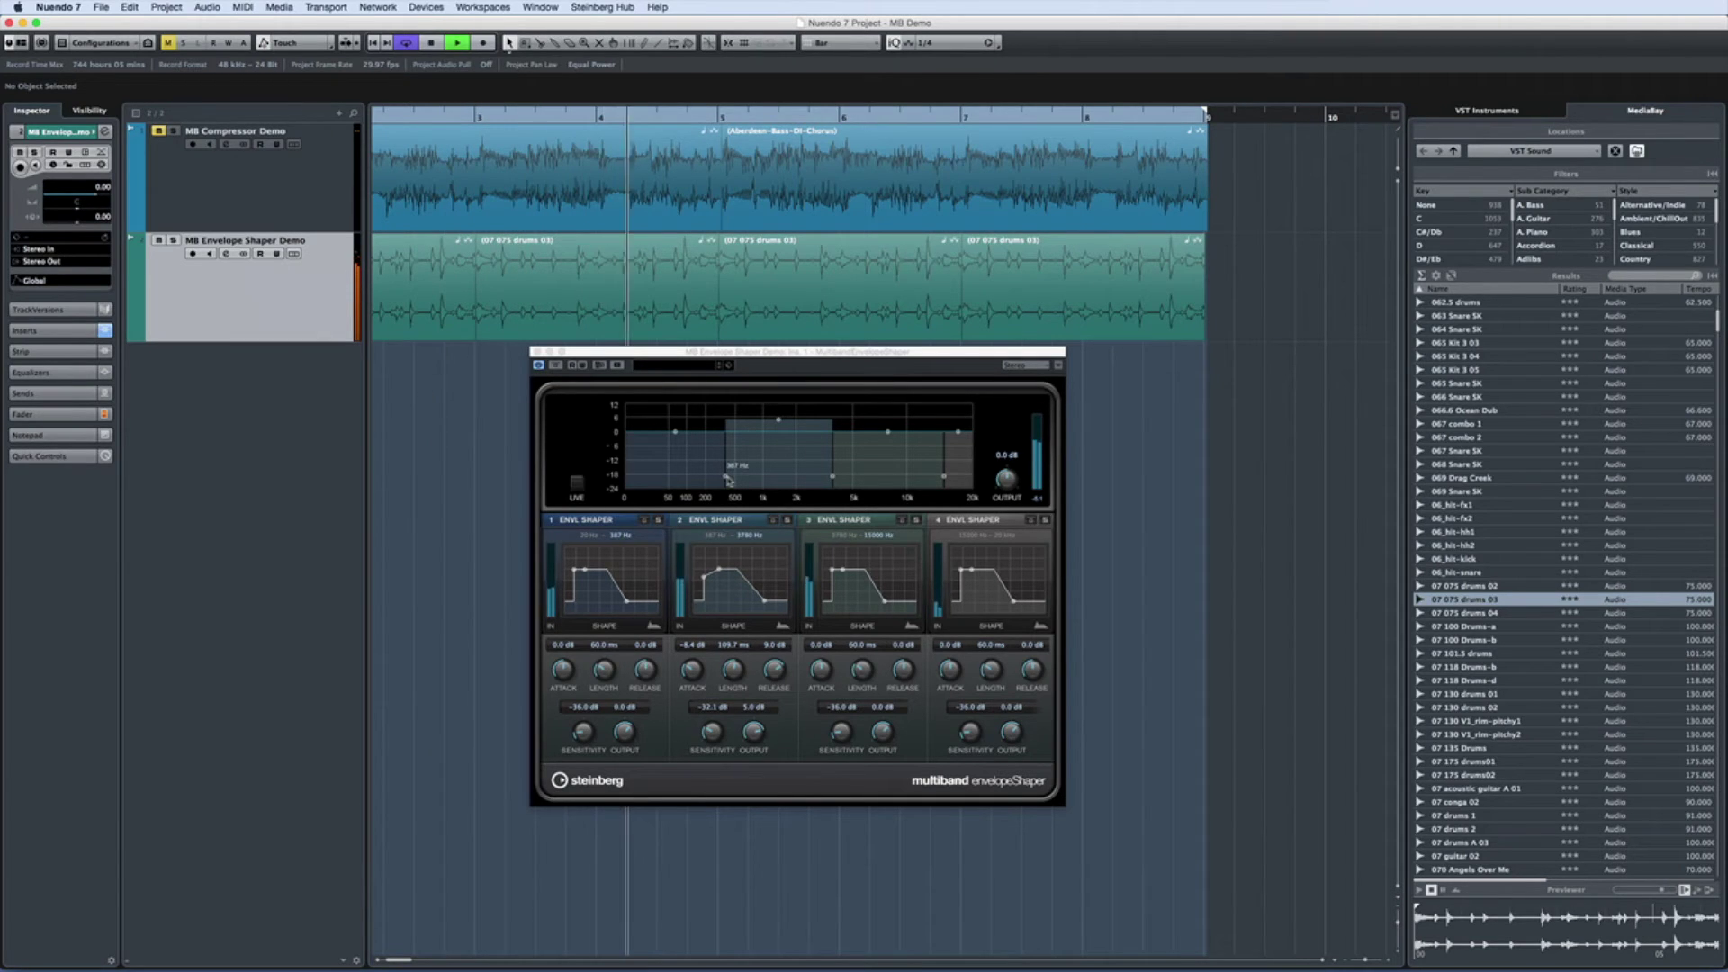
pyautogui.moveTo(729, 480); pyautogui.dragTo(686, 477)
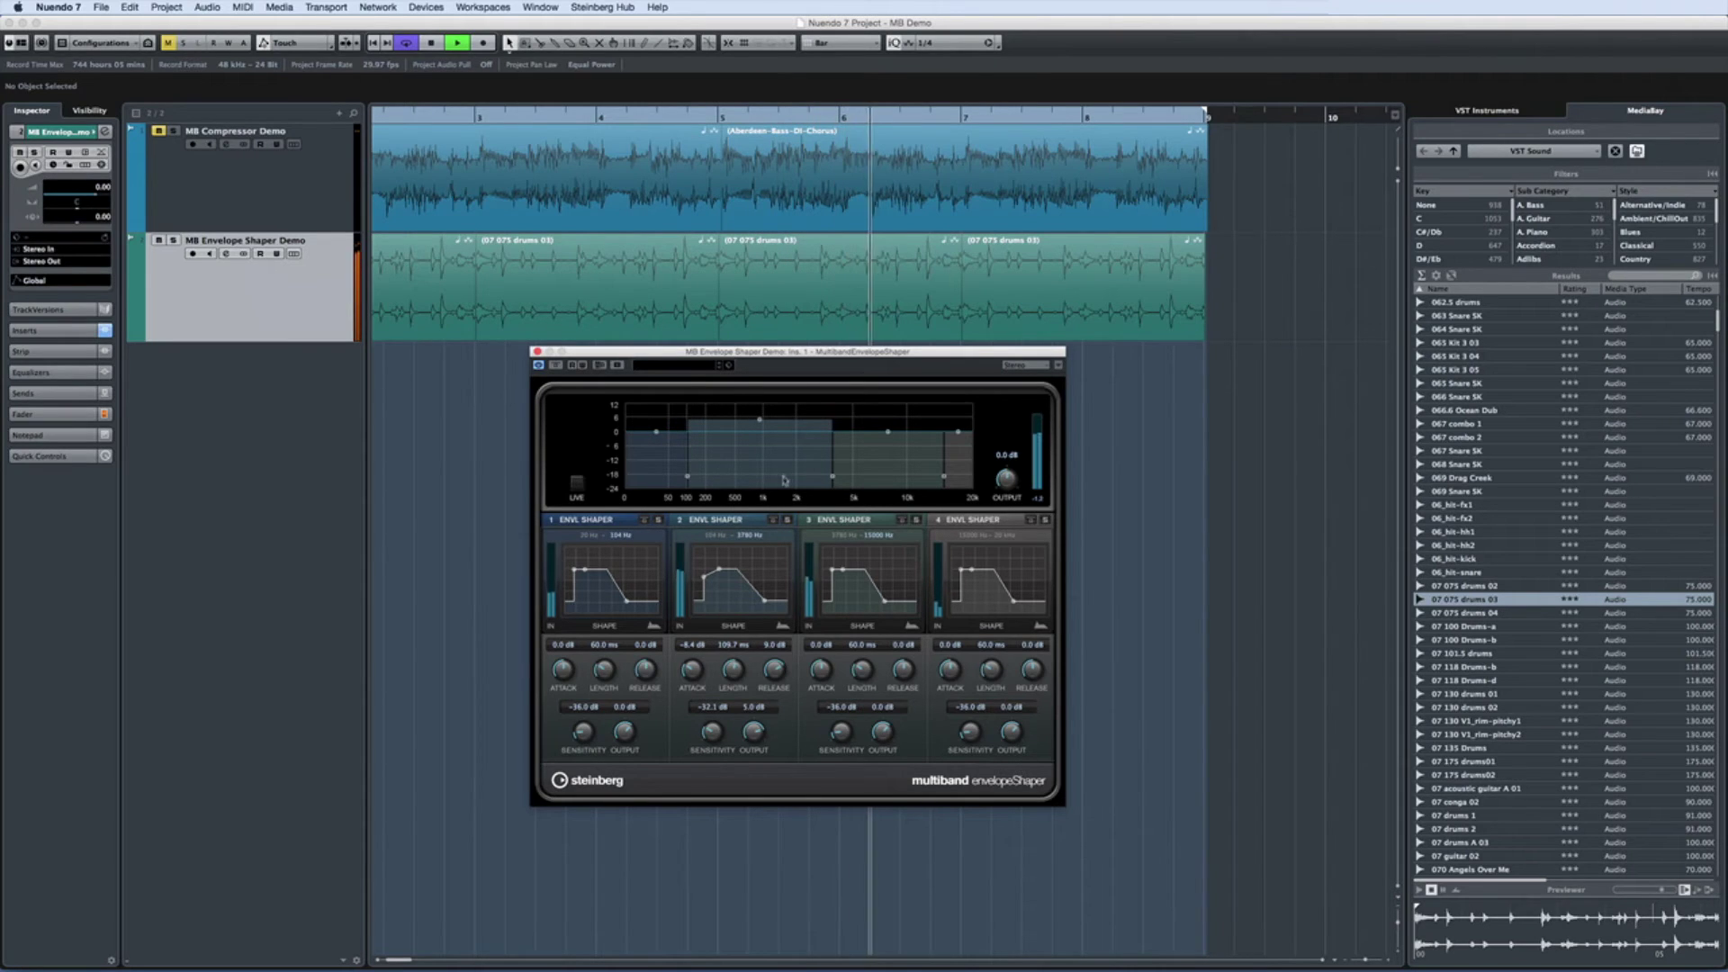
pyautogui.moveTo(826, 479); pyautogui.dragTo(757, 476)
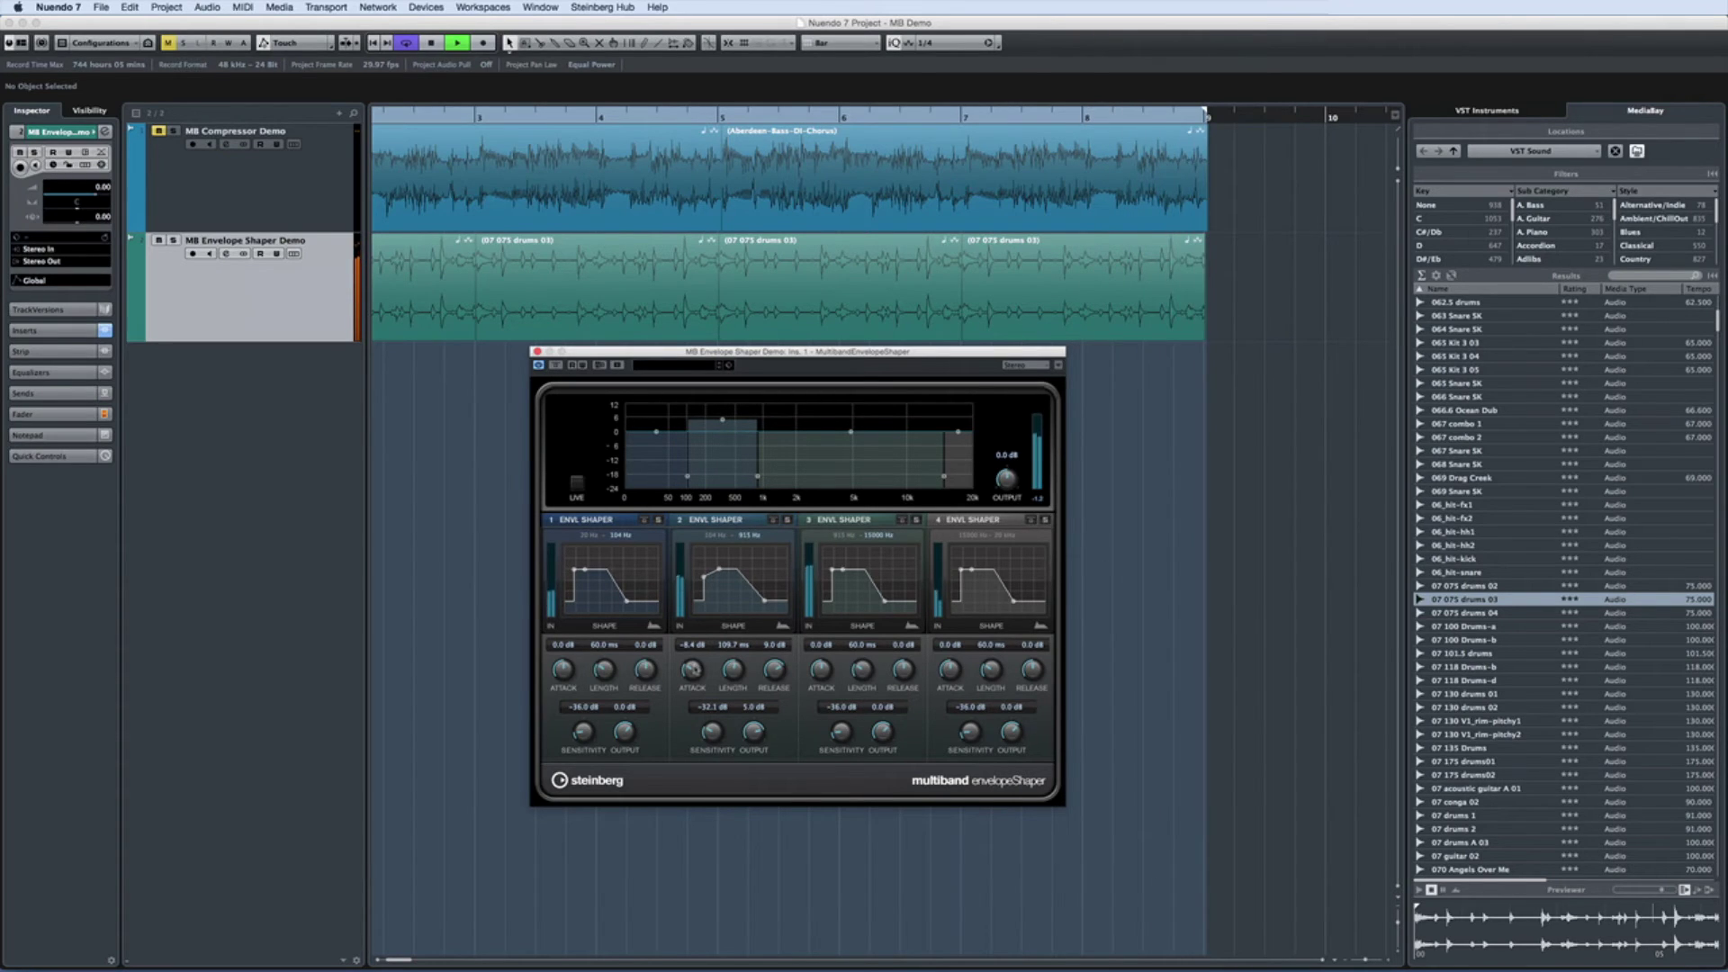
pyautogui.moveTo(698, 627); pyautogui.dragTo(680, 700)
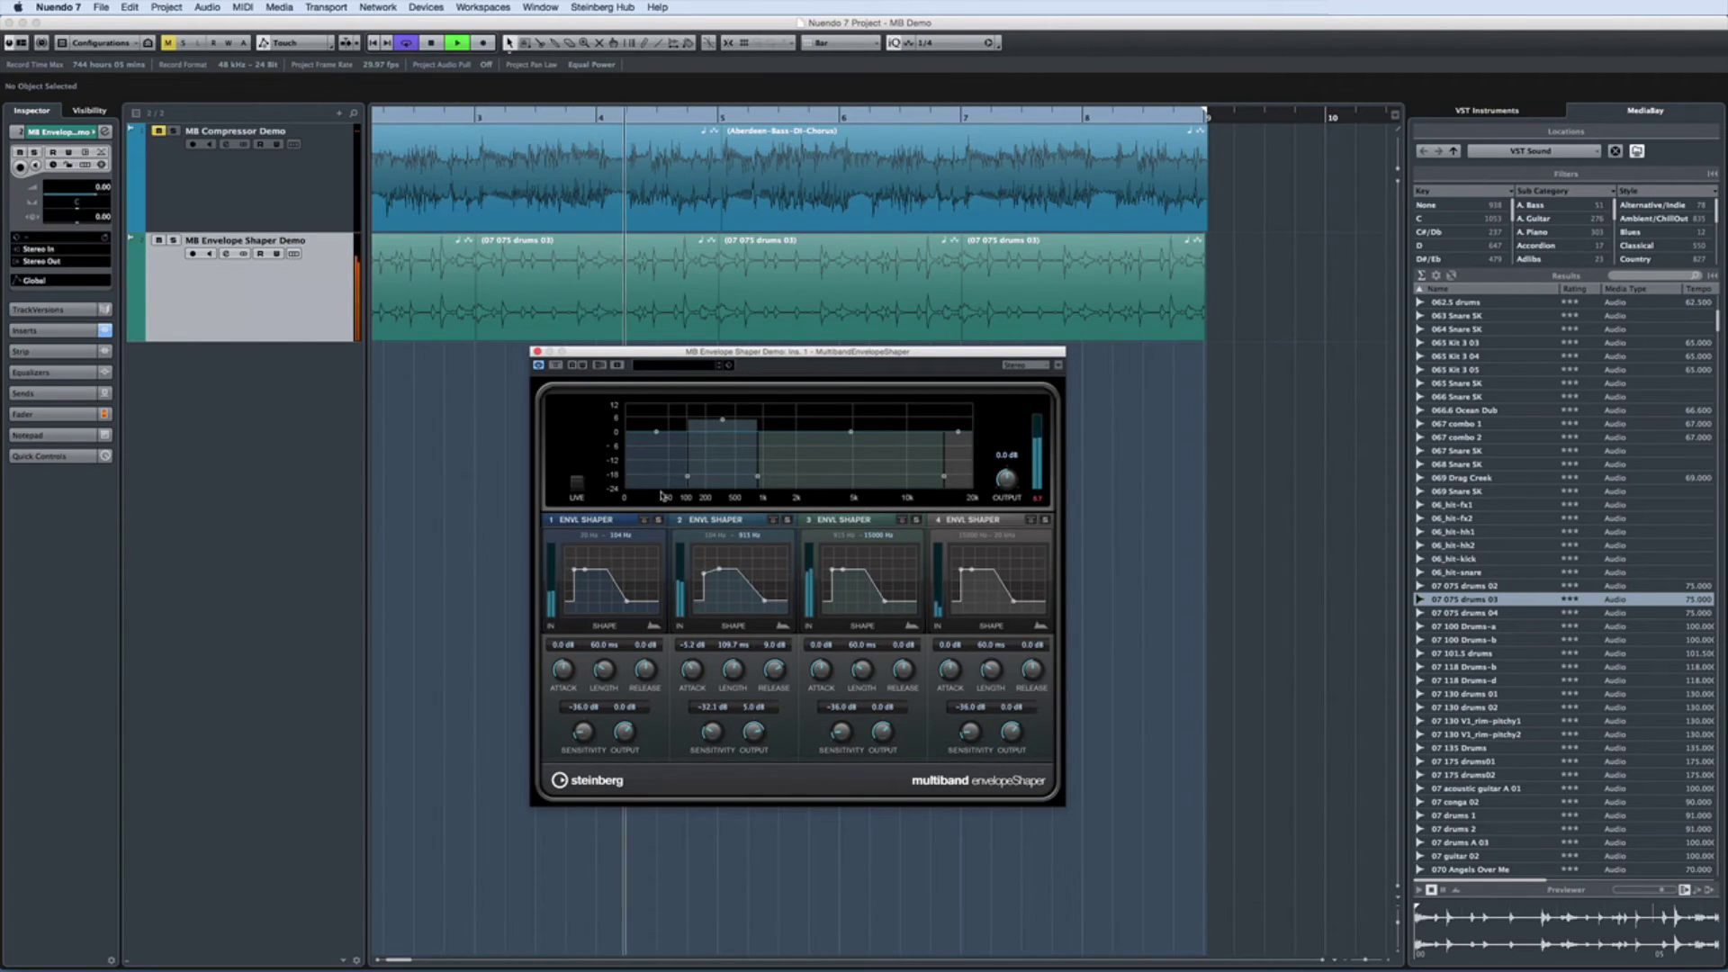
pyautogui.moveTo(686, 476); pyautogui.dragTo(705, 477)
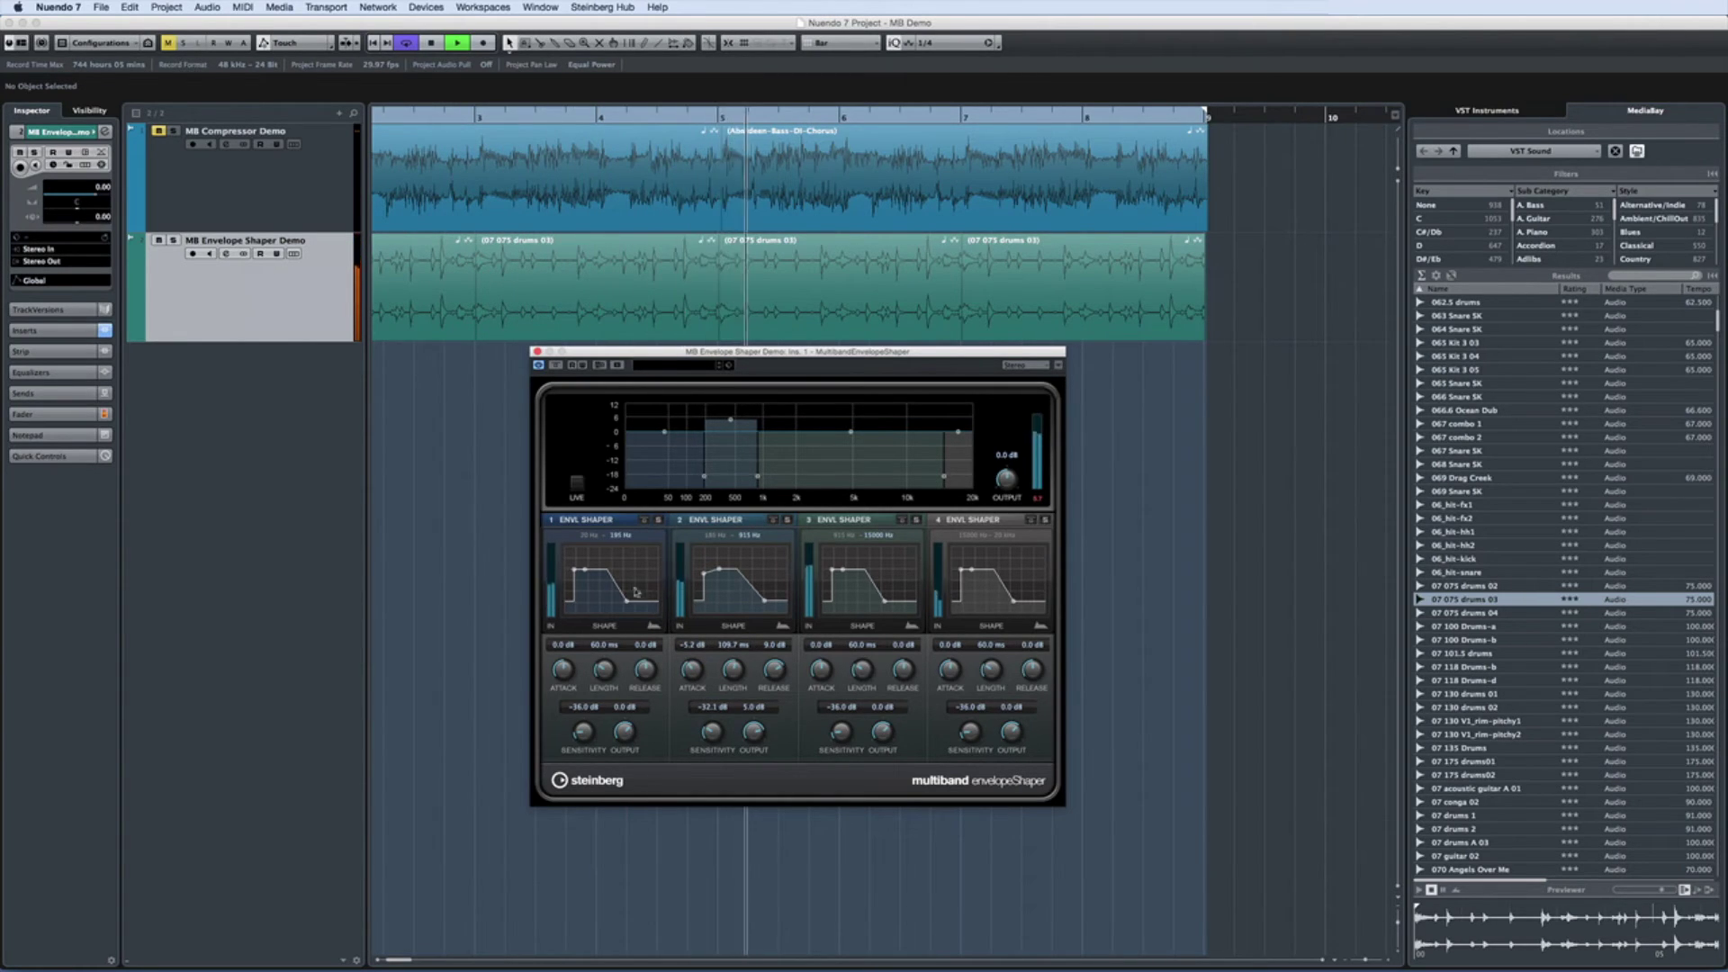
pyautogui.moveTo(564, 653); pyautogui.dragTo(572, 619)
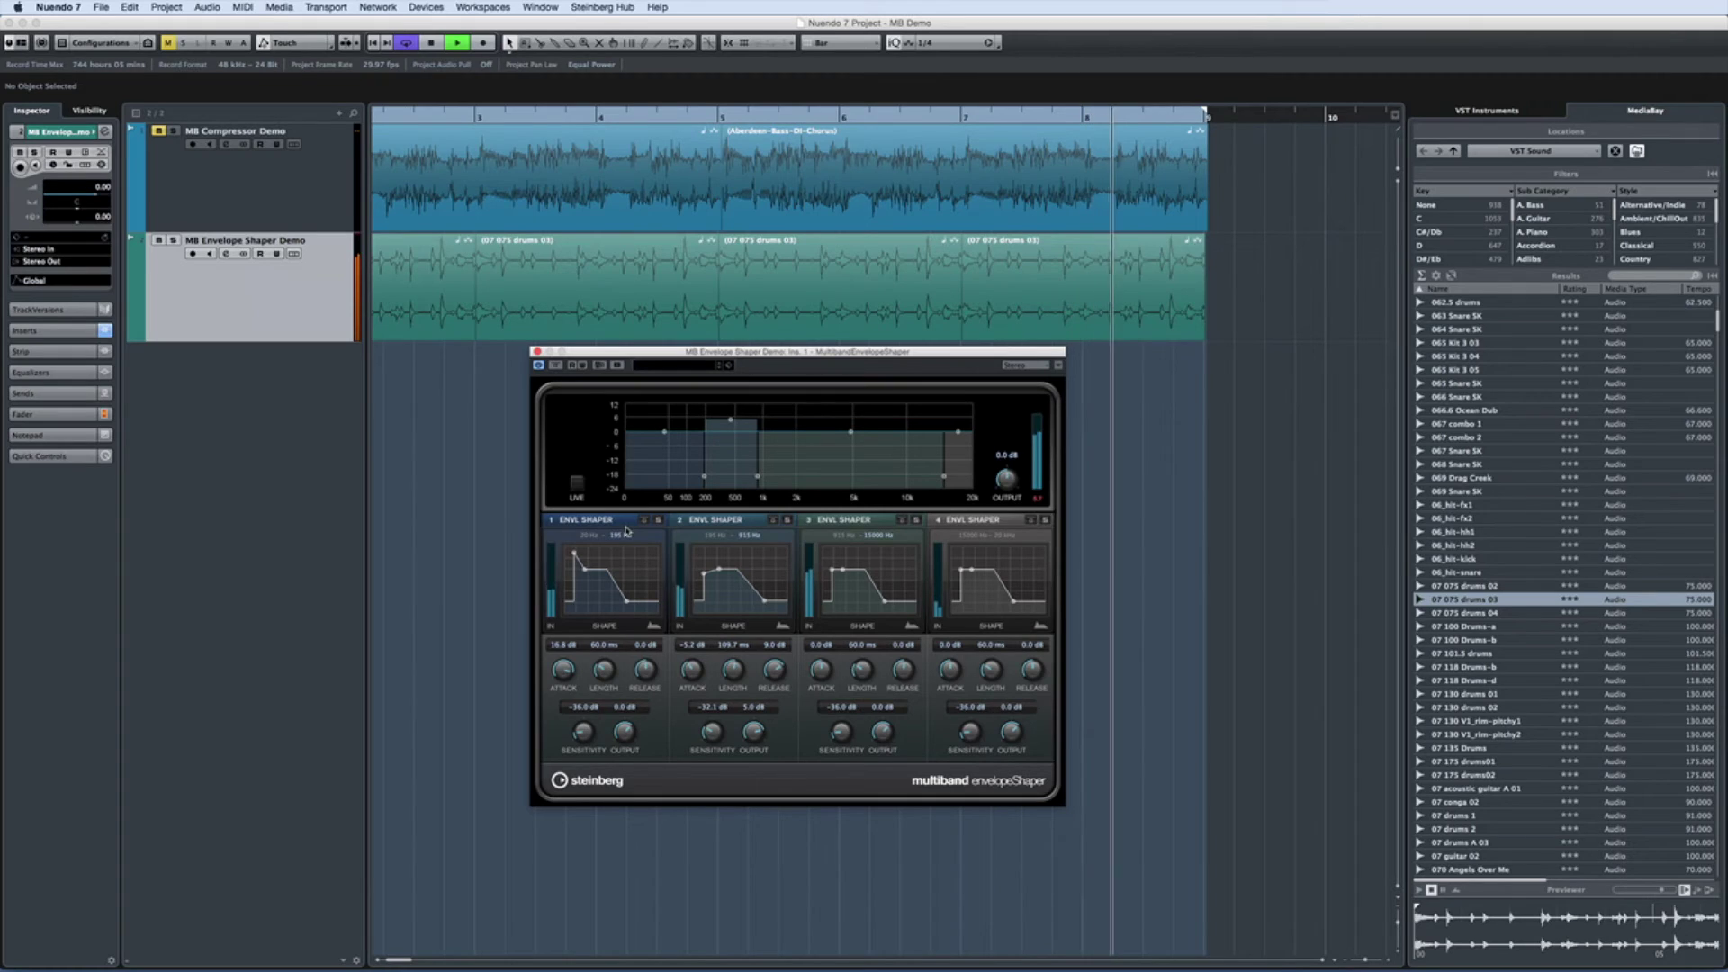
# Step: Solo band 1 and bypass-test it to compare the sound
pyautogui.click(659, 521)
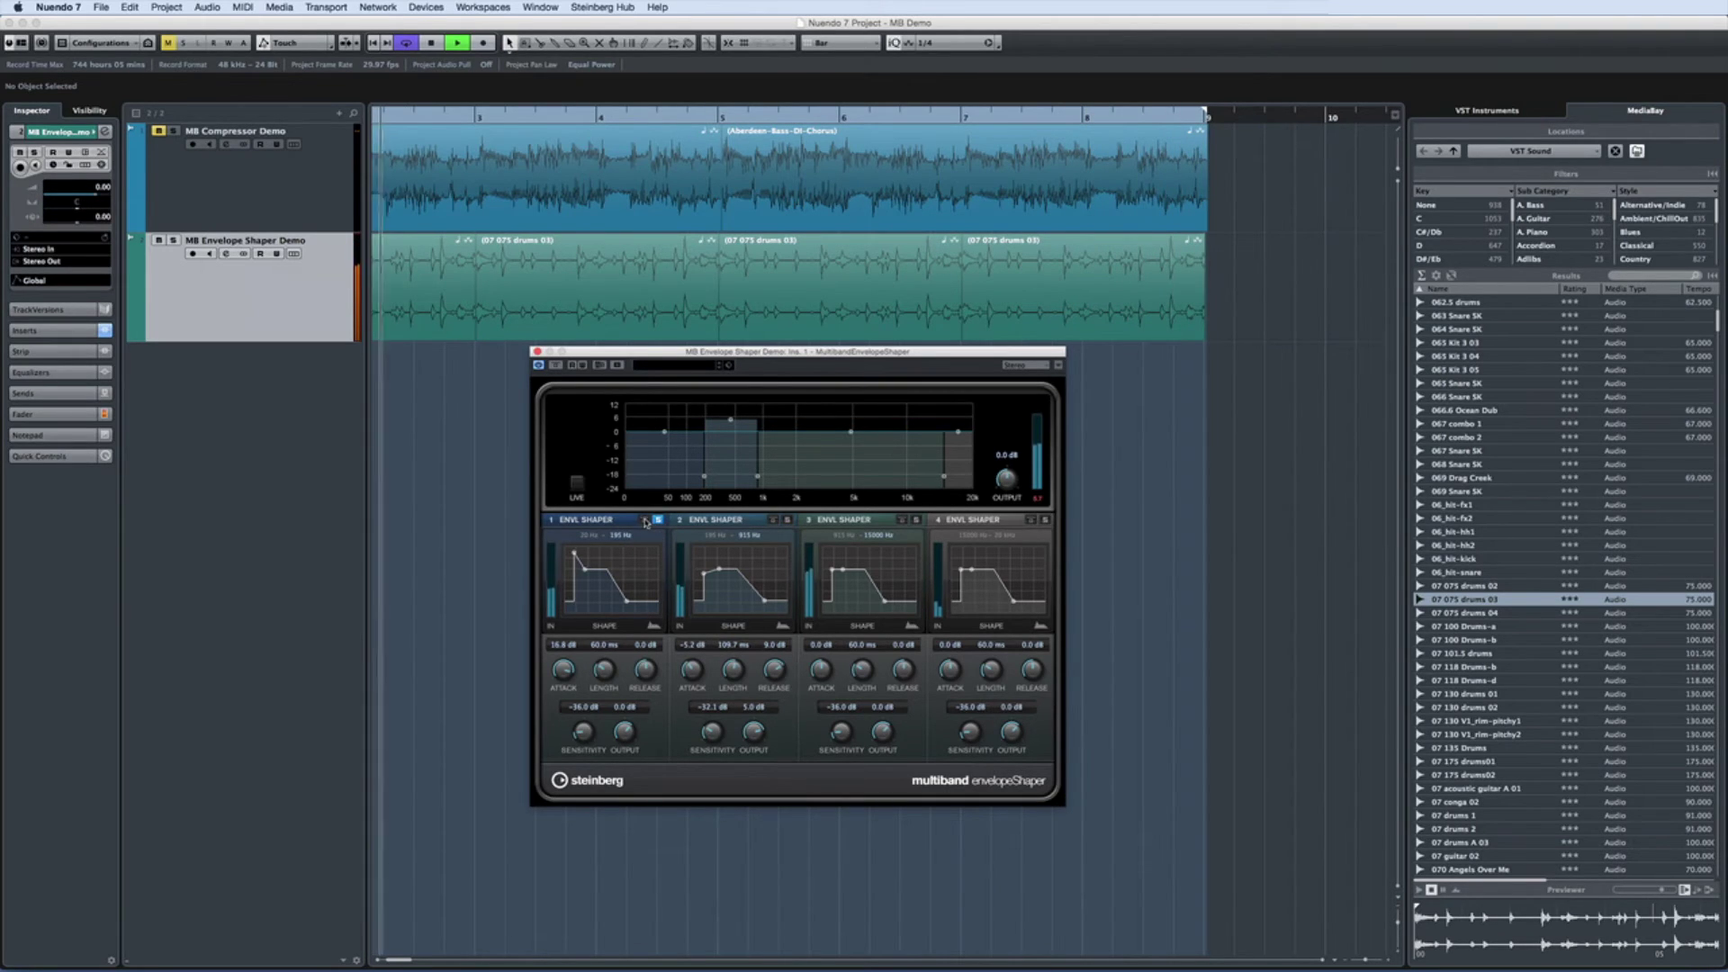
pyautogui.click(644, 521)
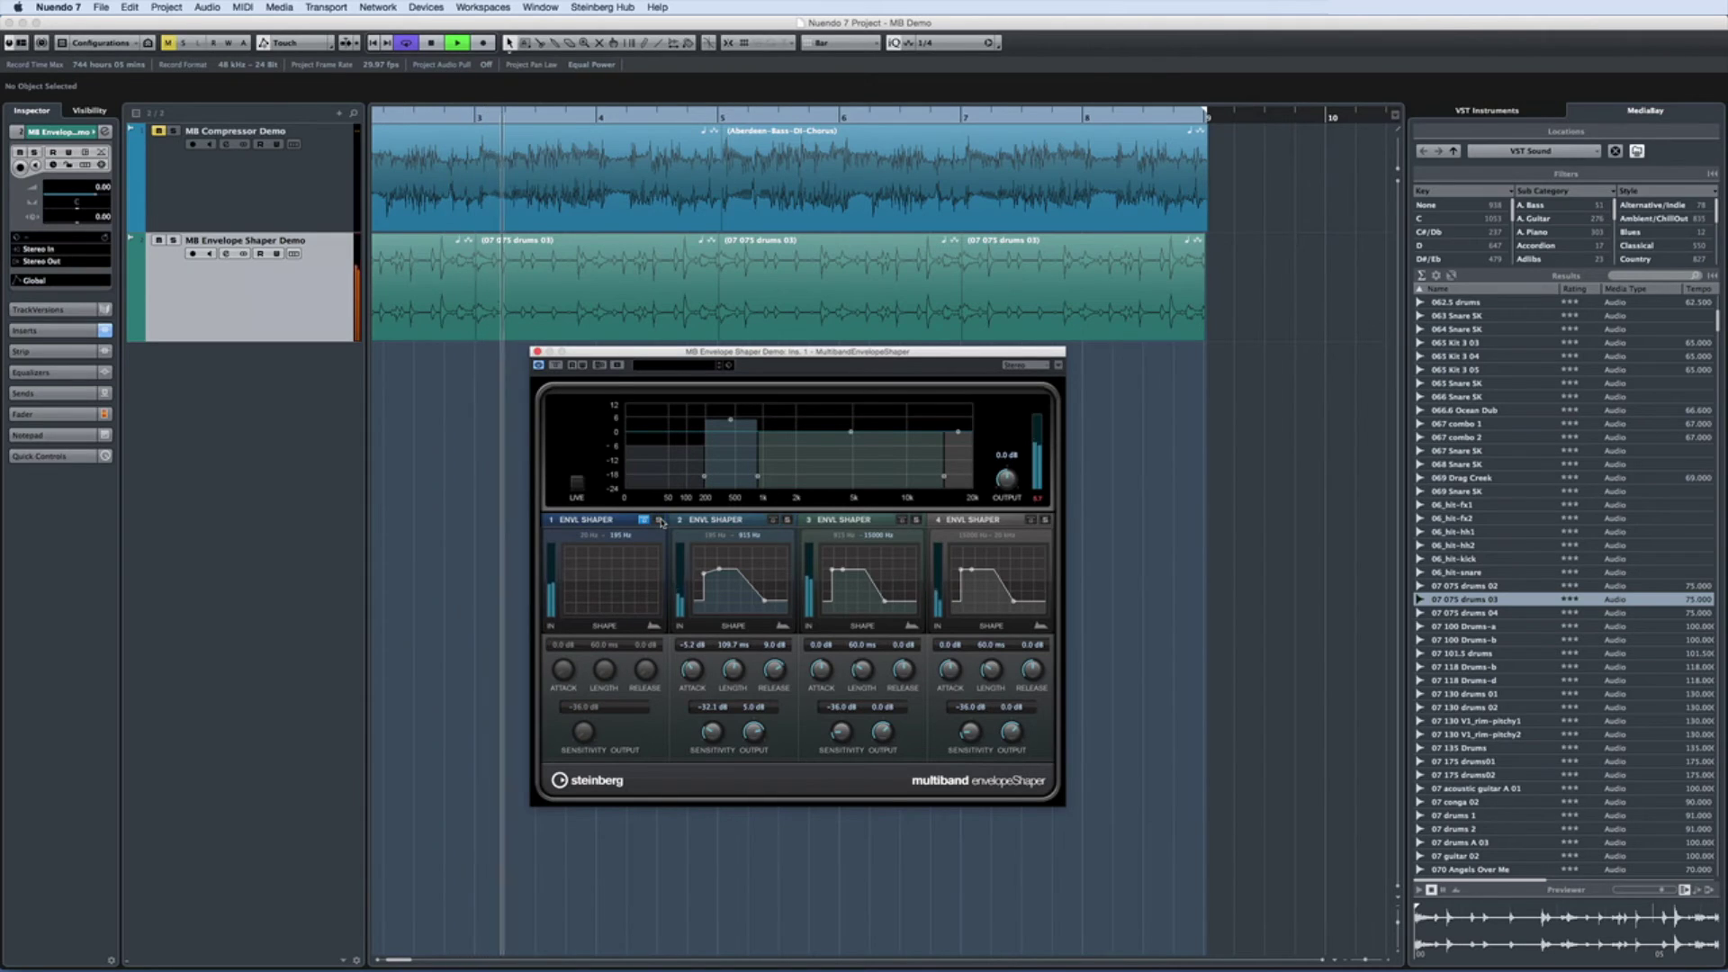
pyautogui.click(645, 520)
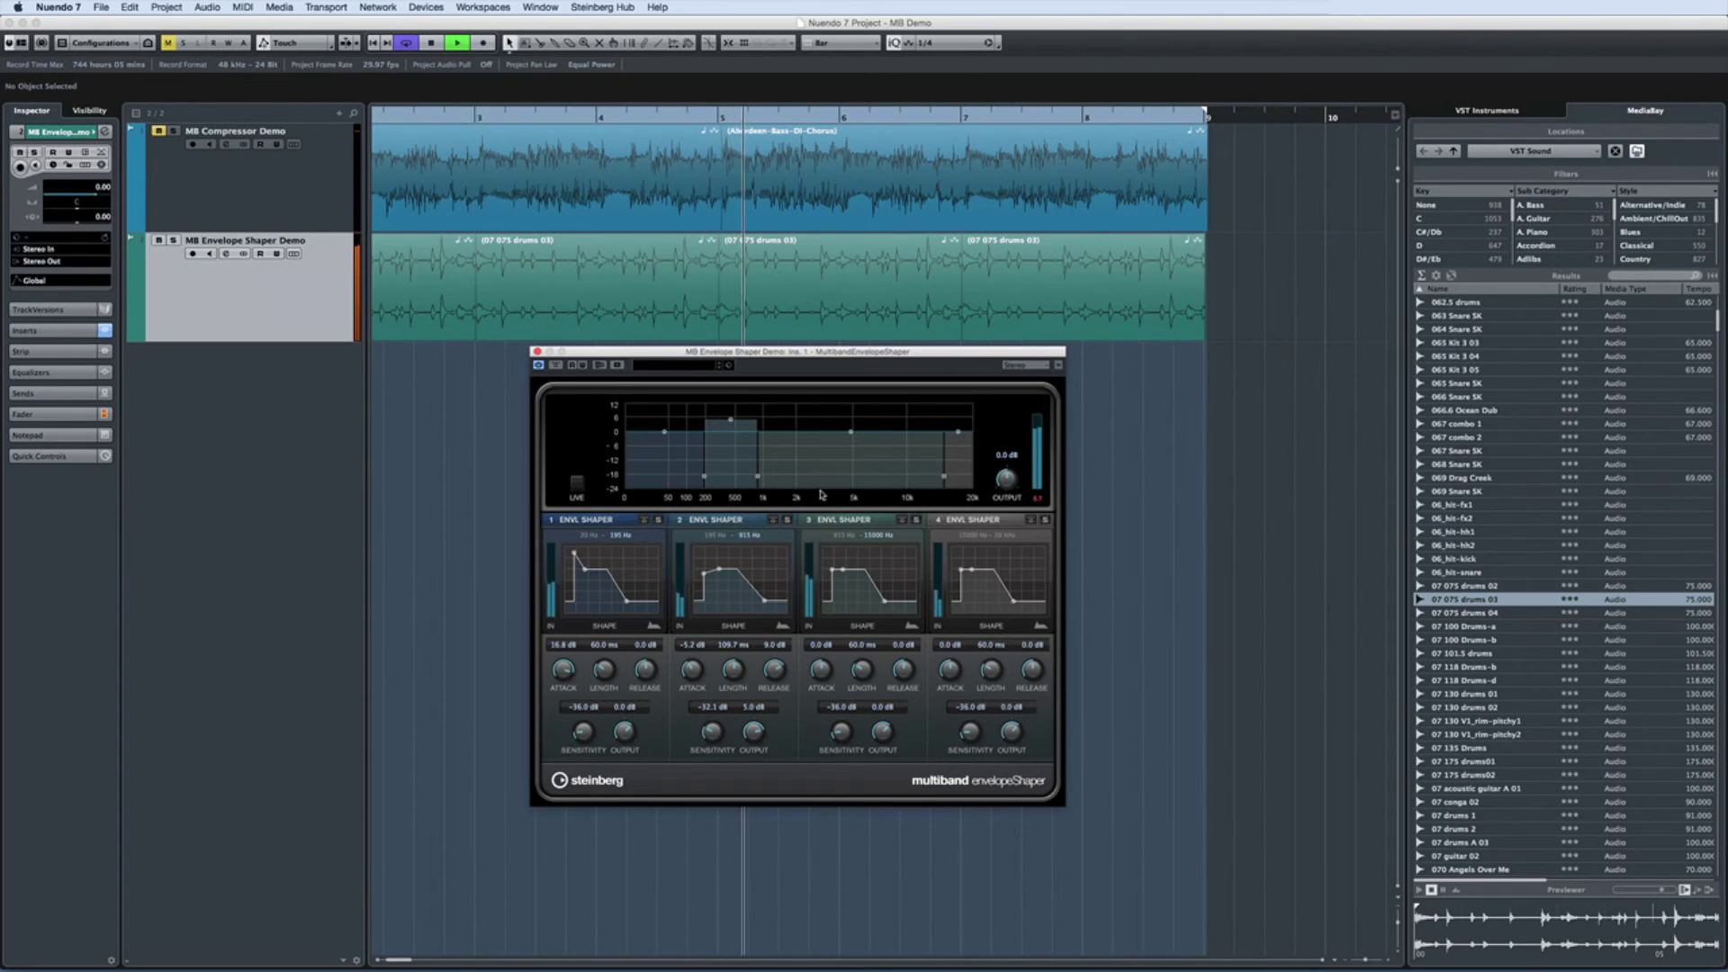
# Step: Shift the crossovers to about 2817 and 6857 Hz, set band 3 to -0.8 dB and band 4 to 4.2 dB, and raise band 4's attack
pyautogui.moveTo(757, 476); pyautogui.dragTo(816, 477)
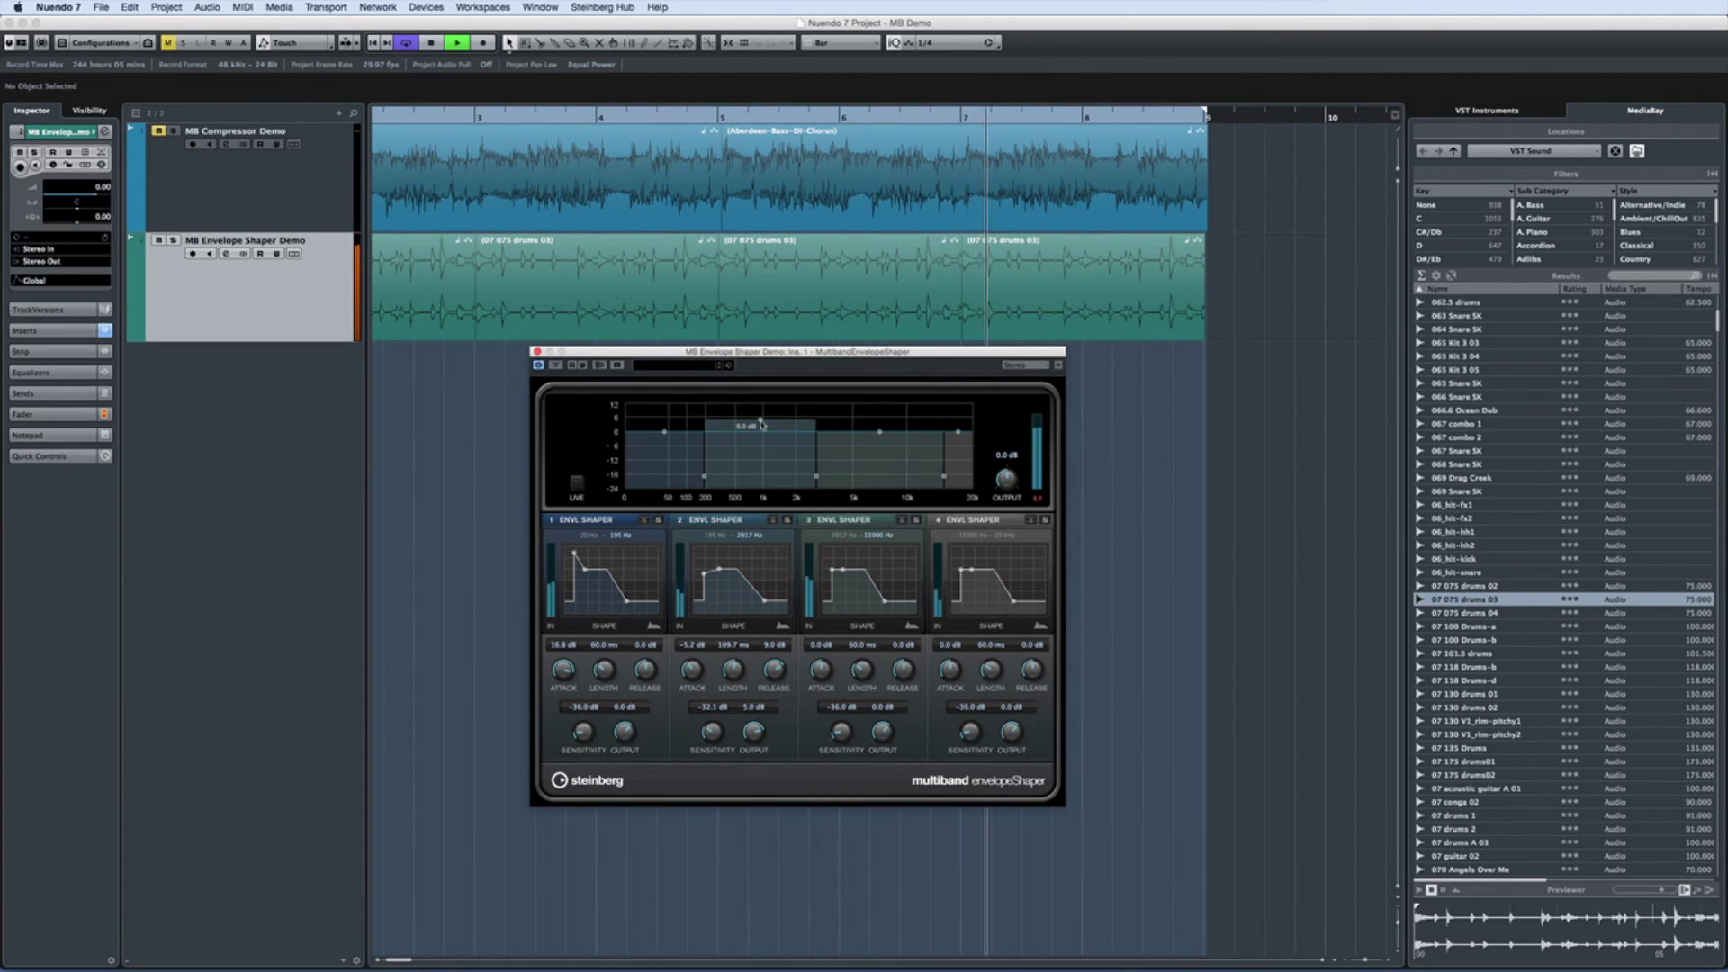
pyautogui.moveTo(761, 424); pyautogui.dragTo(761, 435)
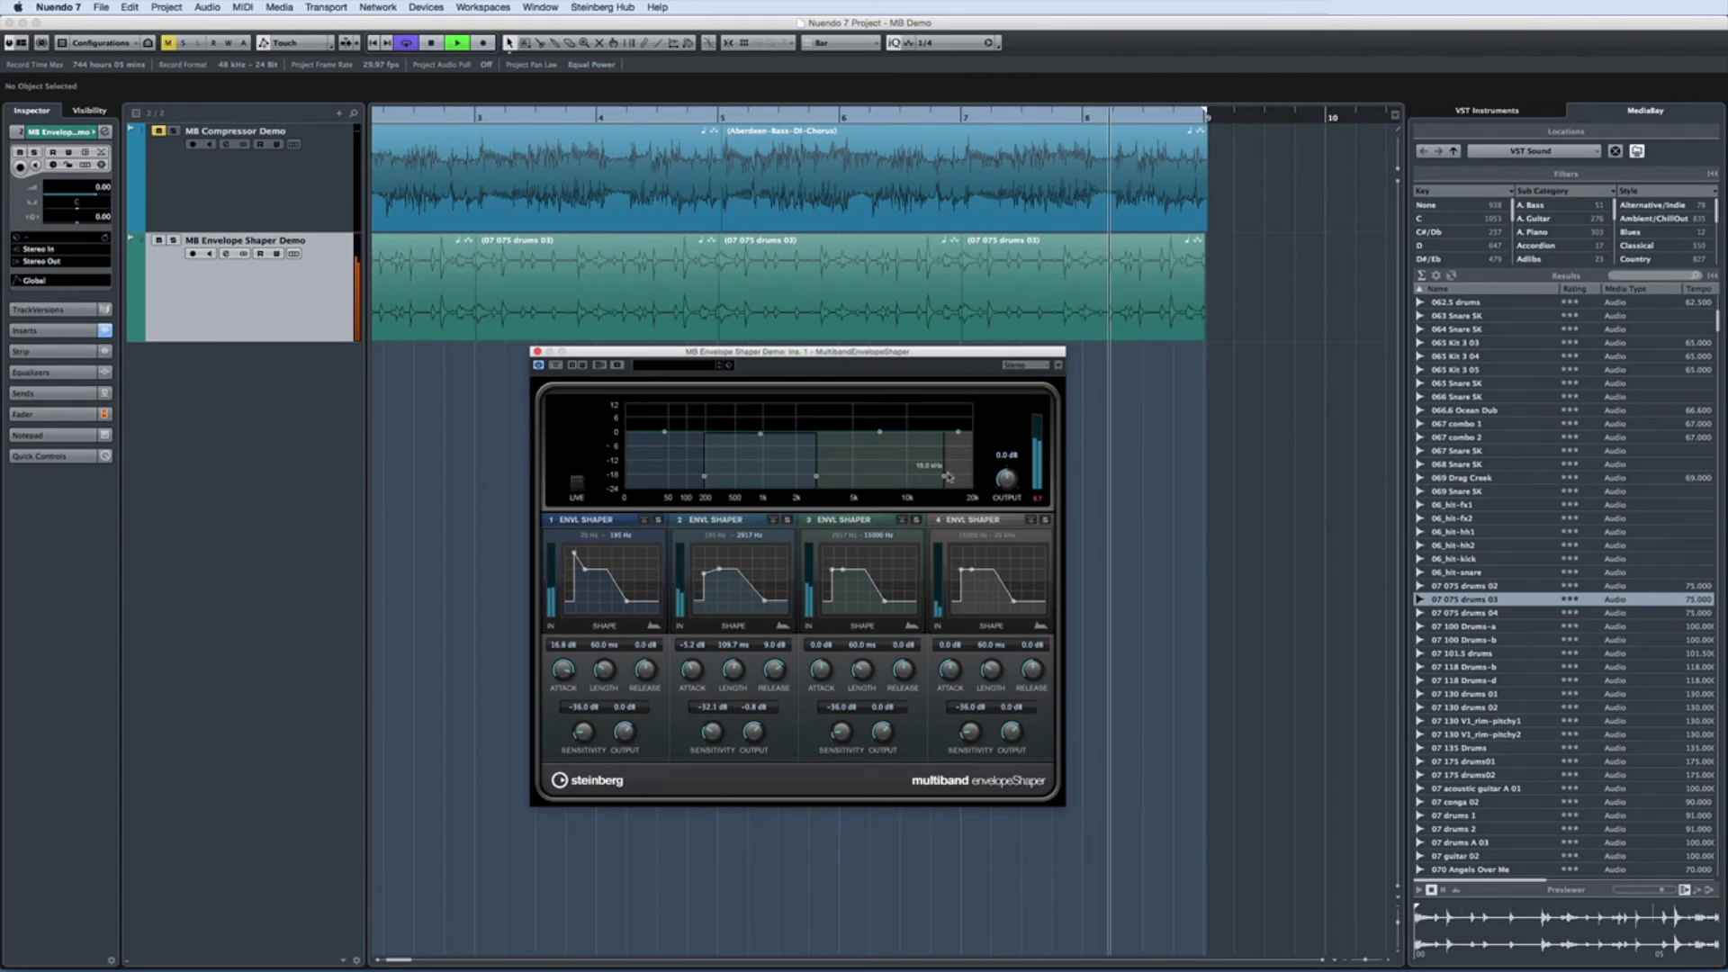
pyautogui.moveTo(948, 477); pyautogui.dragTo(875, 476)
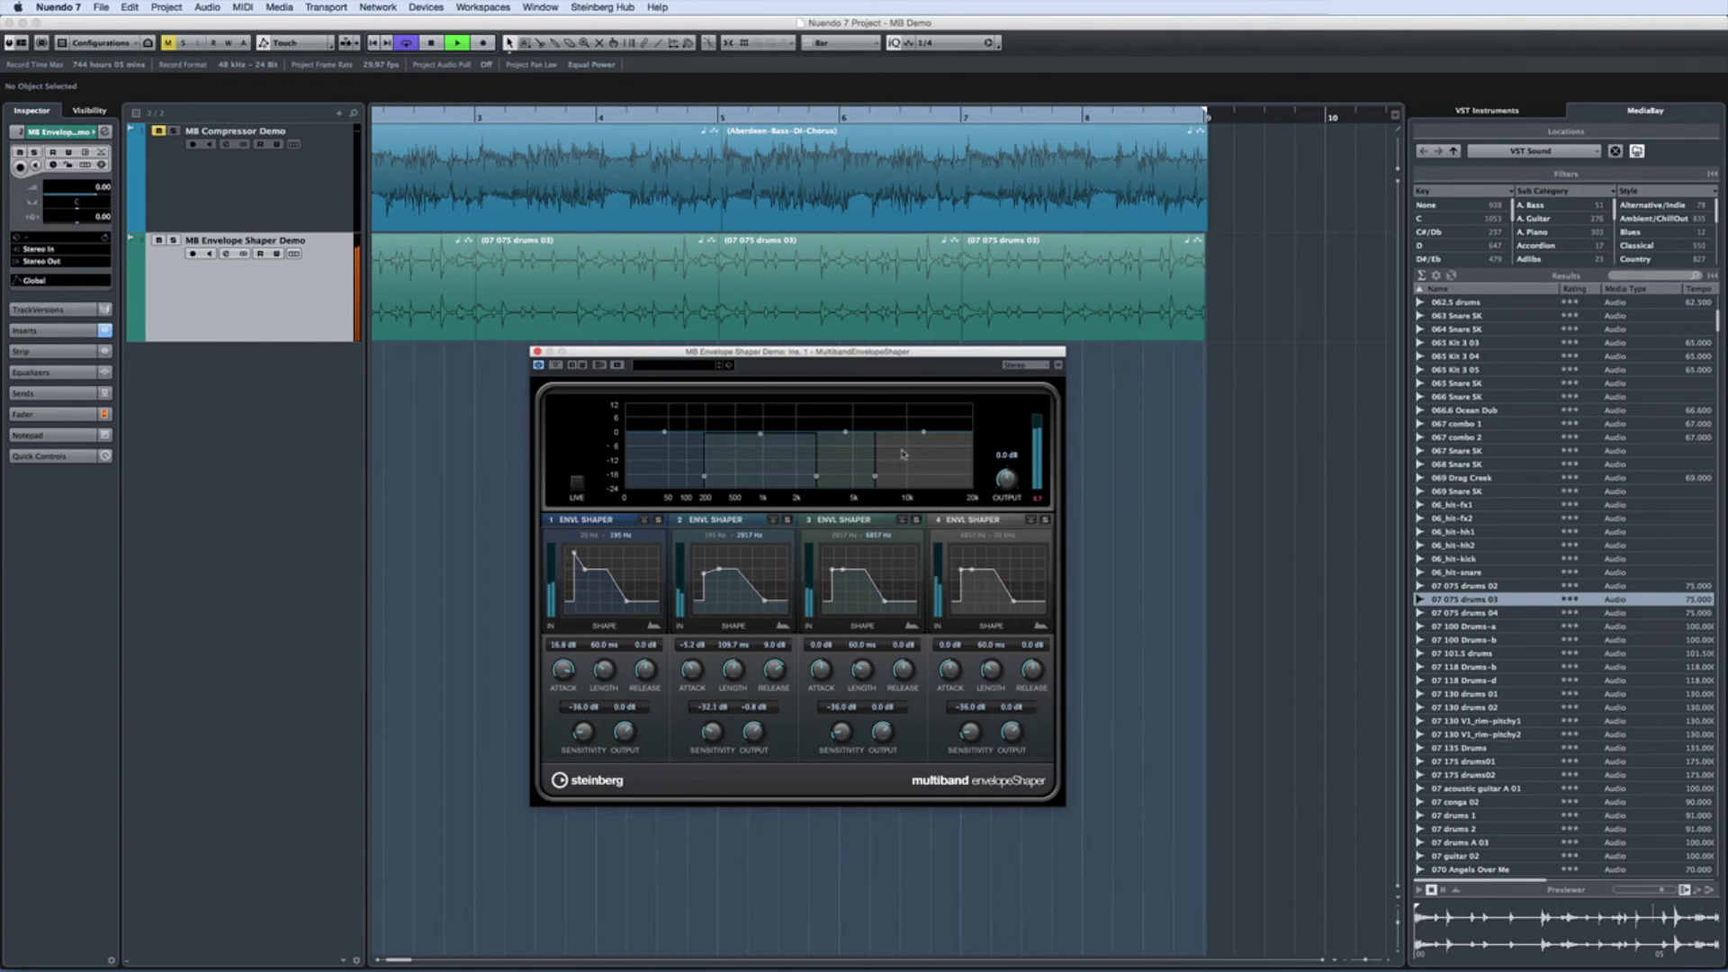
pyautogui.moveTo(920, 412); pyautogui.dragTo(920, 421)
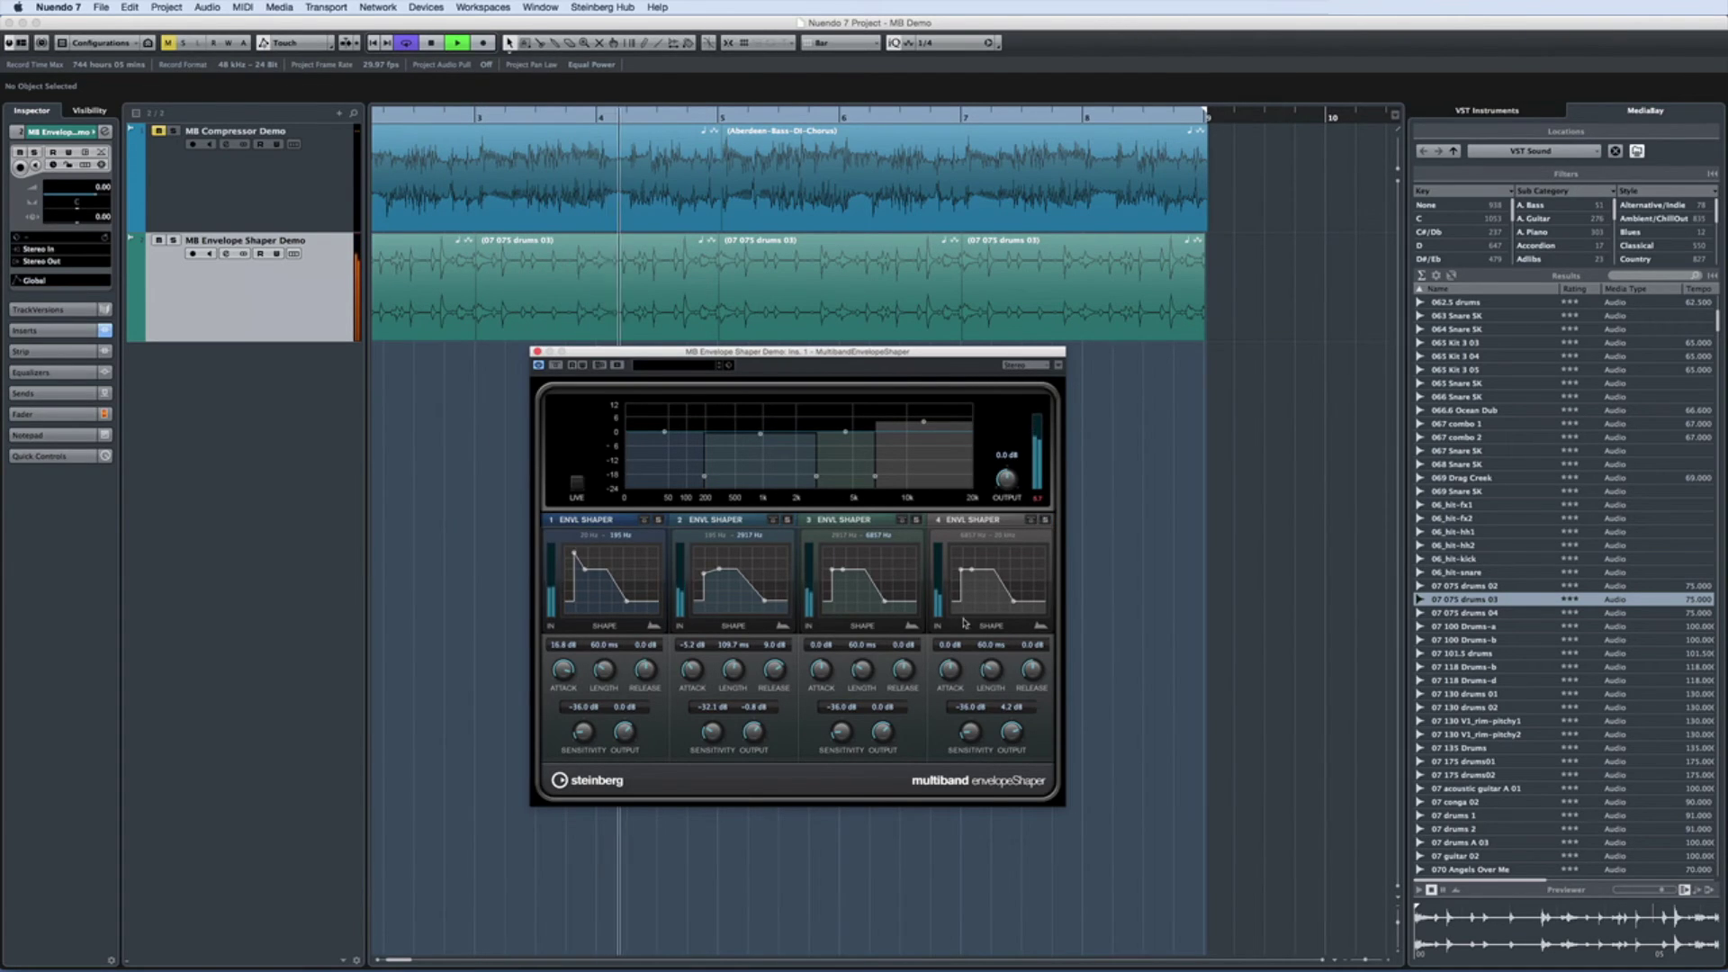
pyautogui.moveTo(963, 622); pyautogui.dragTo(948, 623)
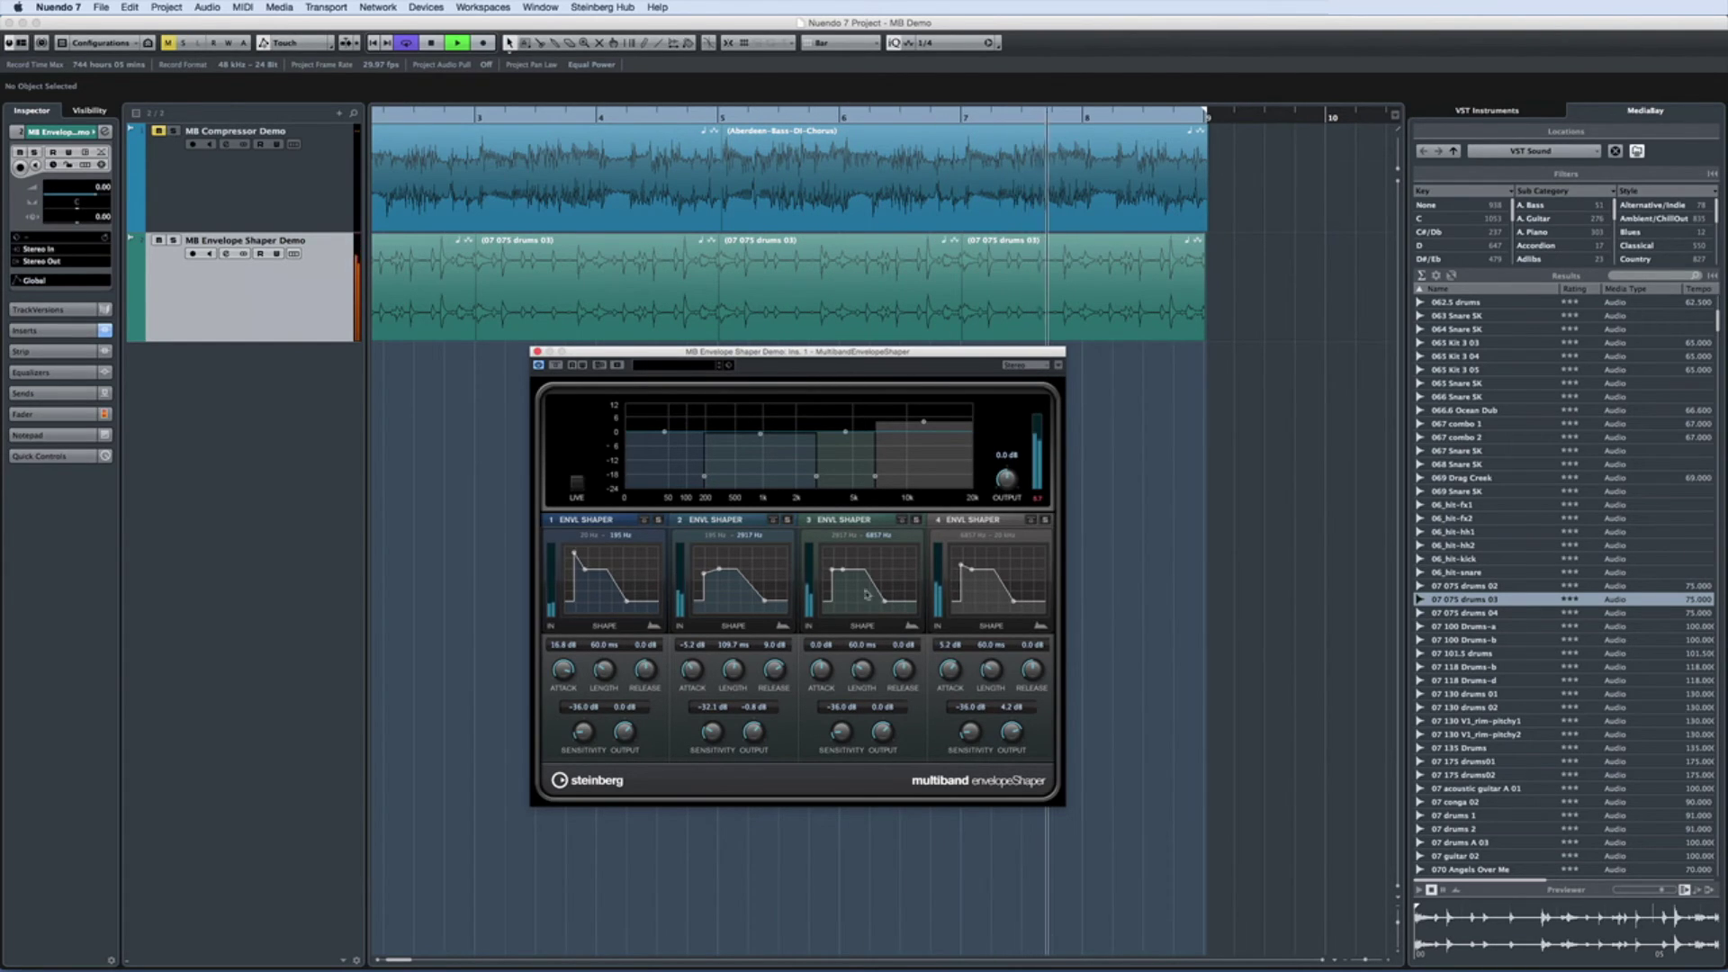
# Step: Lower band 1's gain to -0.2 dB, raise the overall Output, turn on LIVE, and close the envelope shaper
pyautogui.moveTo(665, 433)
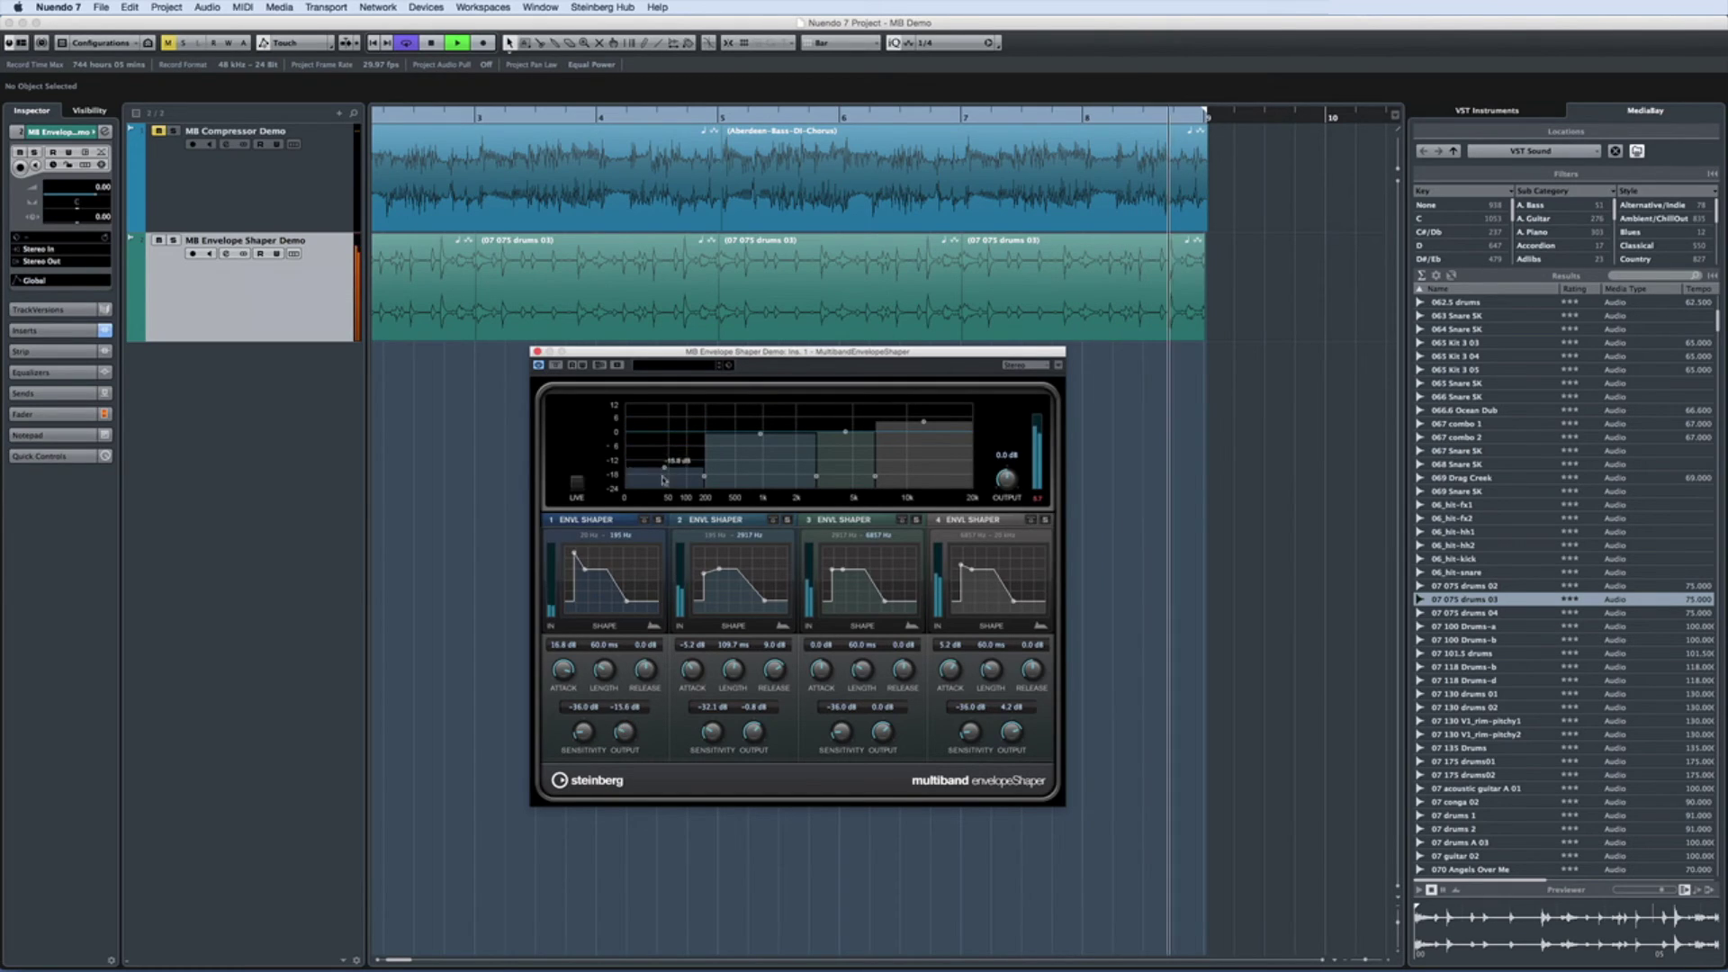
pyautogui.moveTo(666, 434); pyautogui.dragTo(664, 435)
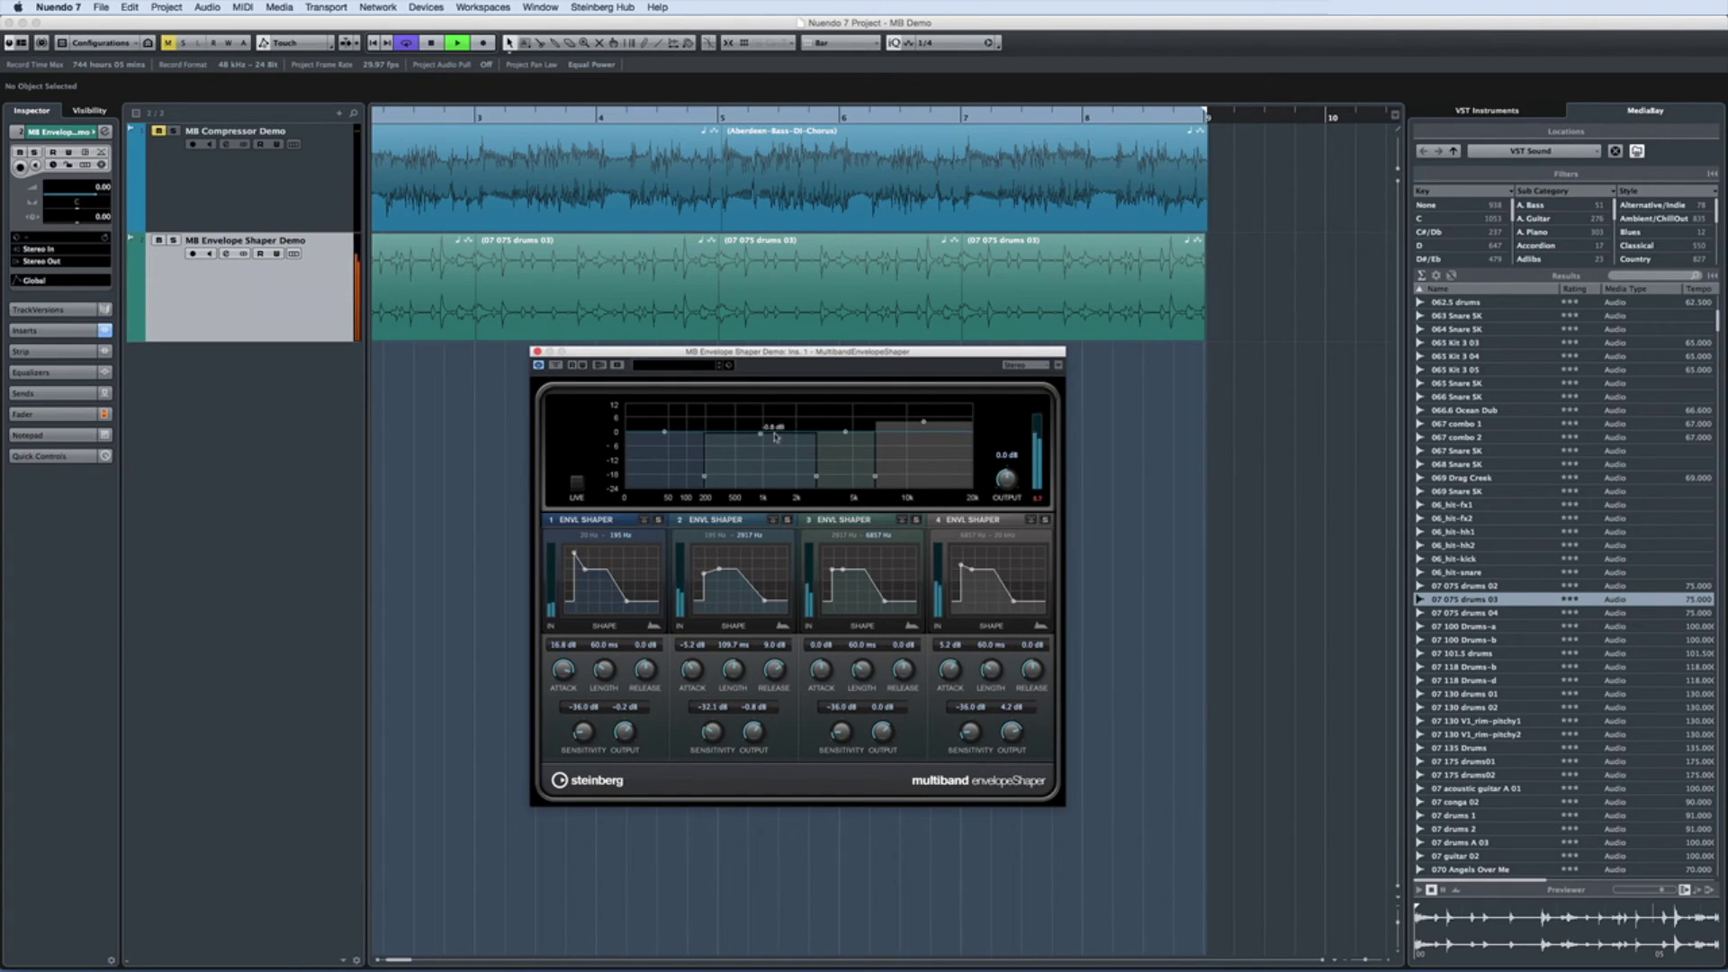
pyautogui.moveTo(994, 472)
pyautogui.mouseDown()
pyautogui.moveTo(988, 501)
pyautogui.moveTo(996, 470)
pyautogui.mouseUp()
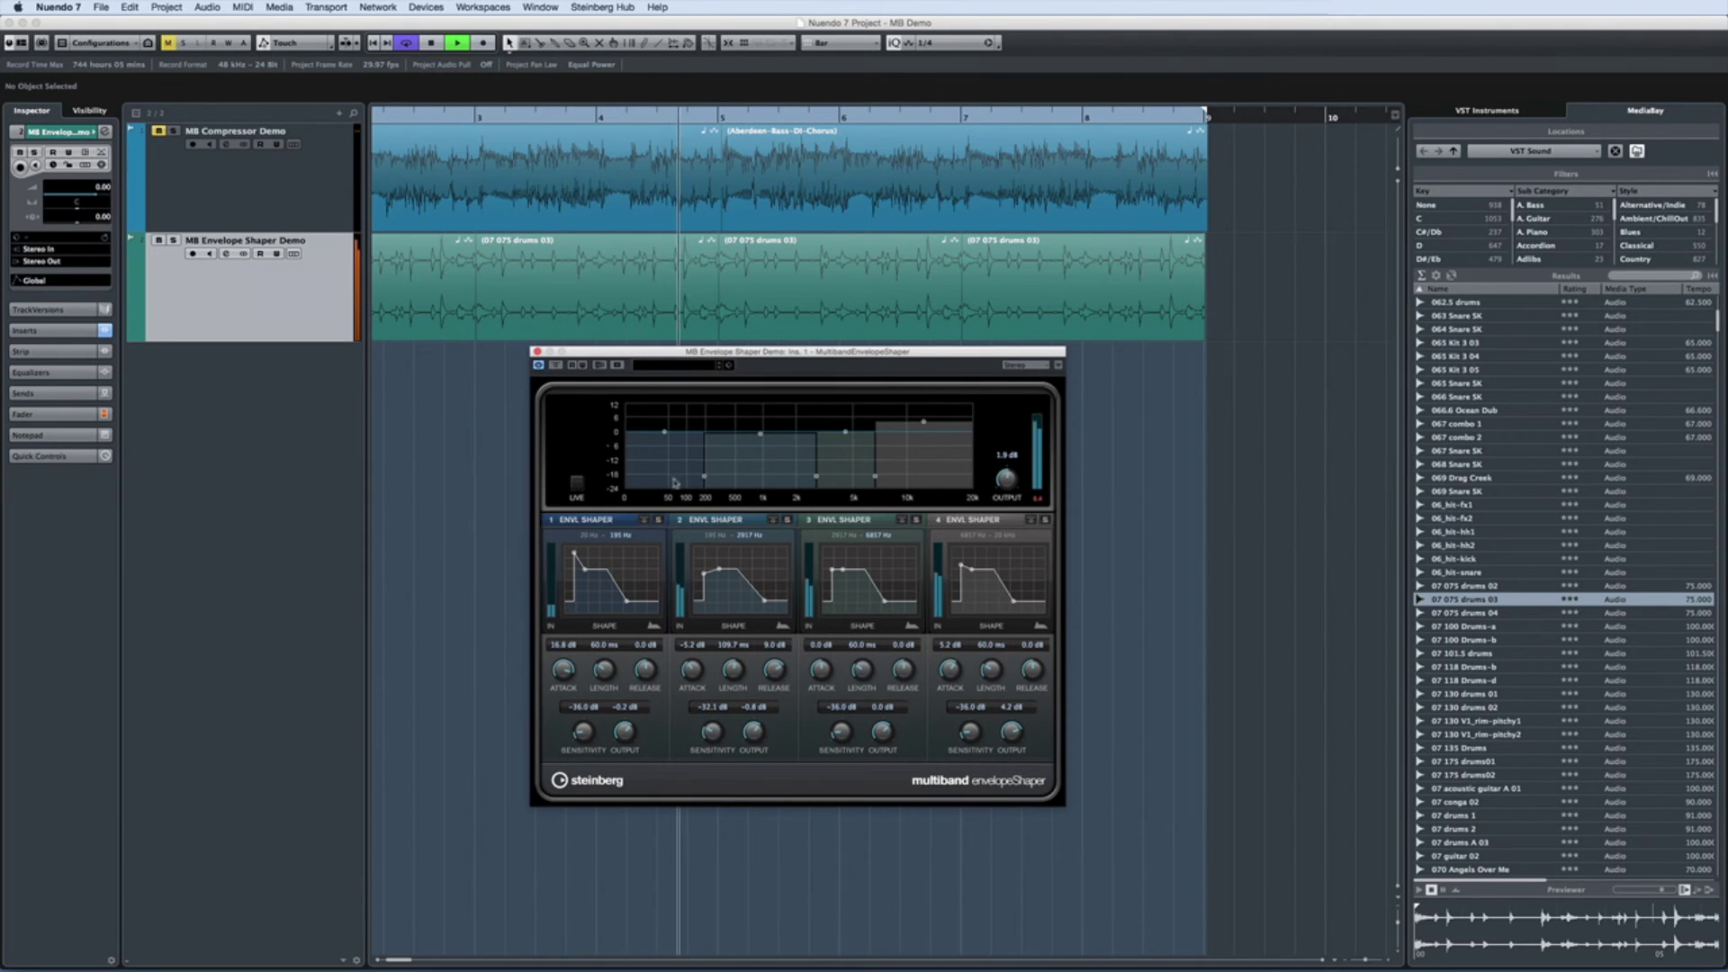
pyautogui.click(580, 484)
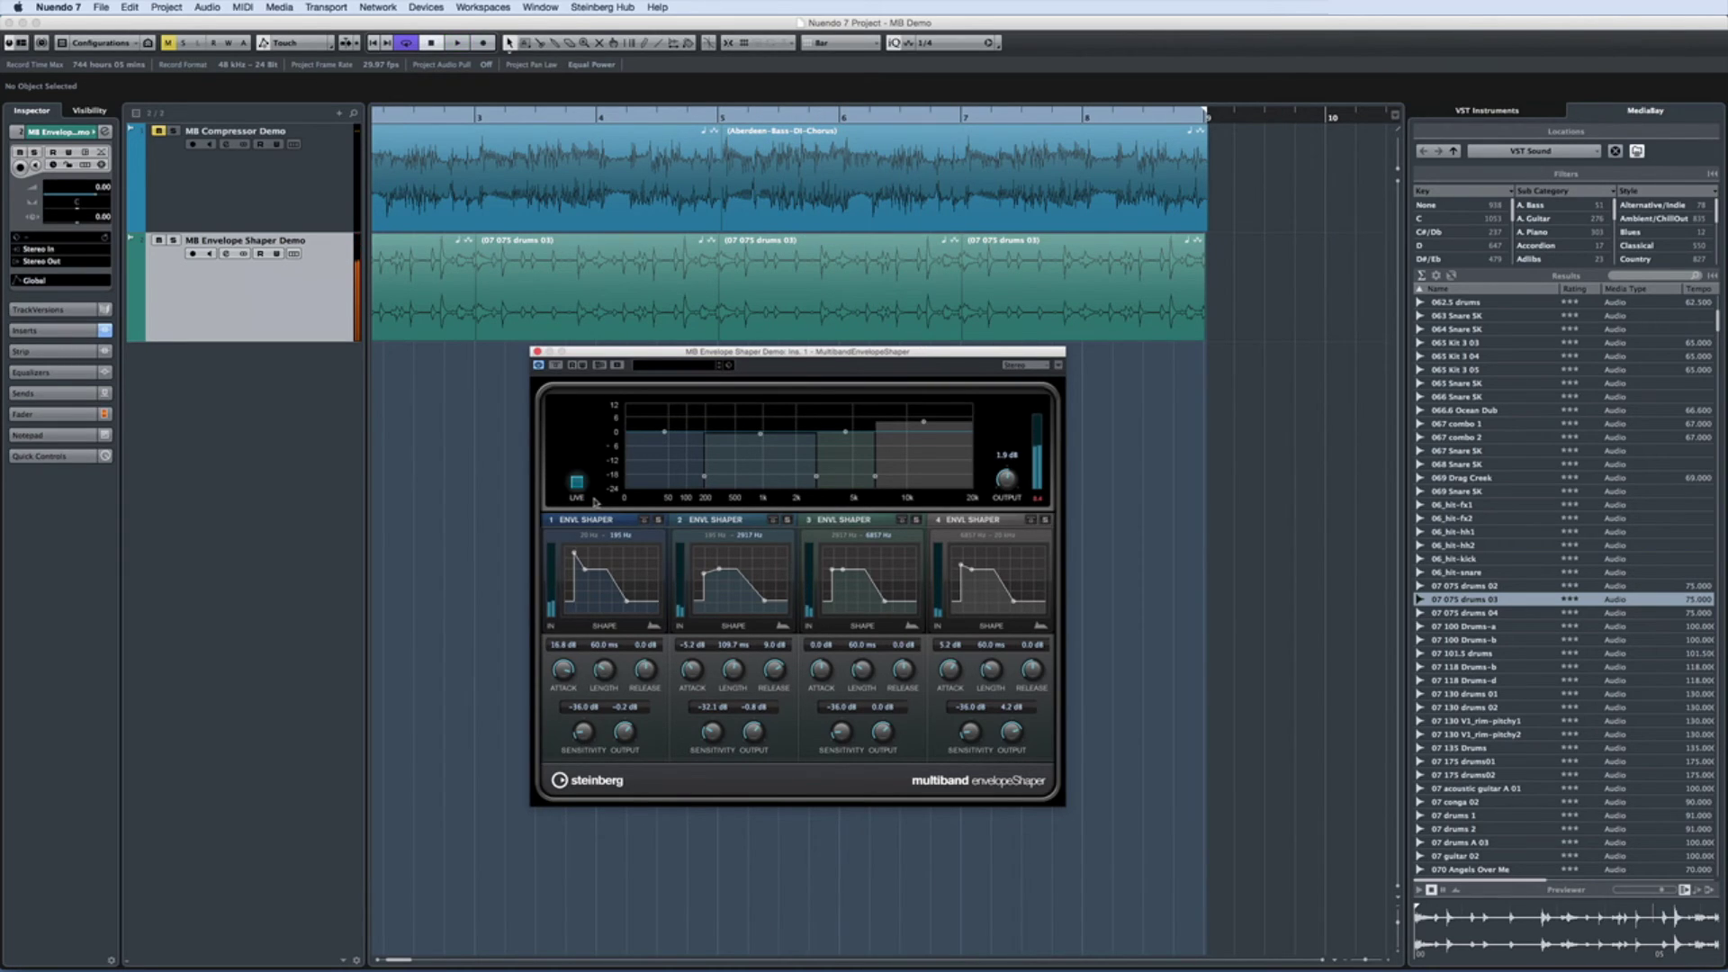
pyautogui.click(536, 352)
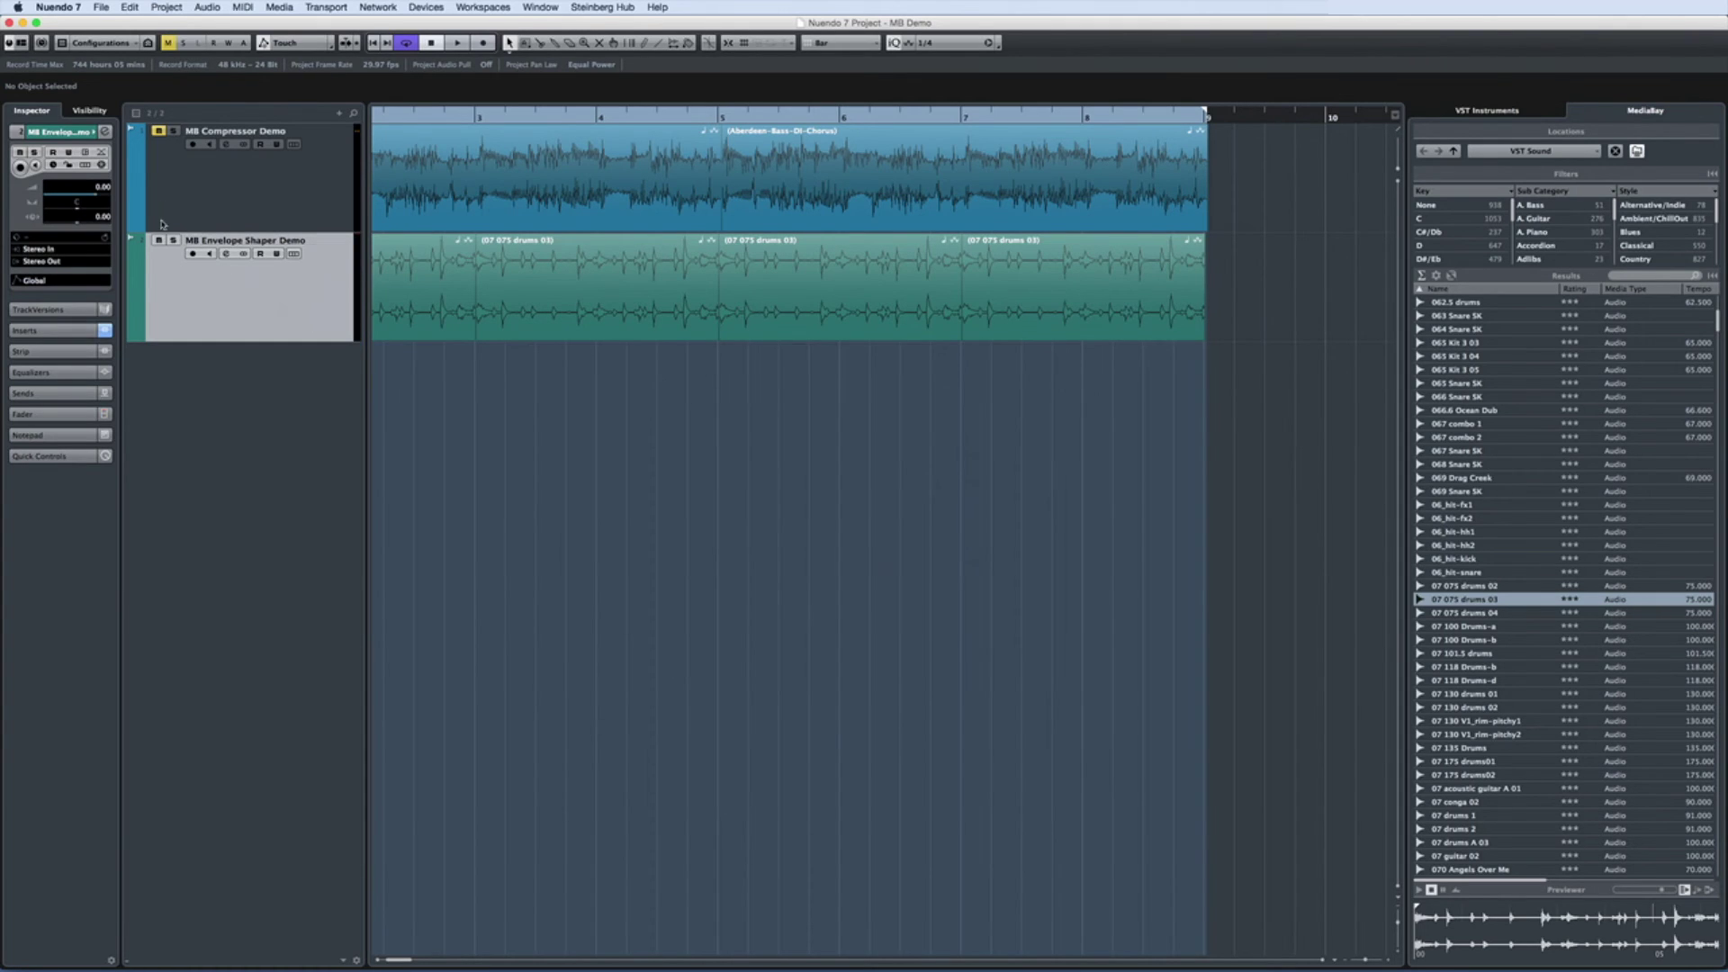
# Step: Load MultibandExpander from Dynamics into the next insert of MB Envelope Shaper Demo, then close it
pyautogui.click(226, 254)
pyautogui.click(638, 343)
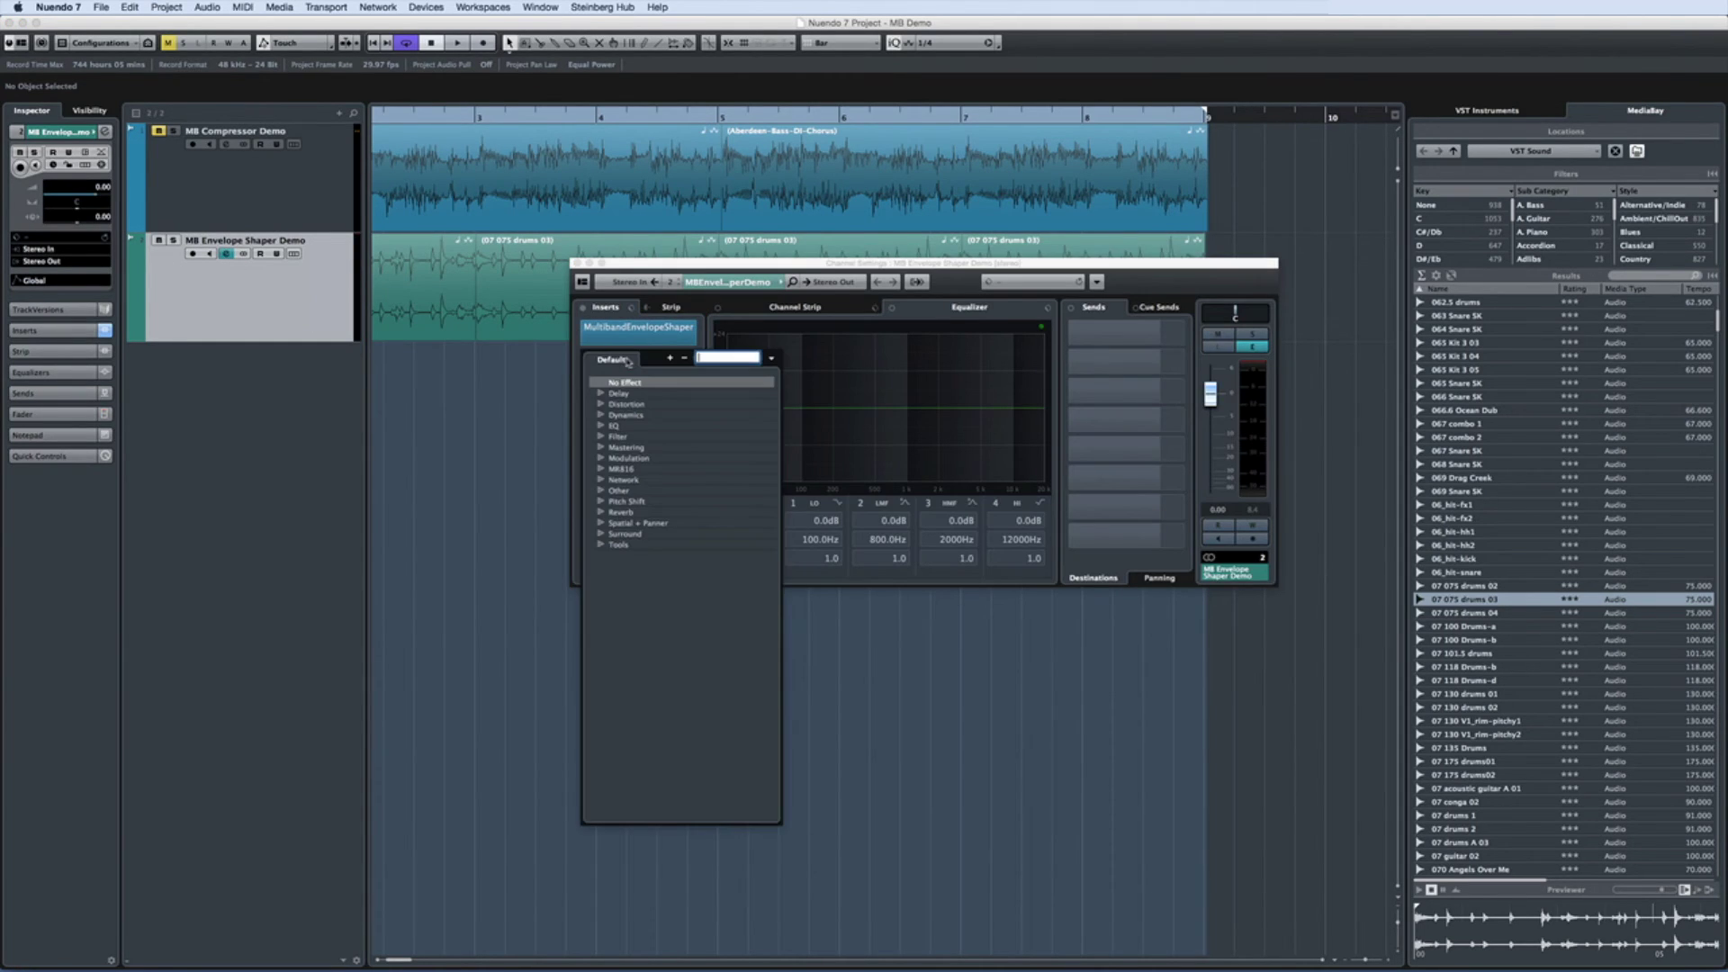
pyautogui.click(601, 416)
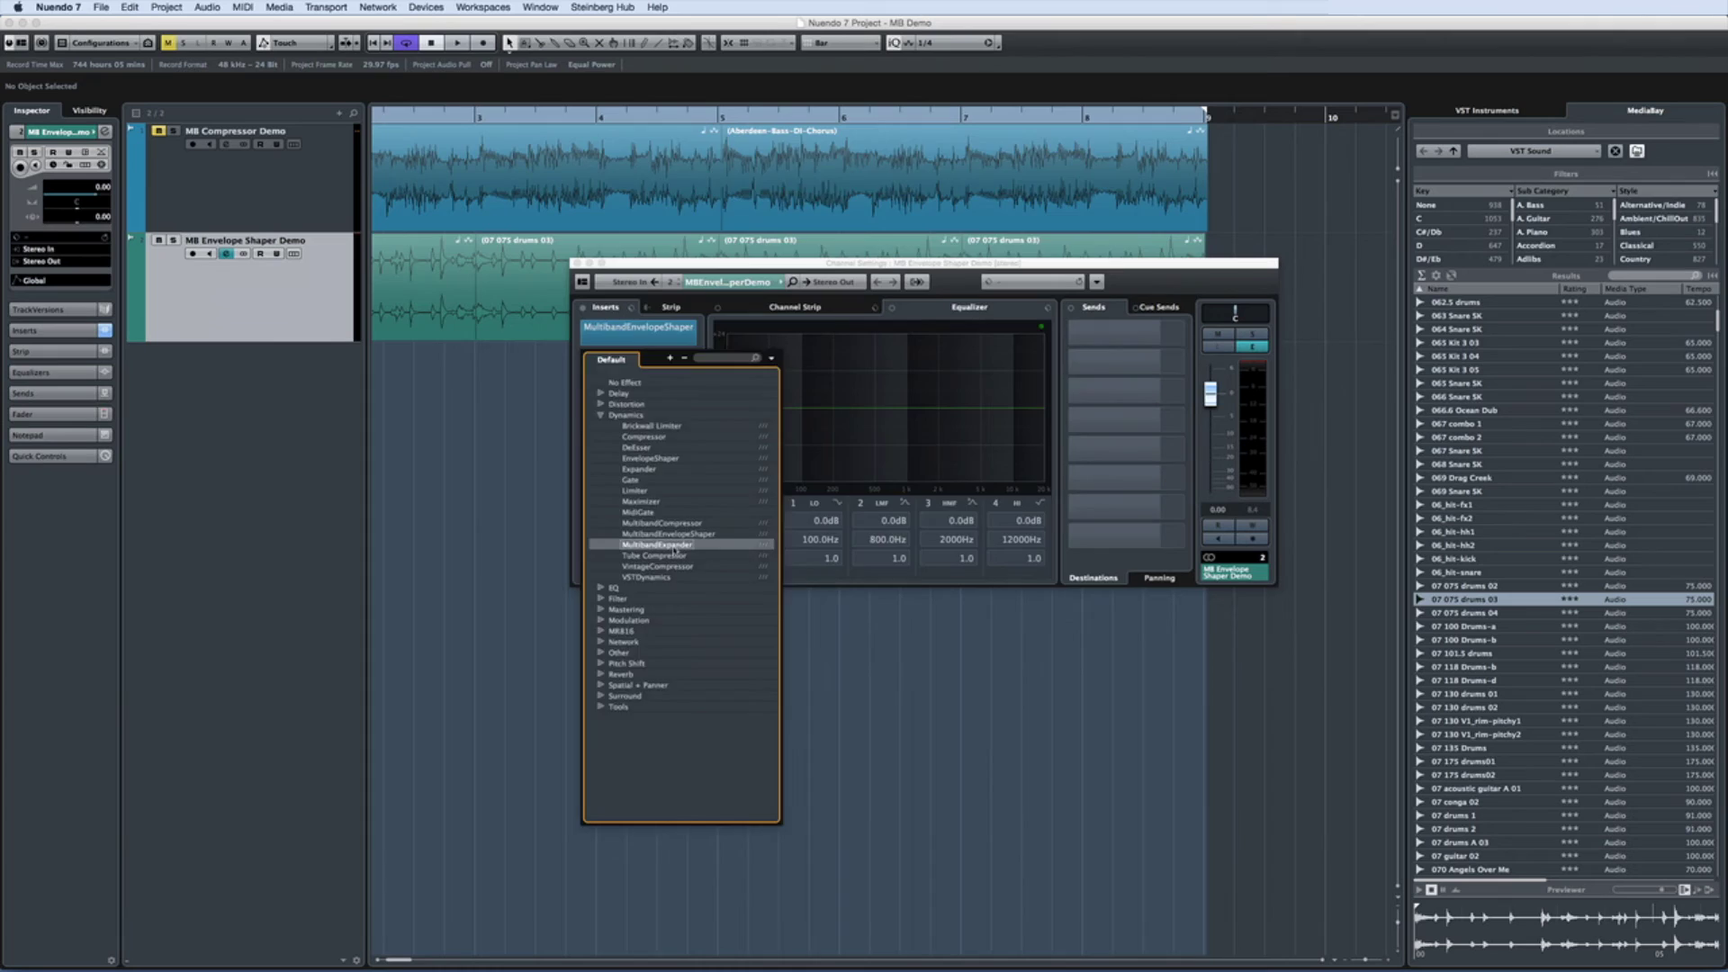
pyautogui.click(666, 544)
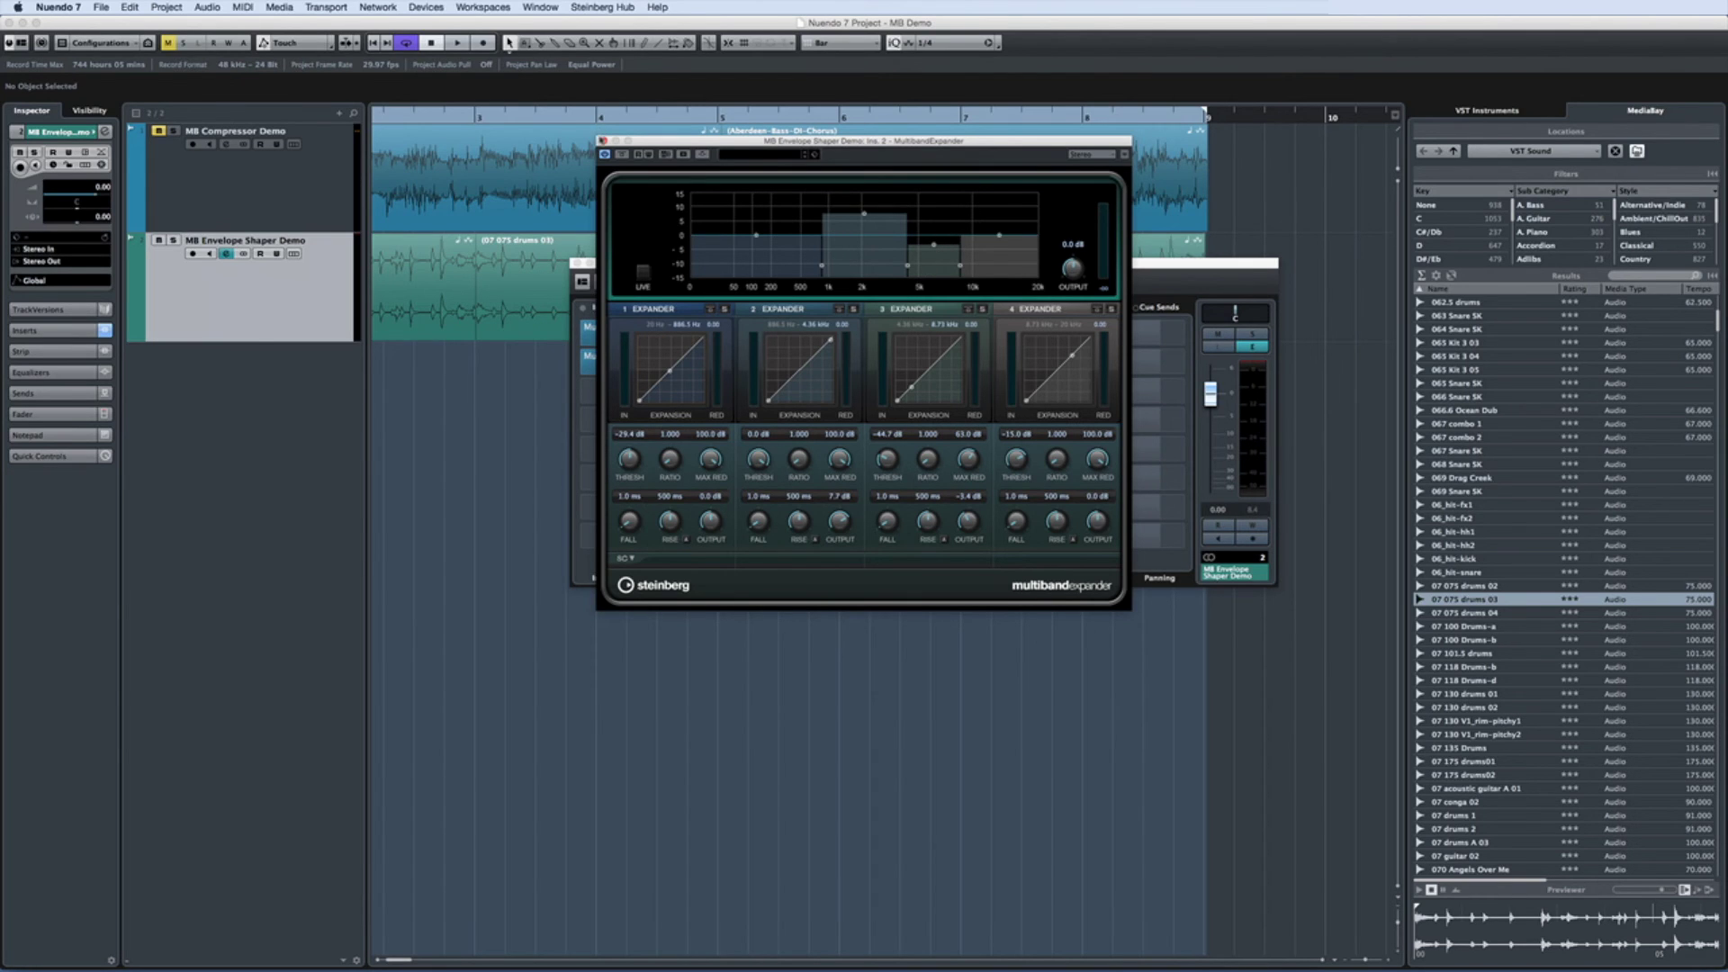
pyautogui.click(602, 141)
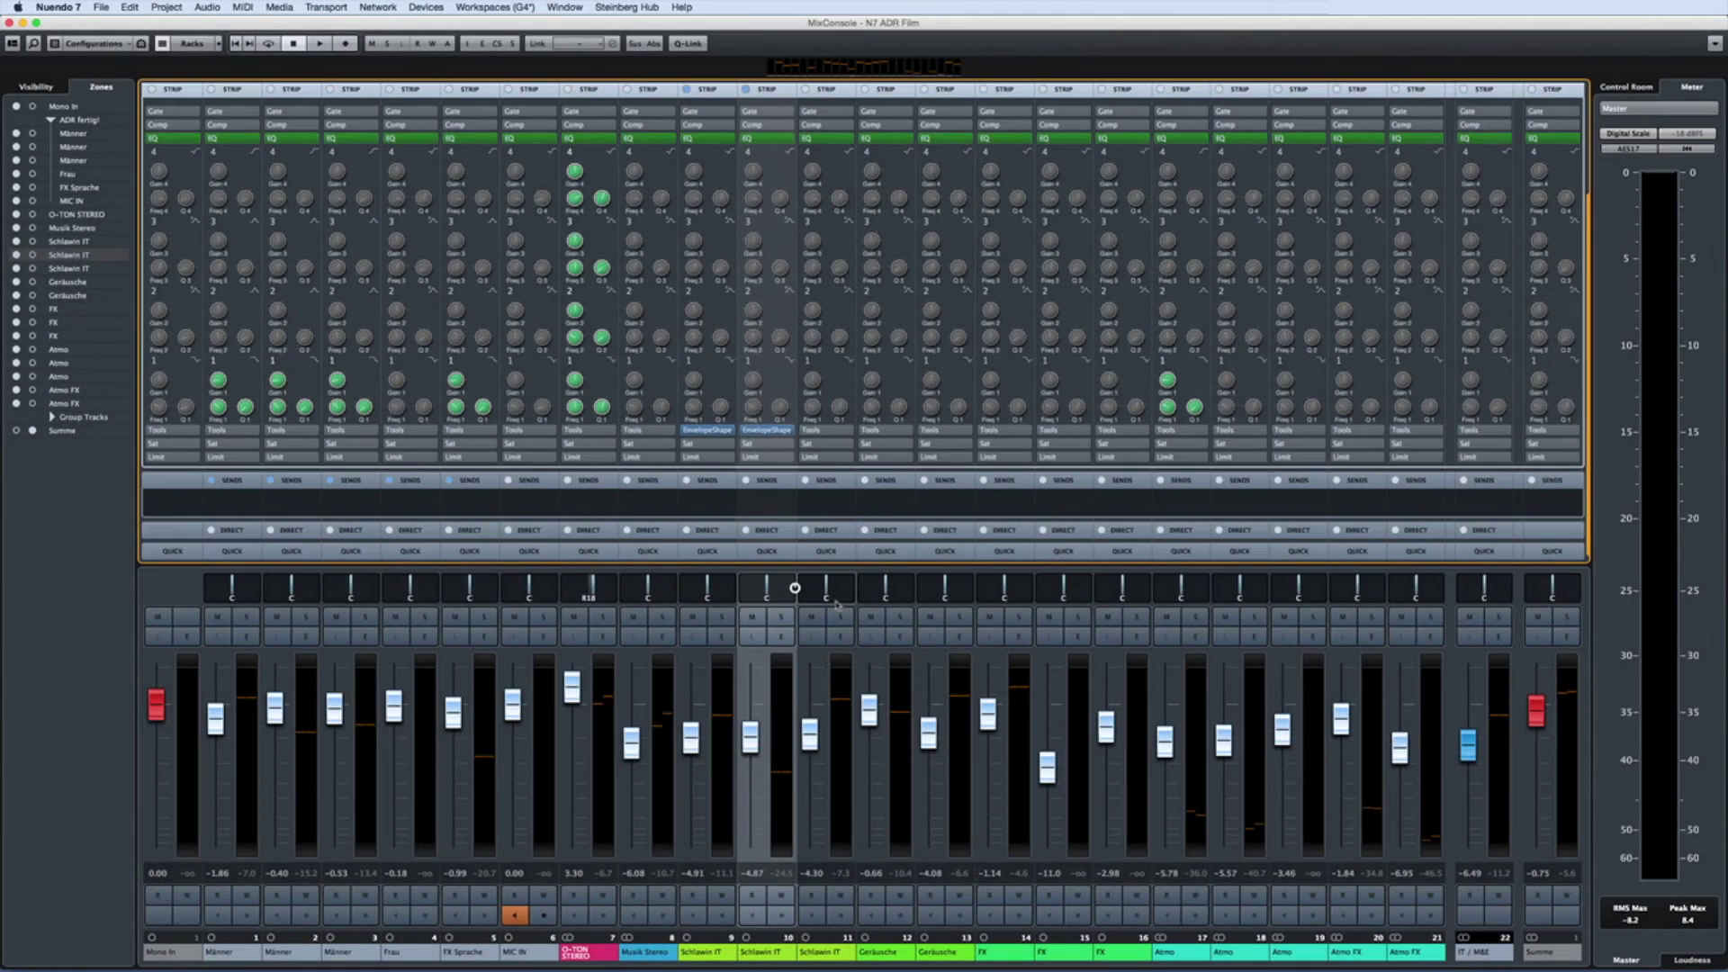
# Step: Expand the Tools rack and browse channel 11's tool choices, keeping EnvelopeShaper loaded
pyautogui.click(831, 431)
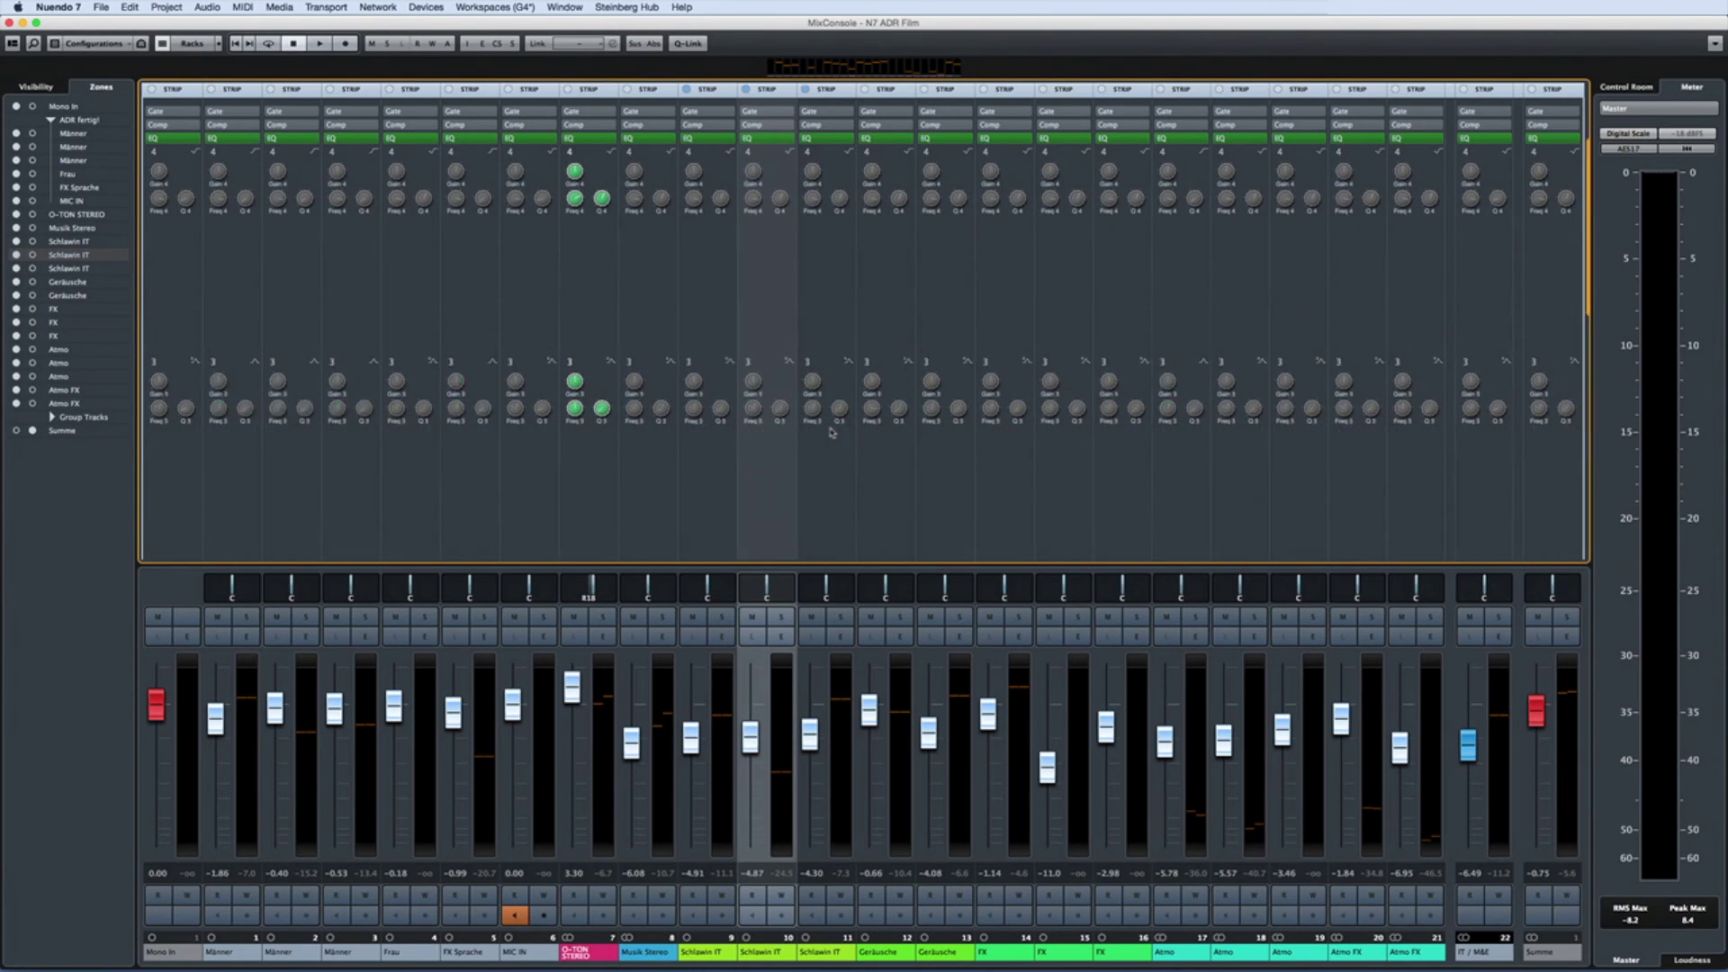
pyautogui.click(853, 432)
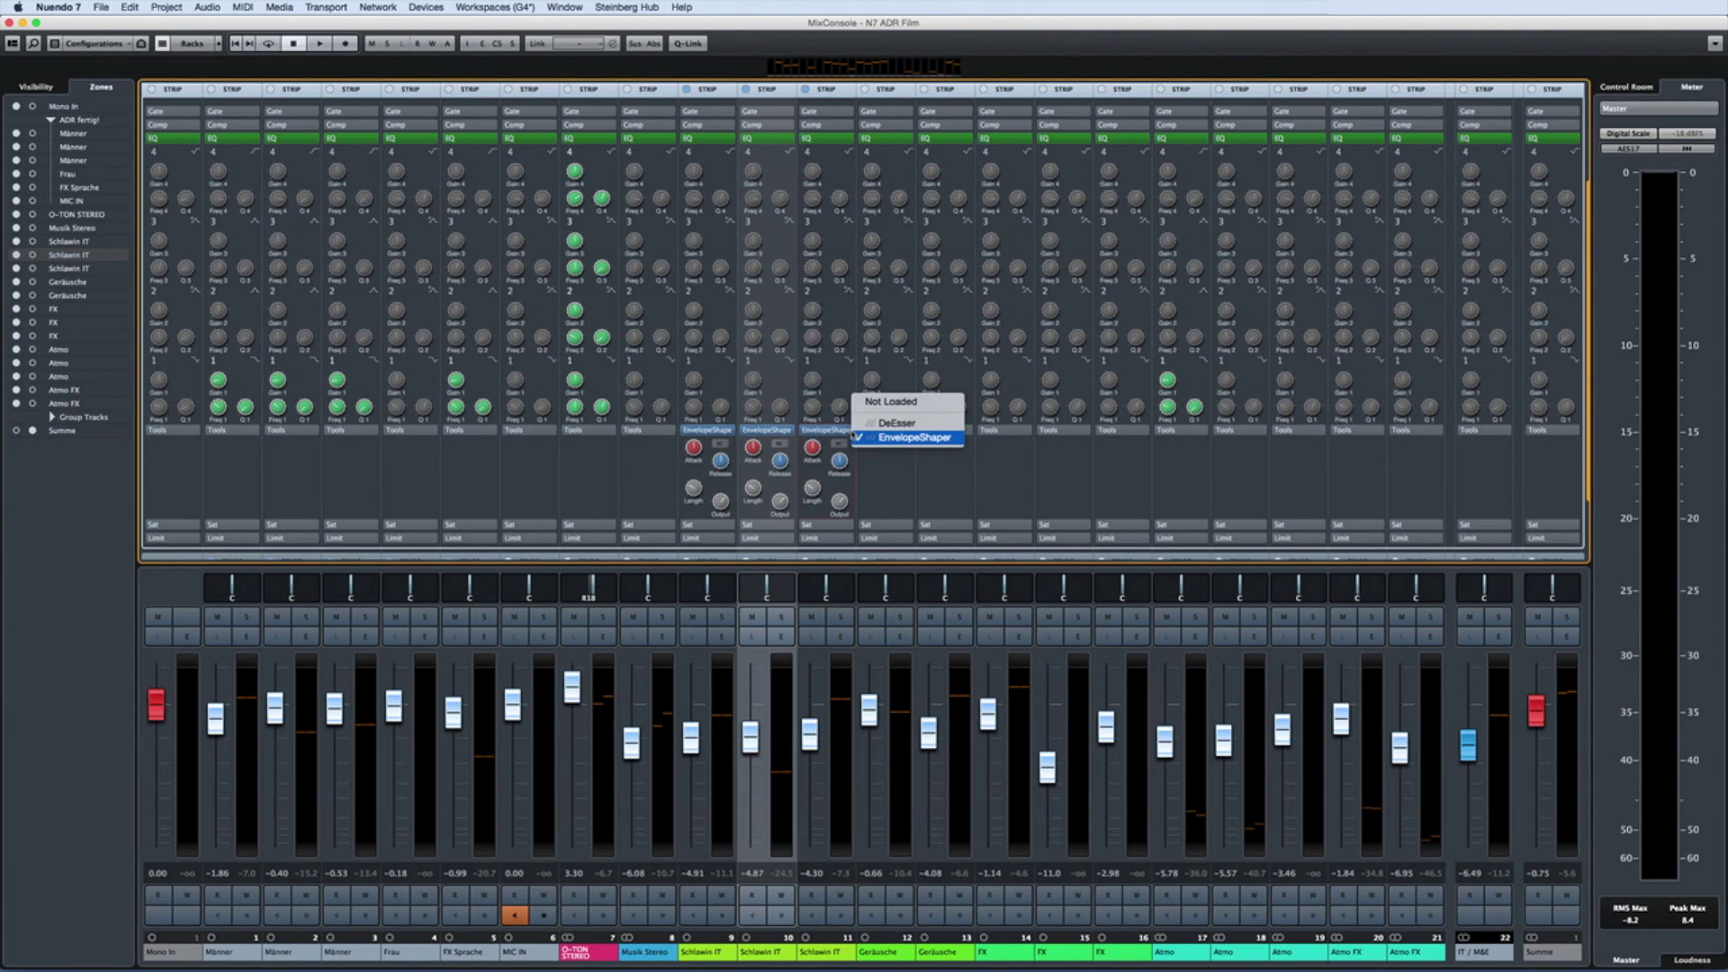
pyautogui.click(862, 427)
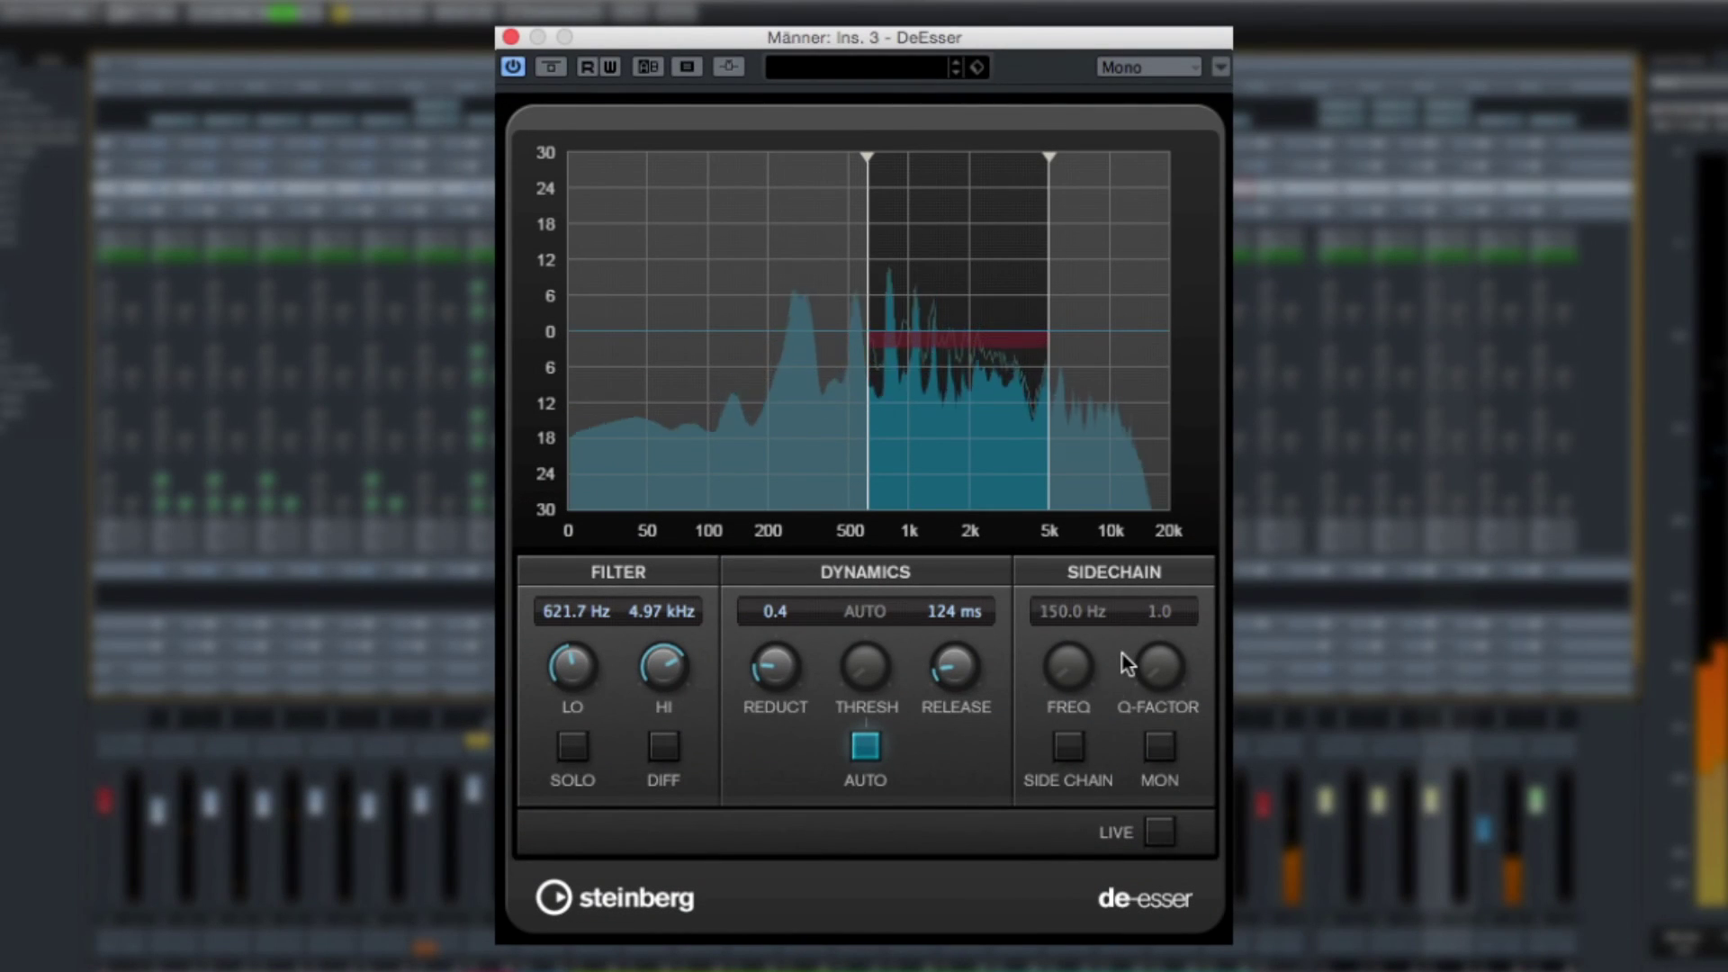
# Step: Enable the DeEsser sidechain with monitoring, at 1.41 kHz with a narrower Q of 4.7
pyautogui.click(1070, 753)
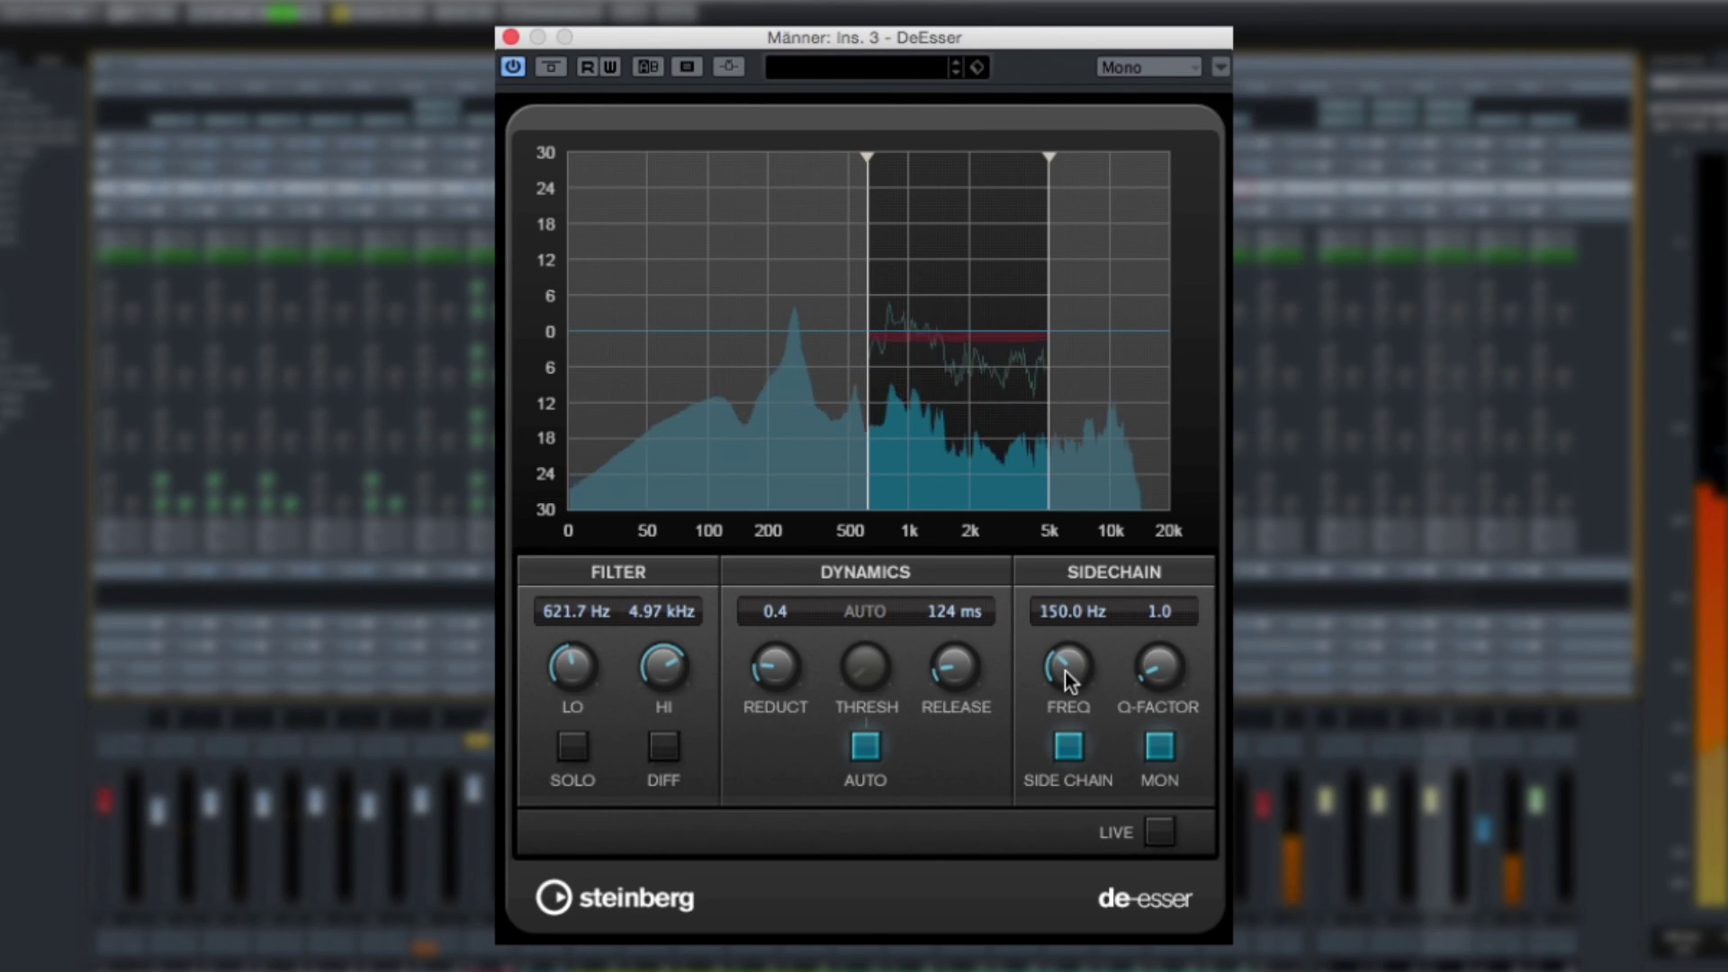
pyautogui.moveTo(1066, 671); pyautogui.dragTo(1071, 608)
pyautogui.moveTo(1130, 657); pyautogui.dragTo(1168, 583)
pyautogui.click(1160, 751)
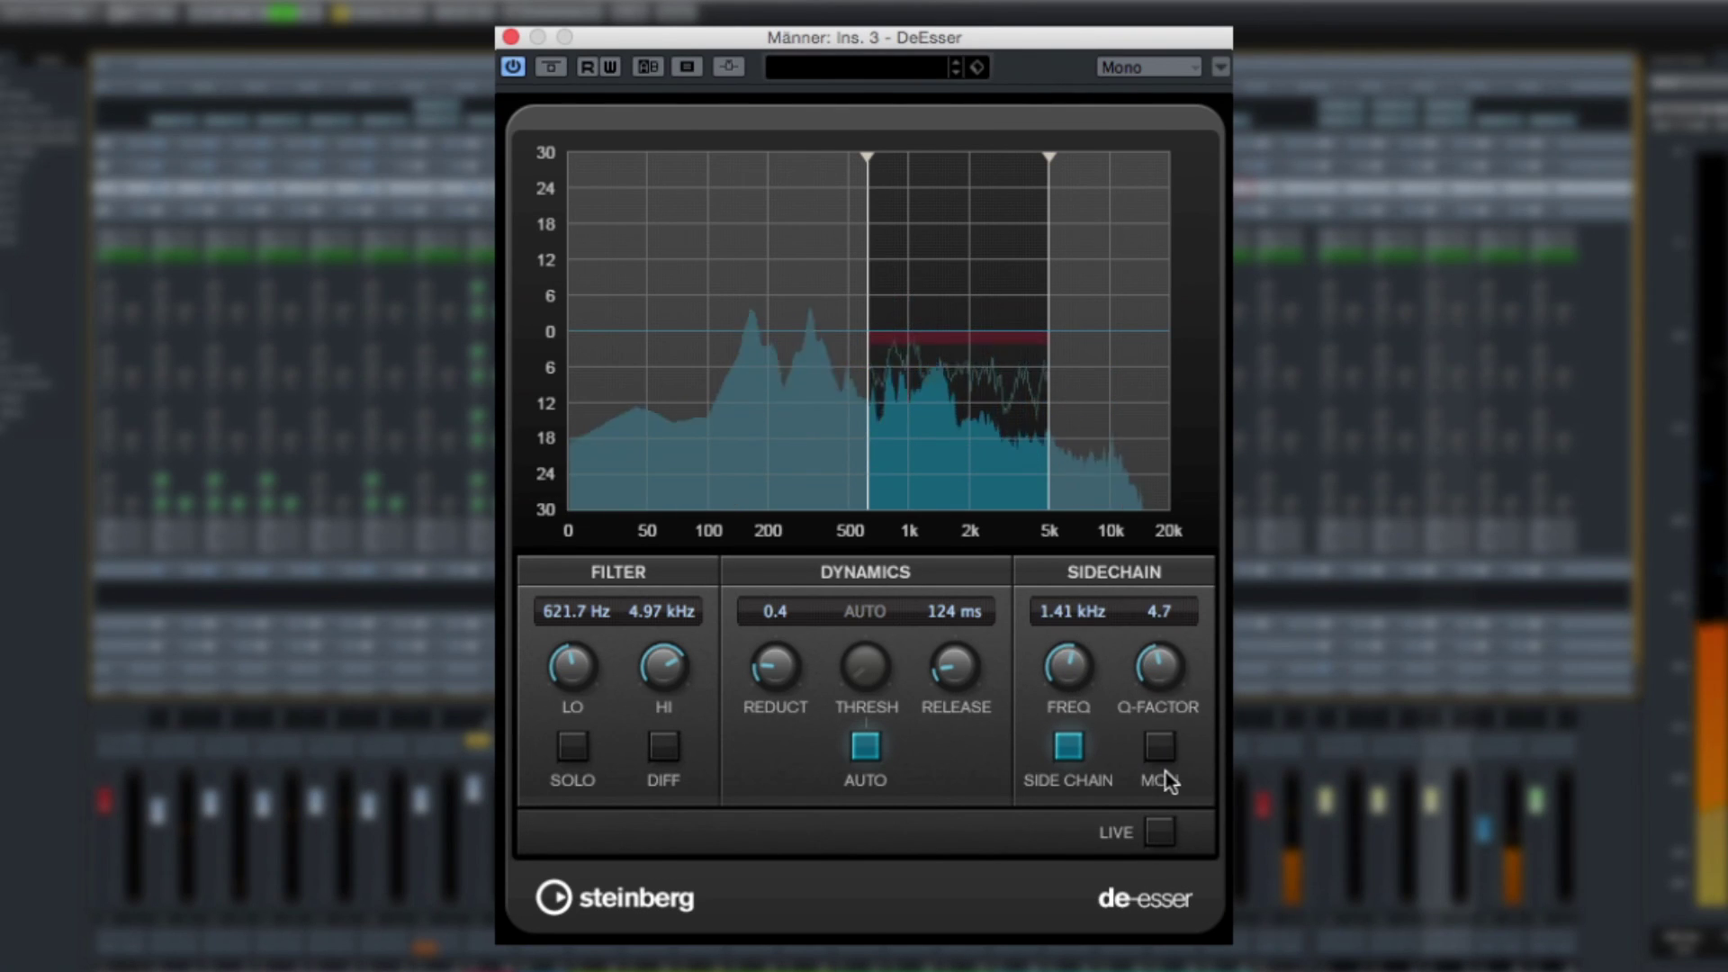
pyautogui.click(1164, 758)
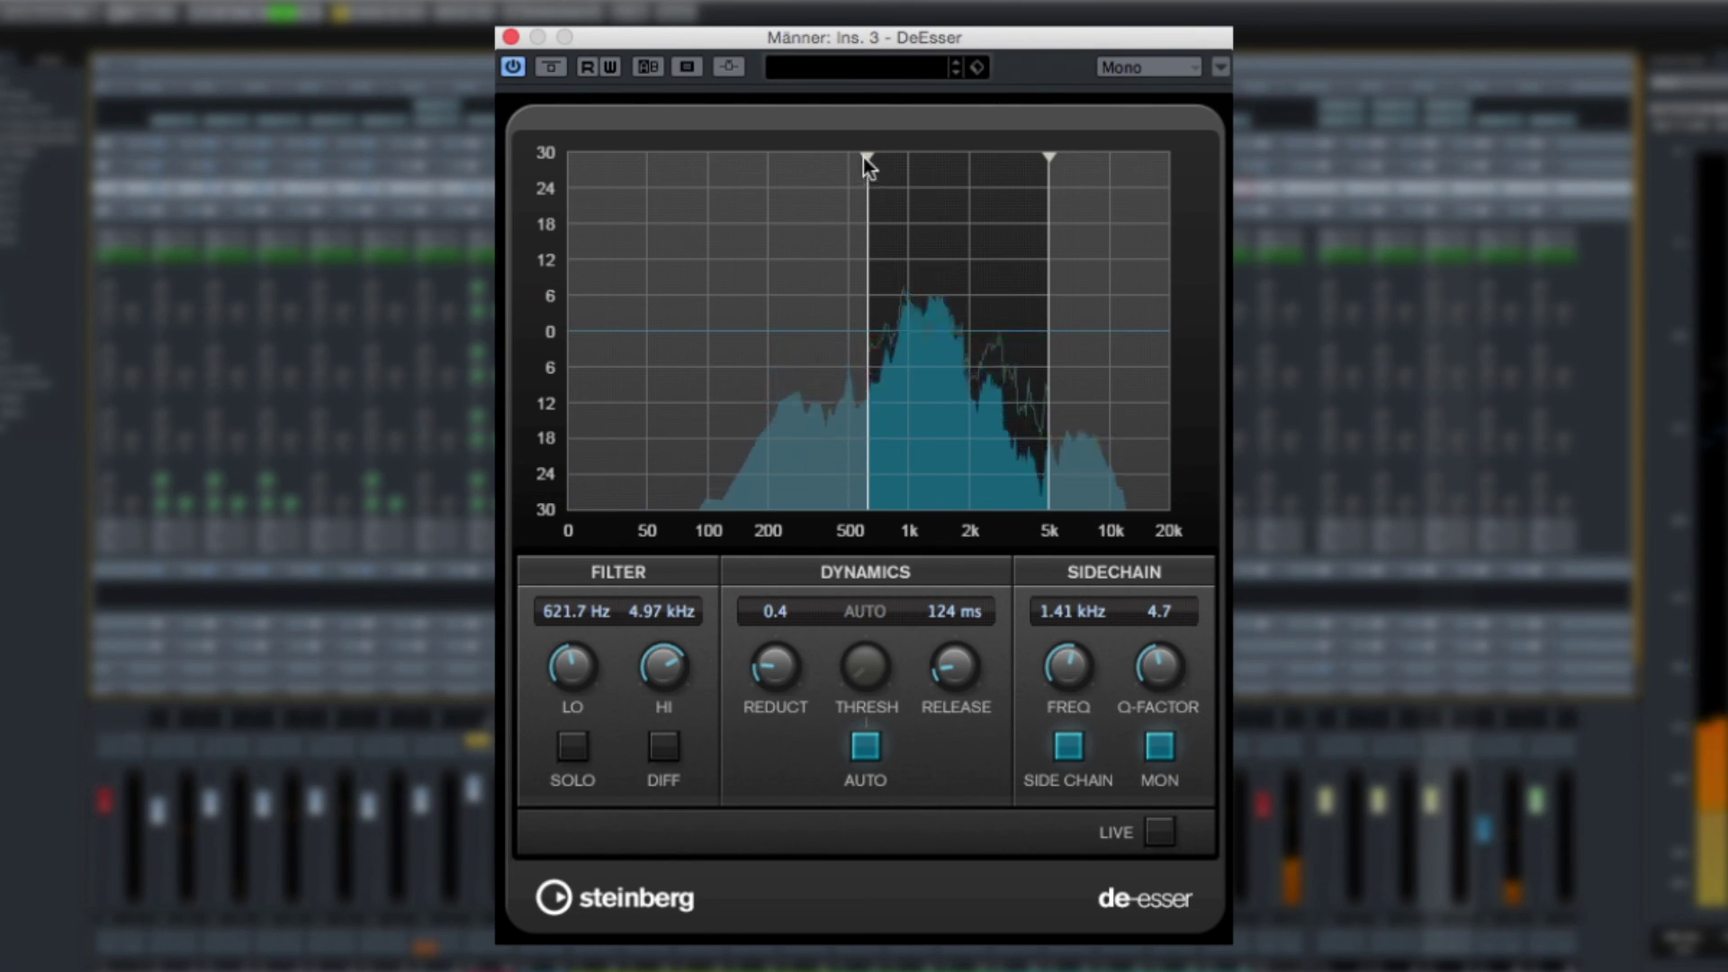
# Step: Reshape the detection band to end at 2.92 kHz low edge and increase de-essing reduction
pyautogui.moveTo(867, 158); pyautogui.dragTo(807, 160)
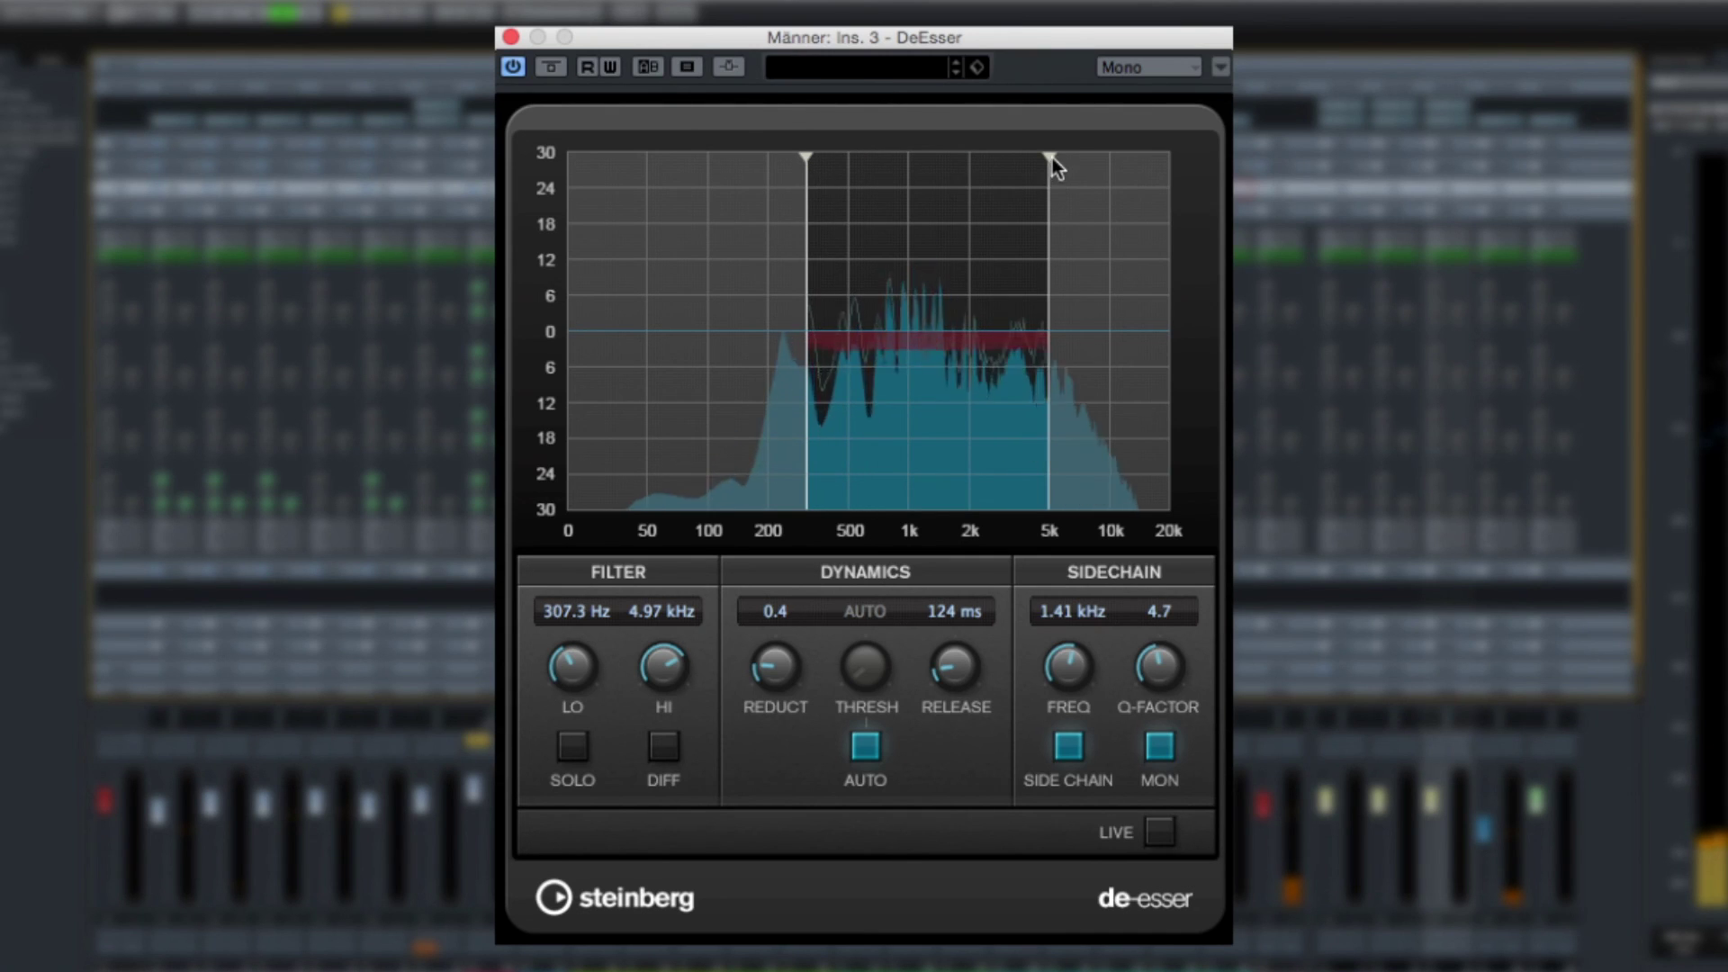
pyautogui.moveTo(1052, 159); pyautogui.dragTo(1026, 158)
pyautogui.moveTo(774, 666); pyautogui.dragTo(801, 483)
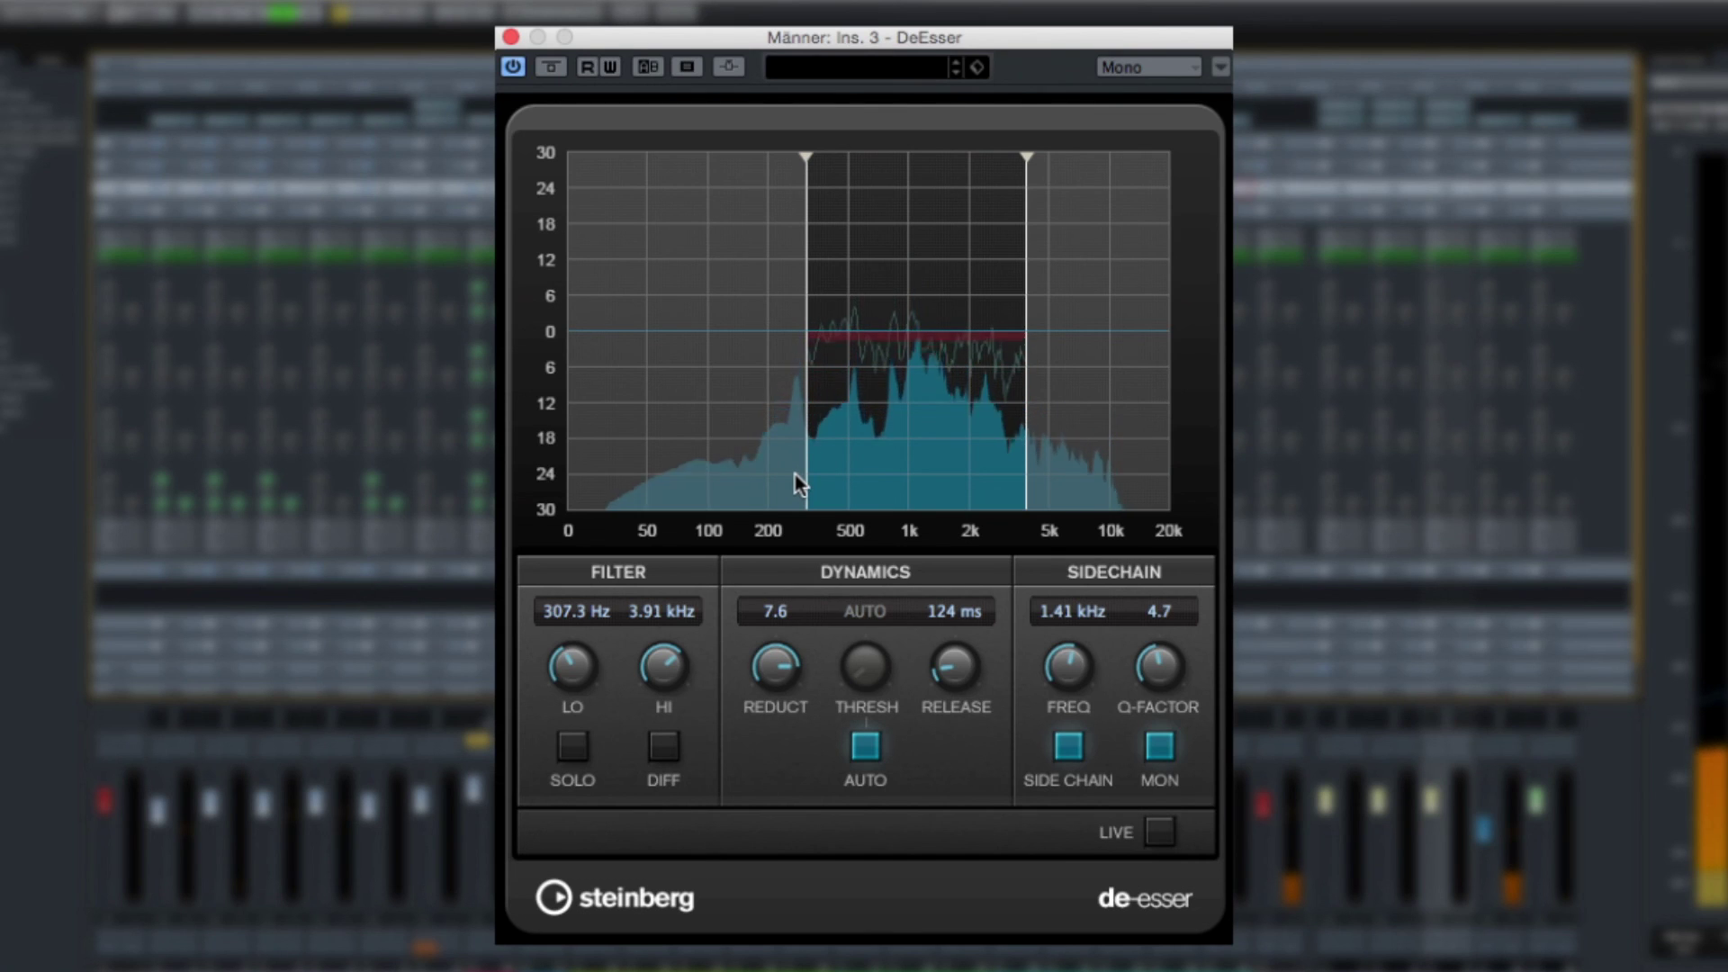
pyautogui.moveTo(897, 260); pyautogui.dragTo(957, 256)
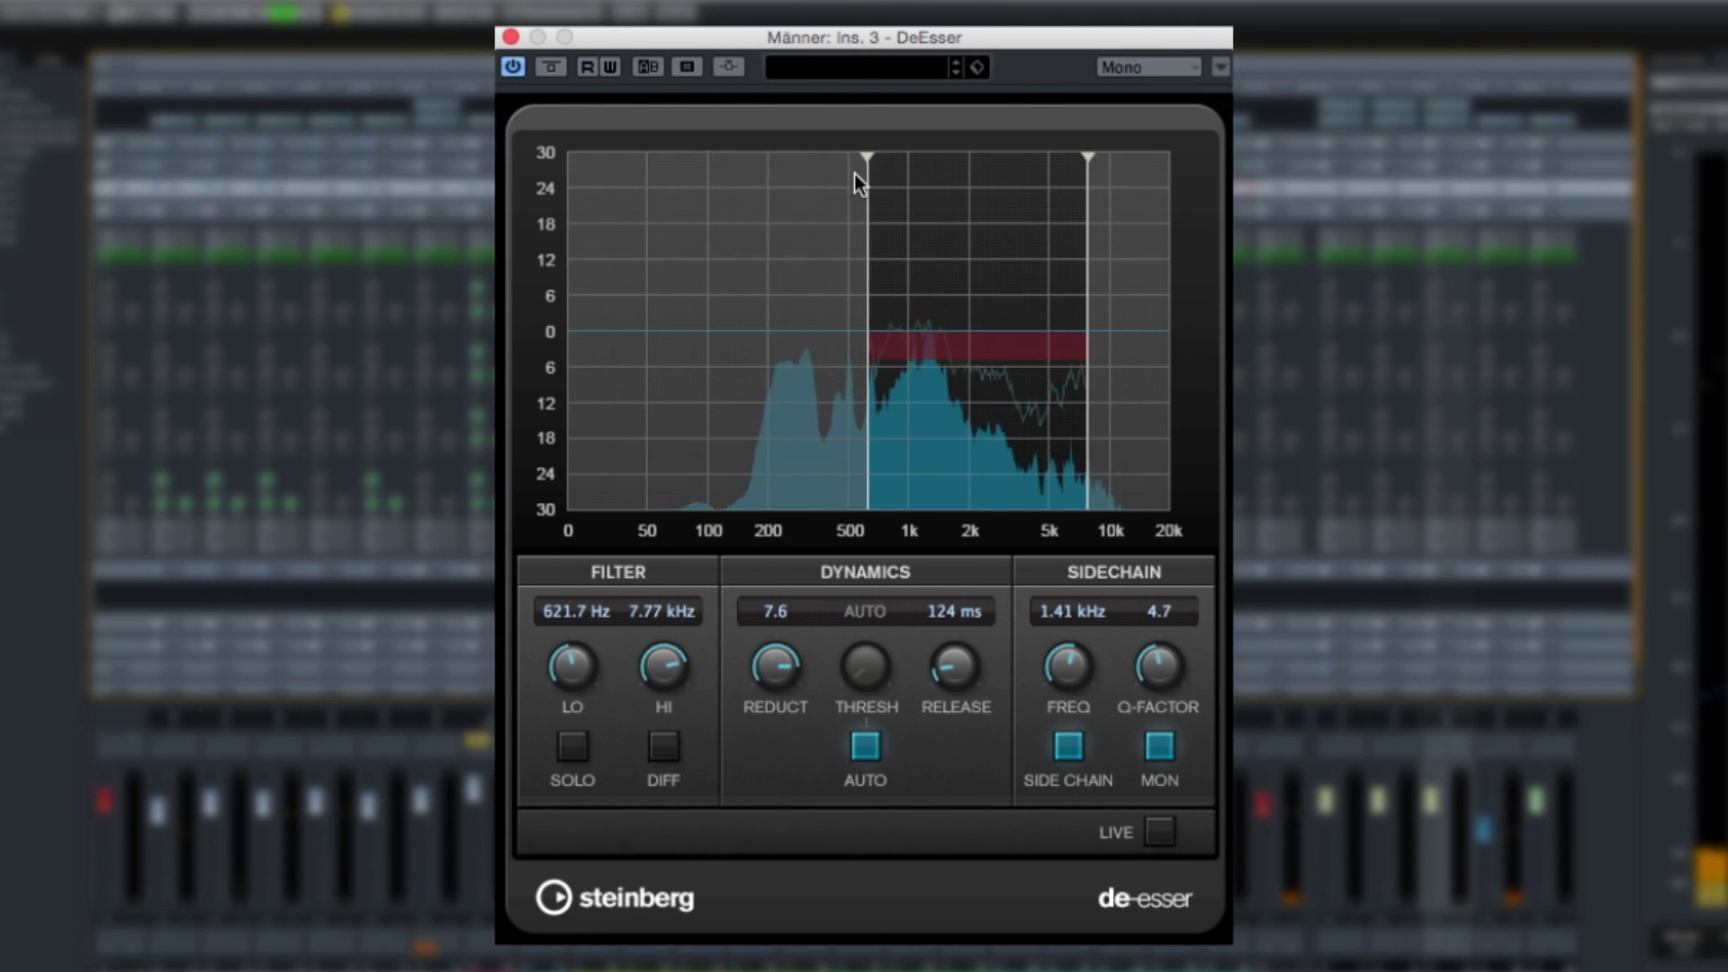
pyautogui.moveTo(870, 163); pyautogui.dragTo(1003, 166)
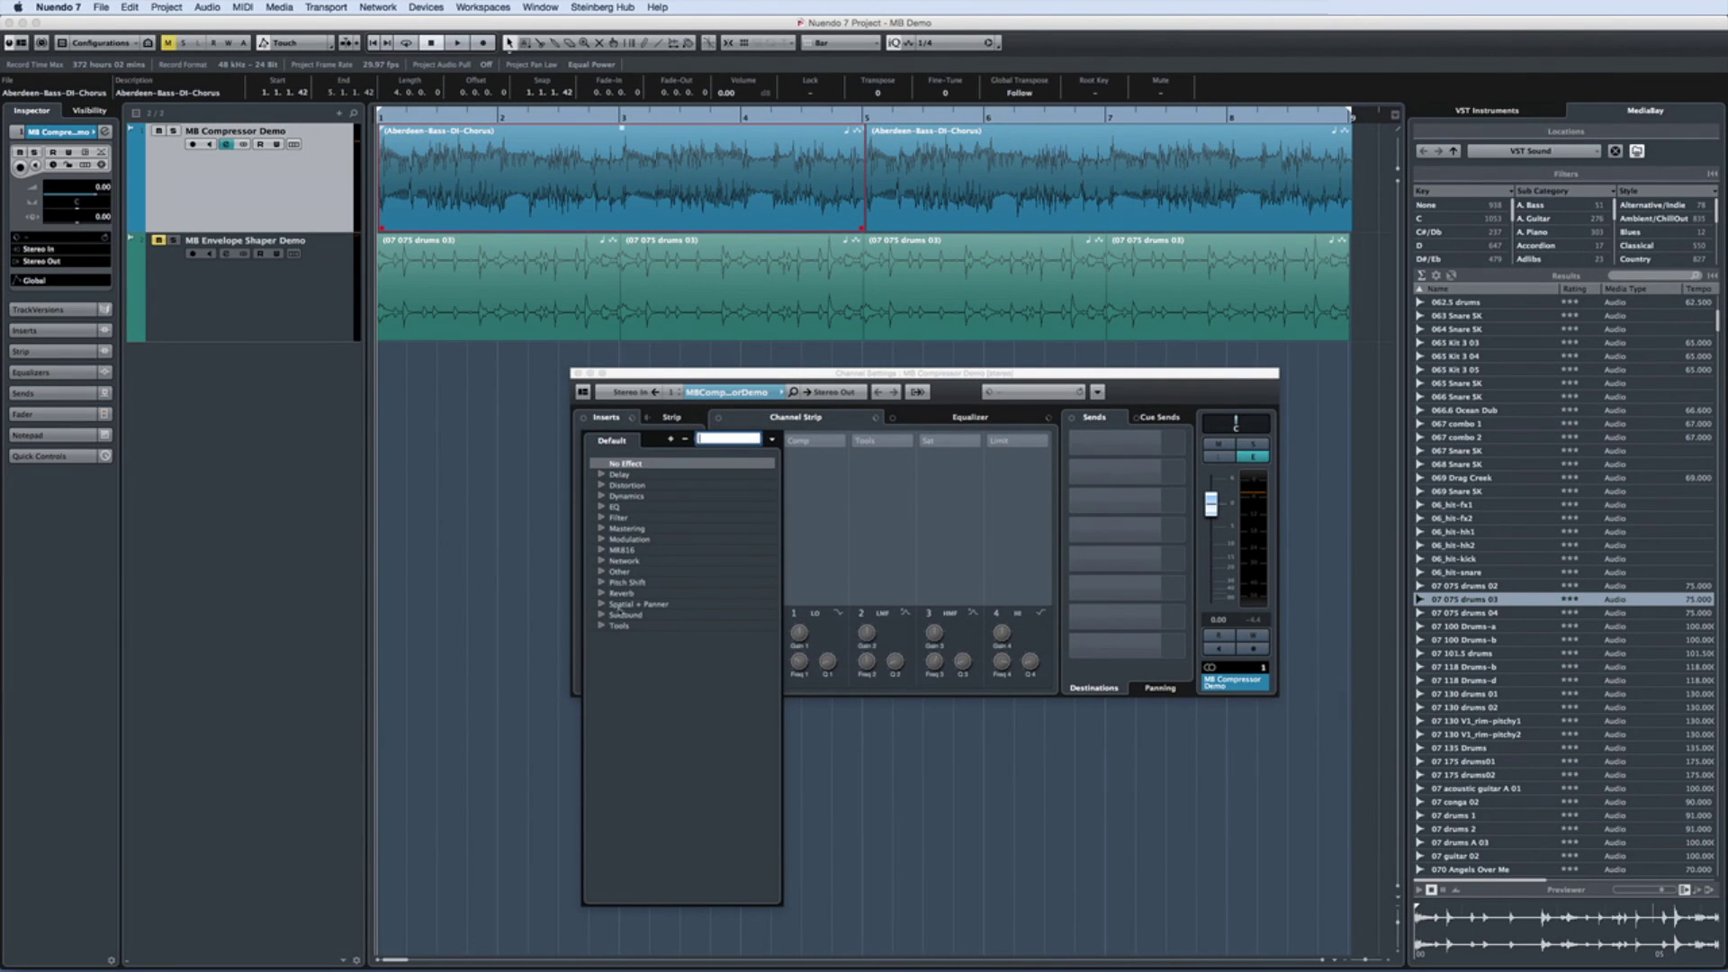
# Step: Insert a Tuner on the MB Compressor Demo bass track, trying Strobe before returning to Classic
pyautogui.click(602, 626)
pyautogui.click(649, 670)
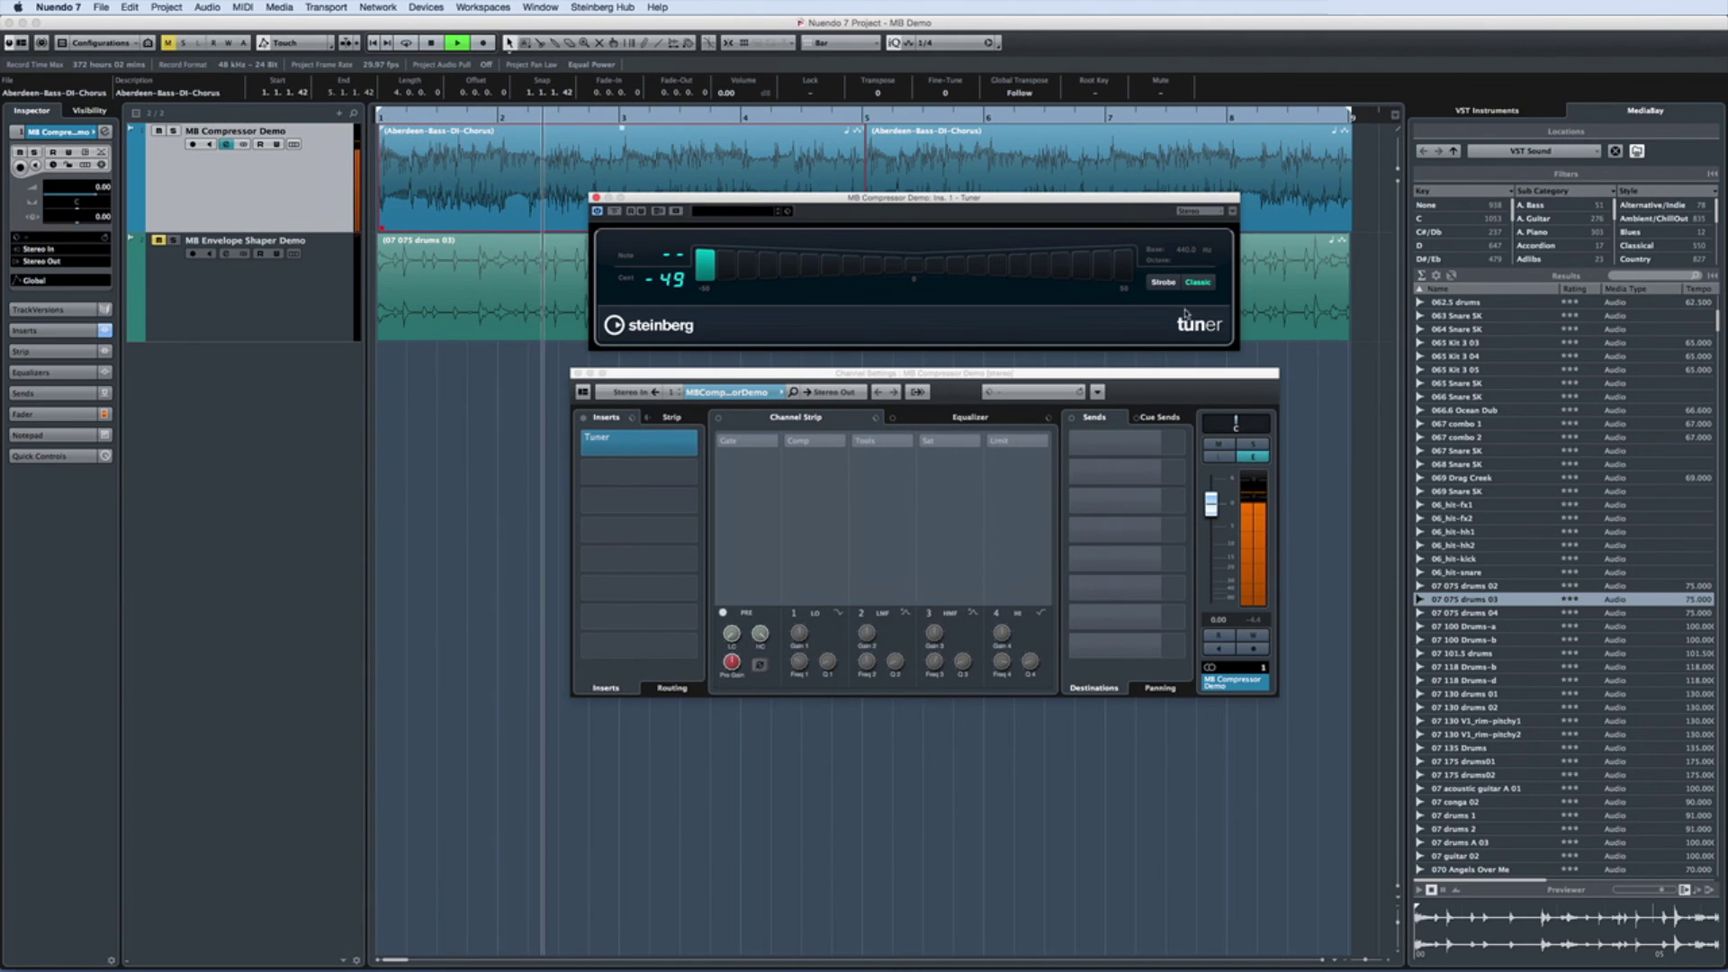
pyautogui.click(1165, 284)
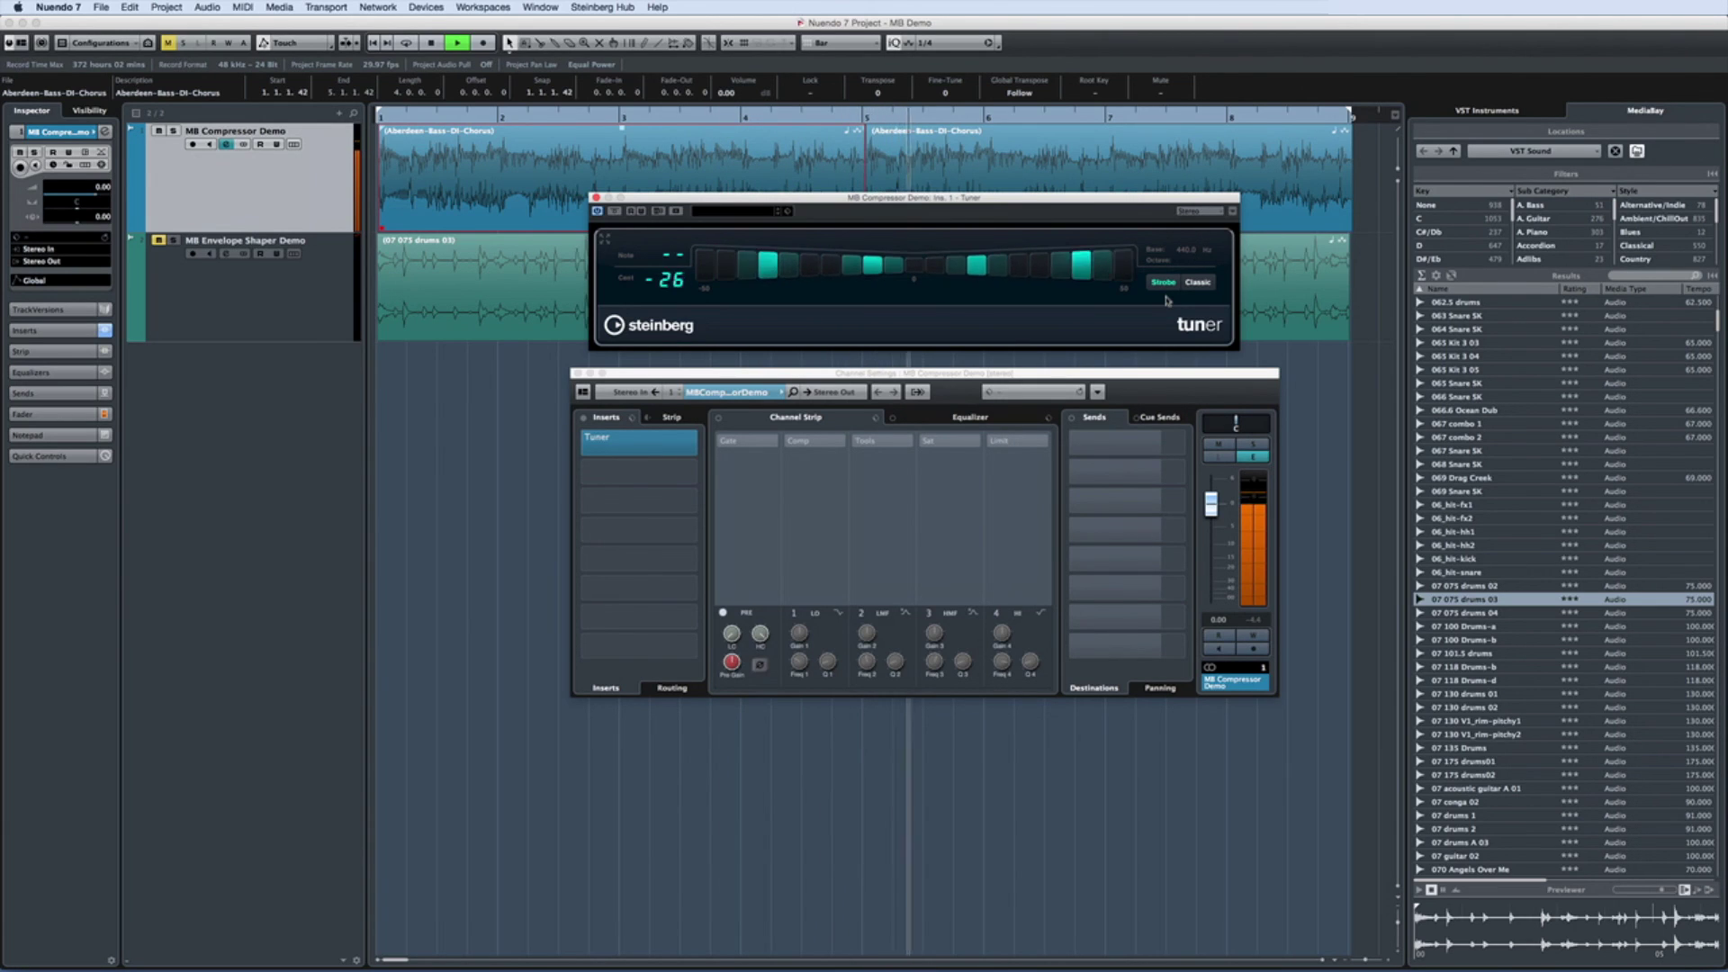
pyautogui.click(1191, 283)
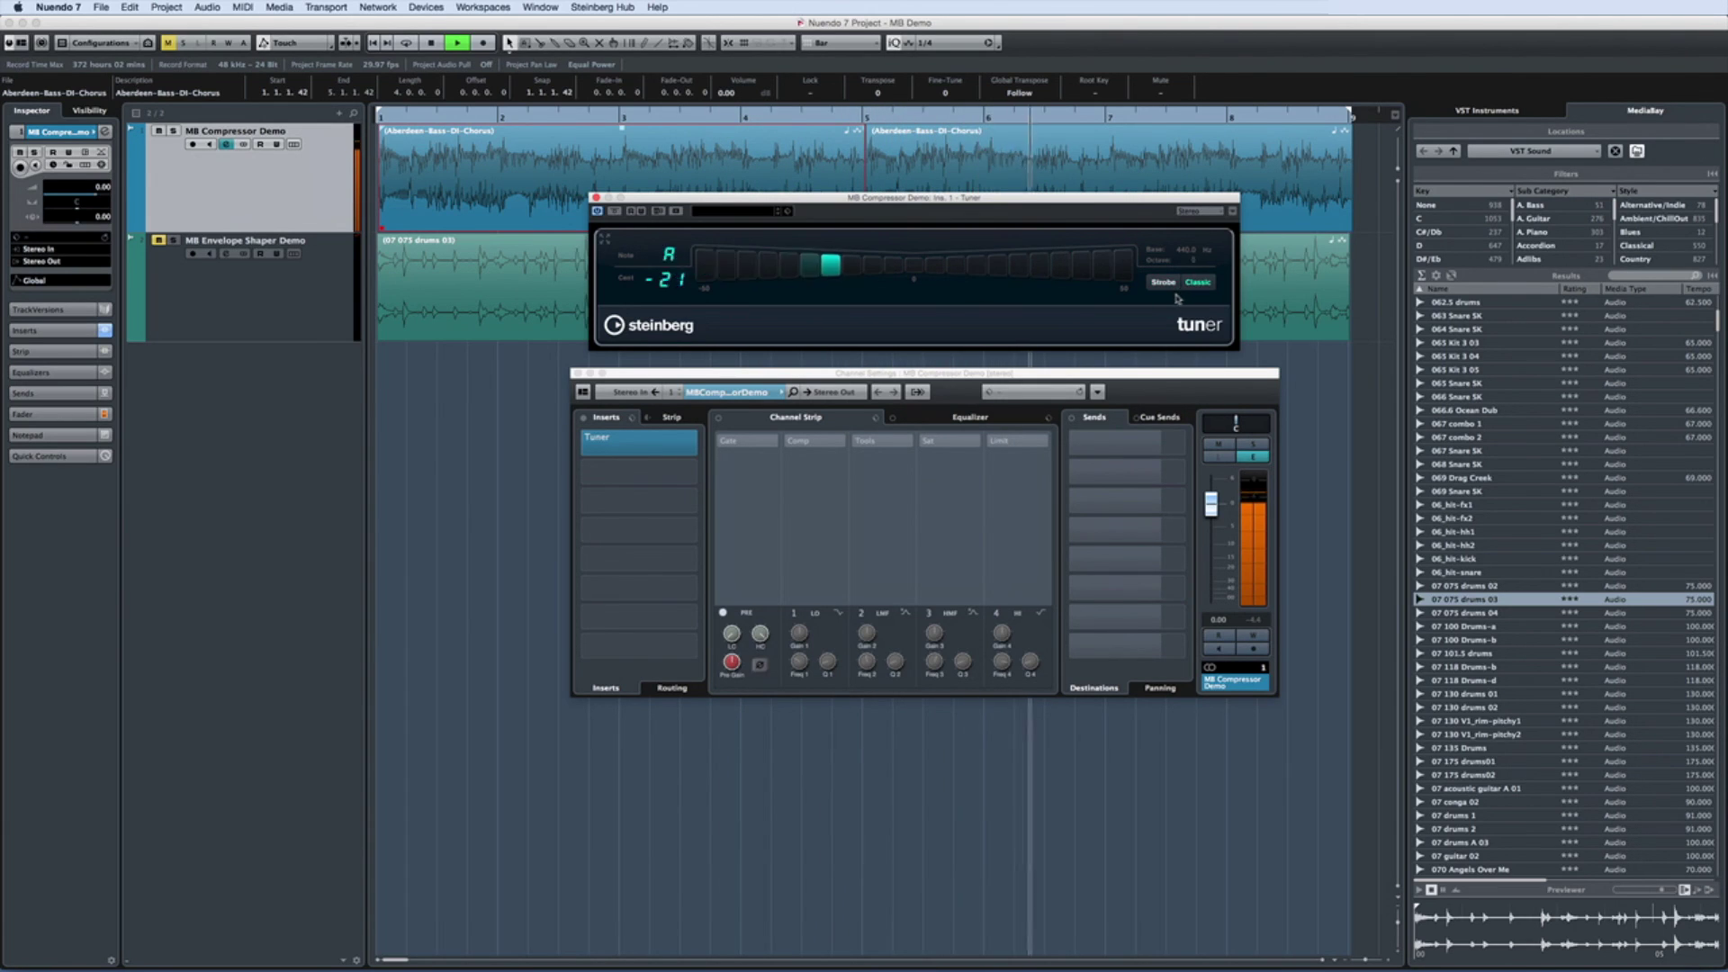